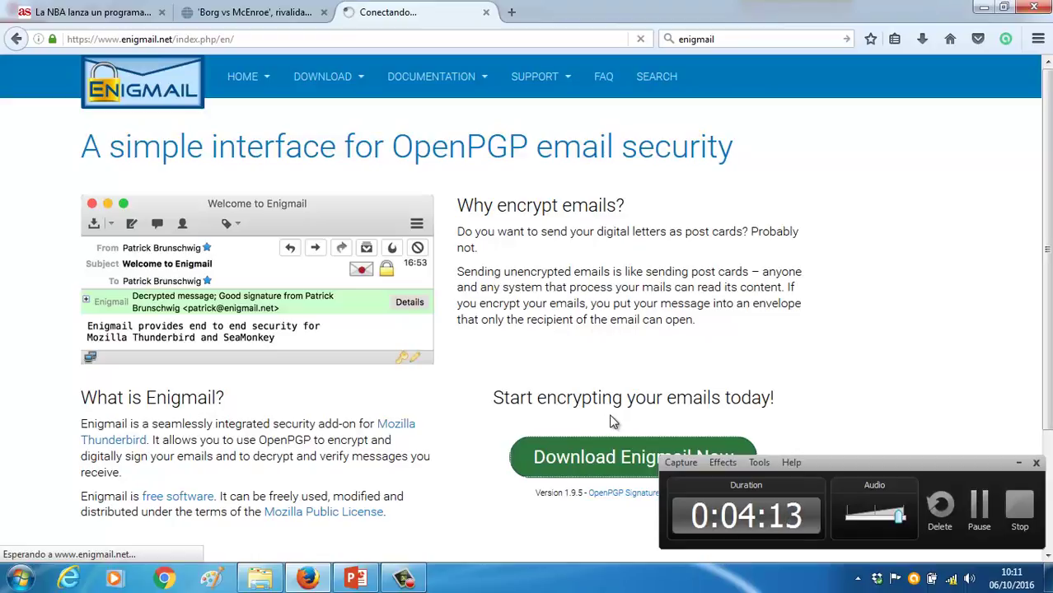
# Start downloading Enigmail 1.9.5 (enigmail-1.9.5-sm+tb.xpi) from the Enigmail home page
pyautogui.scroll(-2, 612, 422)
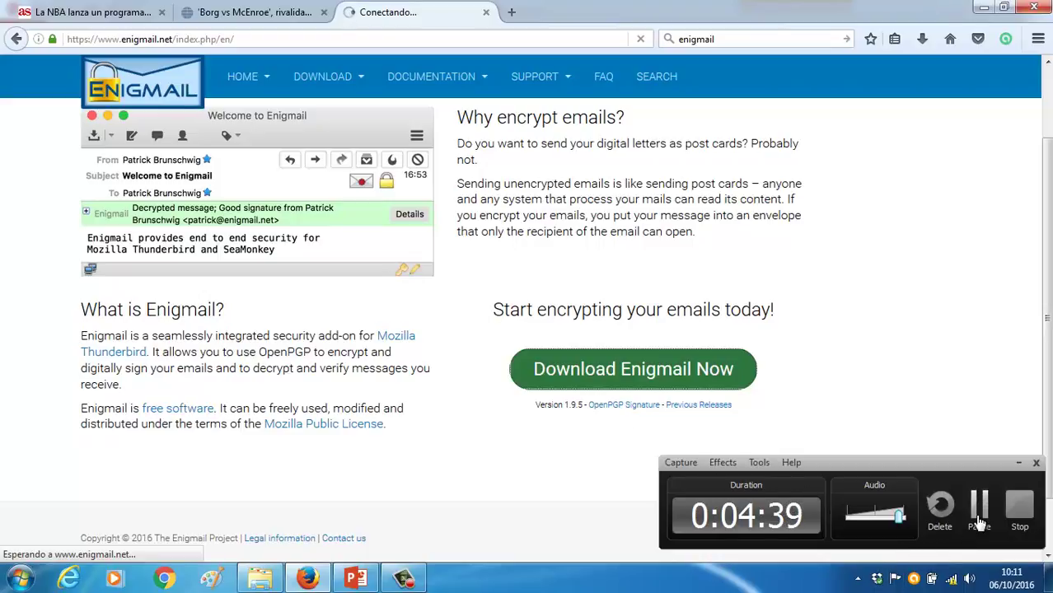
pyautogui.click(978, 506)
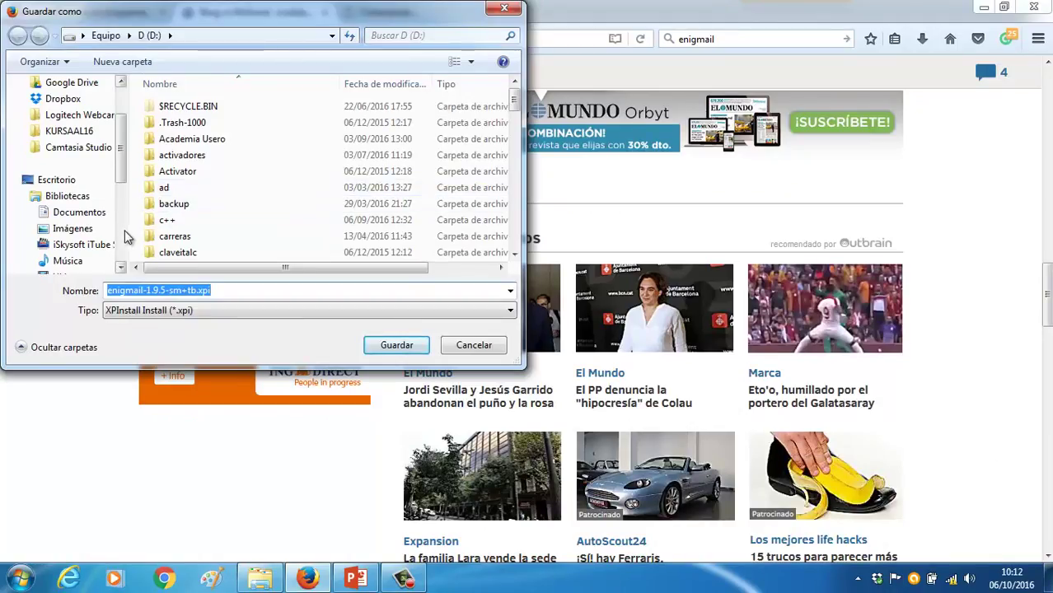
# Save the Enigmail .xpi file into D:\KURSAAL16\segin\software
pyautogui.click(189, 221)
pyautogui.scroll(-5, 189, 220)
pyautogui.scroll(-2, 191, 219)
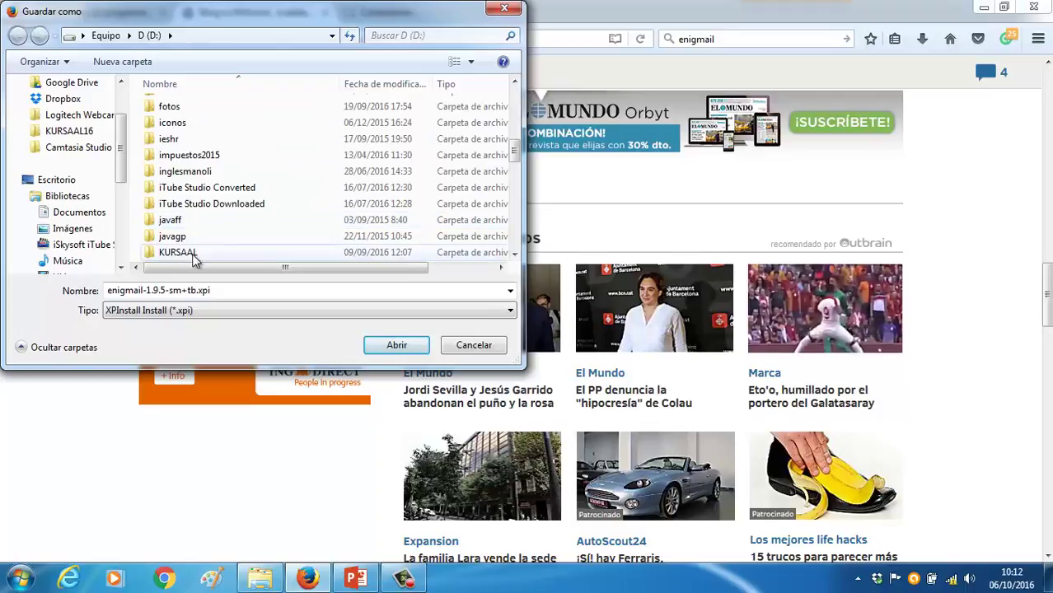
pyautogui.doubleClick(191, 250)
pyautogui.click(150, 35)
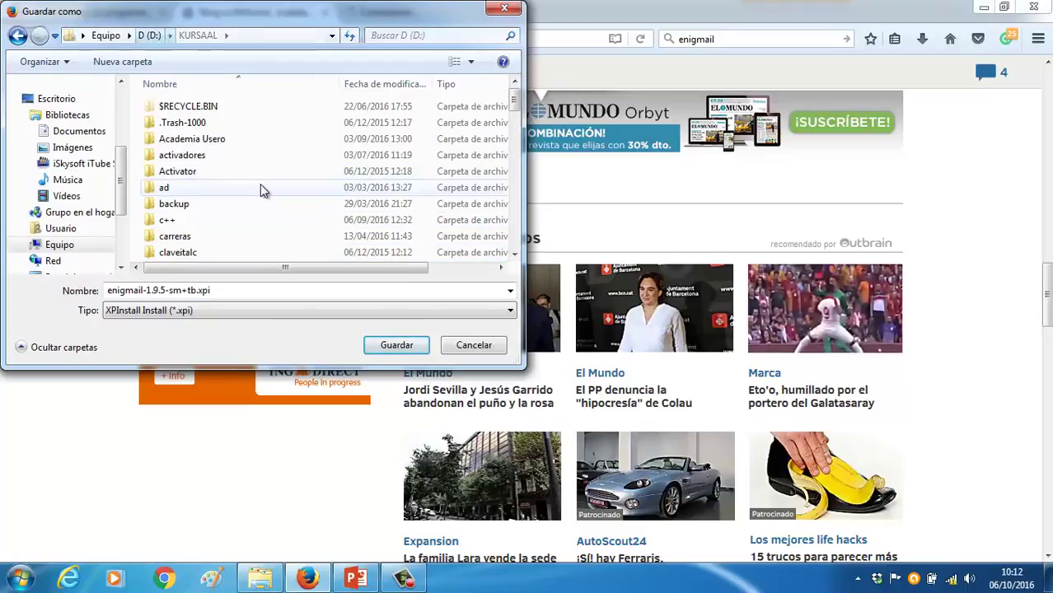
pyautogui.scroll(-5, 263, 192)
pyautogui.scroll(-1, 263, 192)
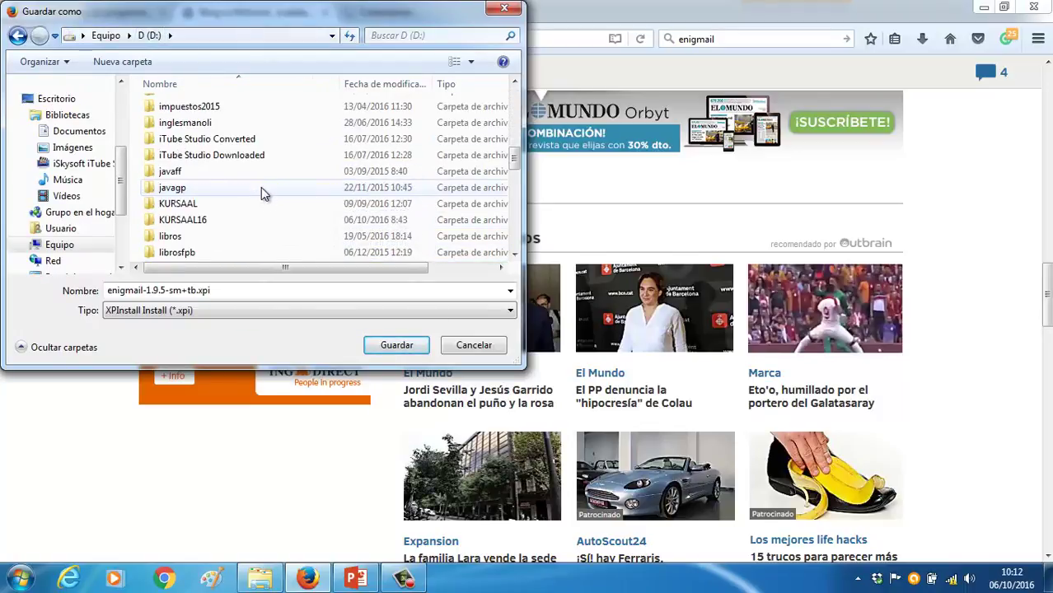
pyautogui.doubleClick(194, 220)
pyautogui.scroll(-2, 216, 208)
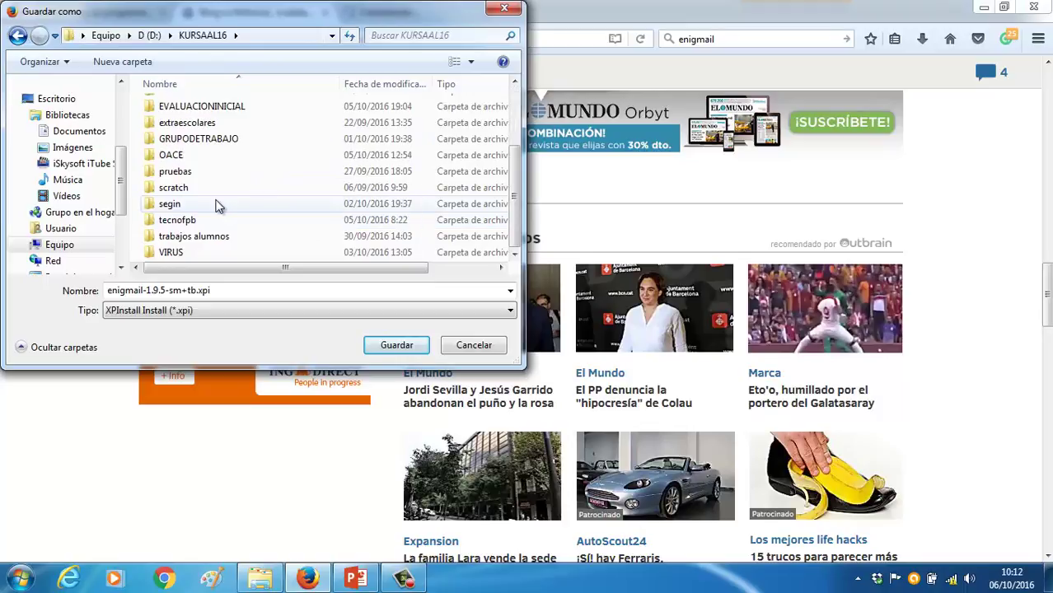
pyautogui.doubleClick(193, 206)
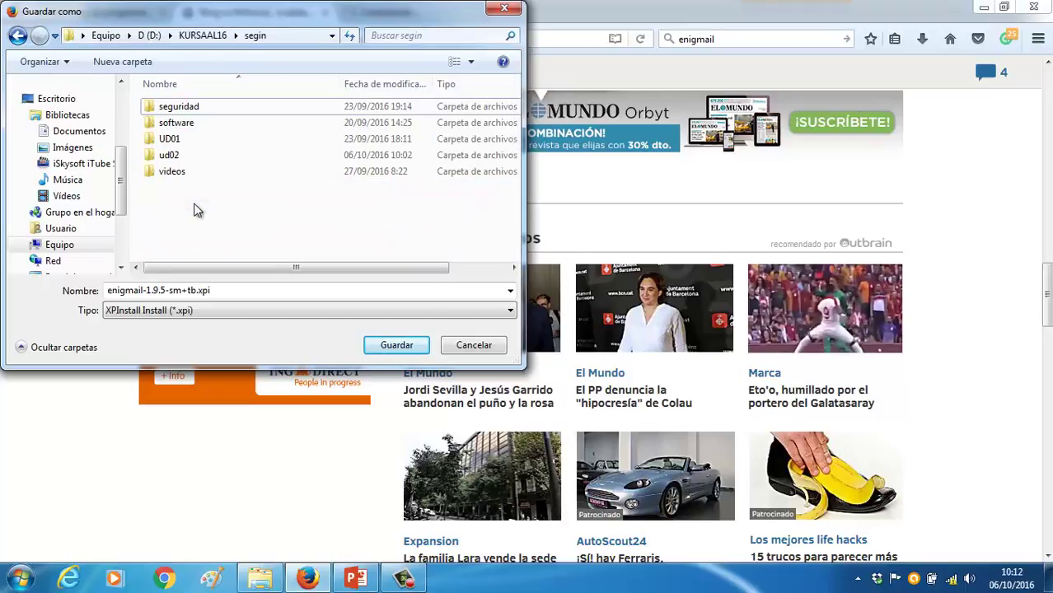
pyautogui.doubleClick(190, 128)
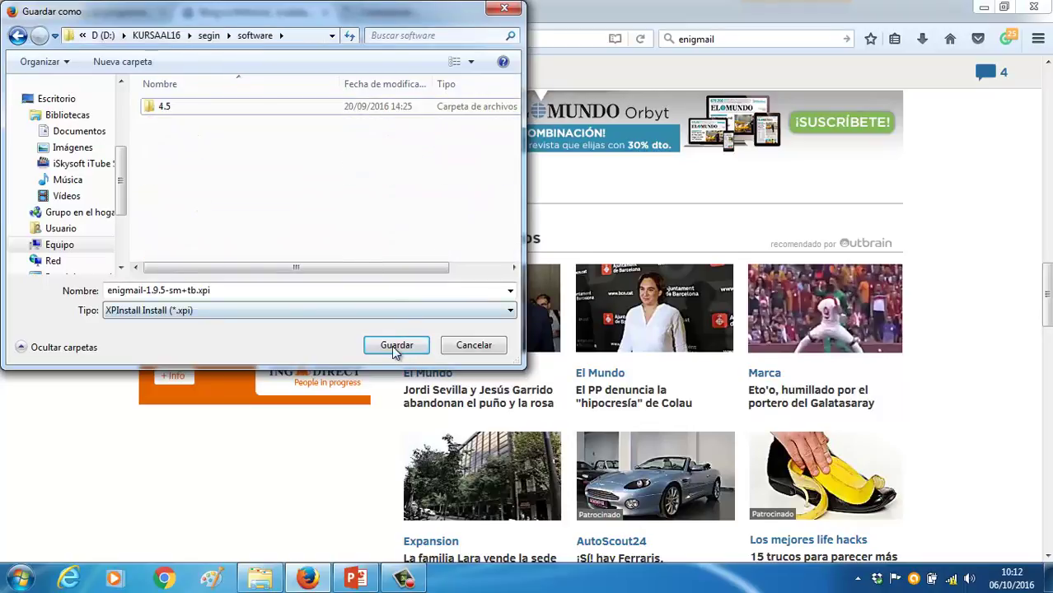
pyautogui.click(395, 346)
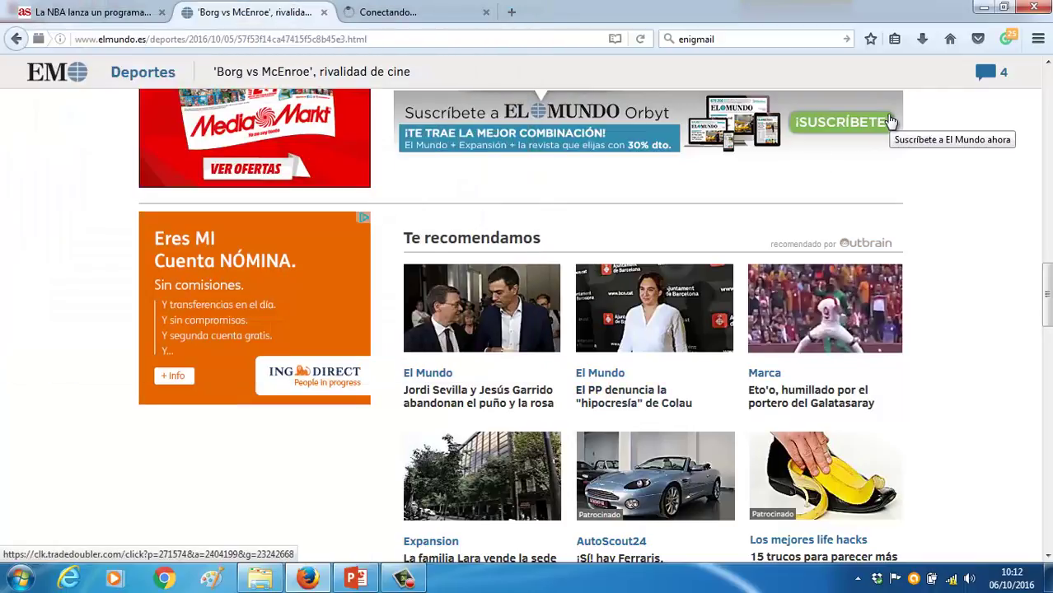
# Check the Firefox Downloads panel to confirm the Enigmail download finished
pyautogui.click(922, 39)
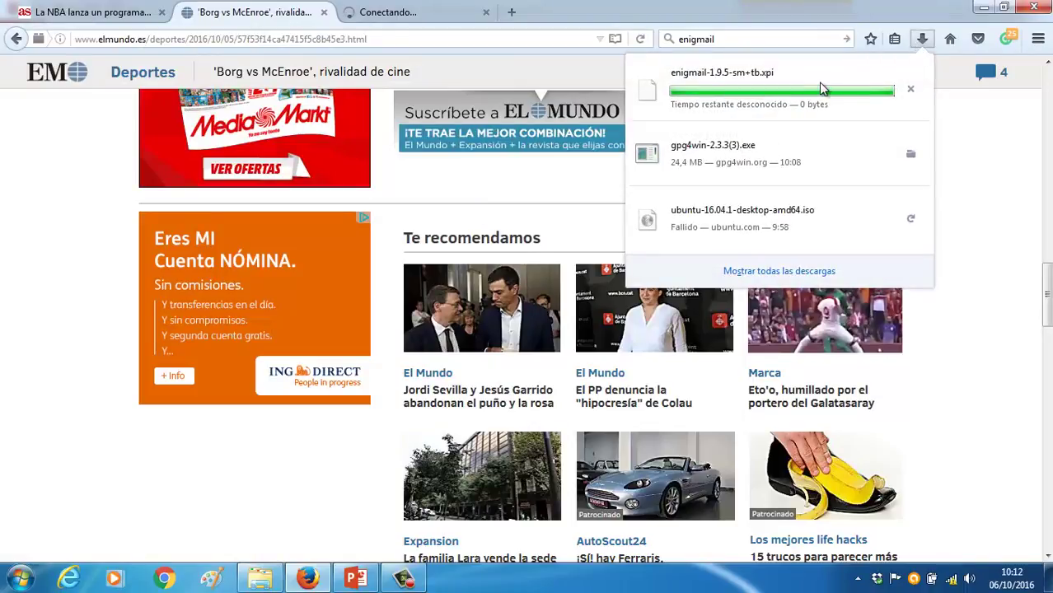
pyautogui.click(802, 23)
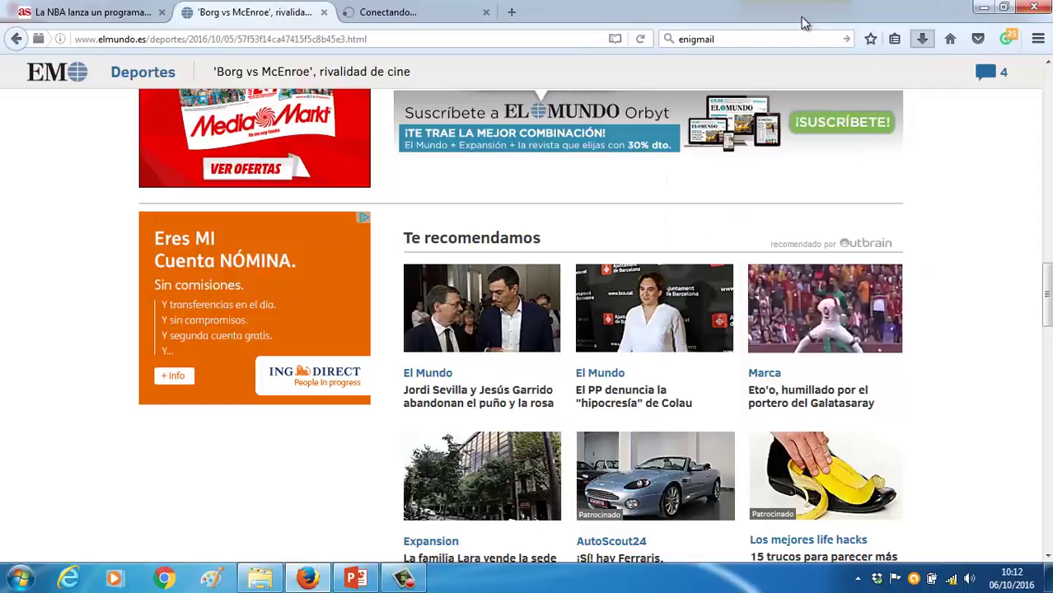
pyautogui.click(923, 41)
pyautogui.click(924, 40)
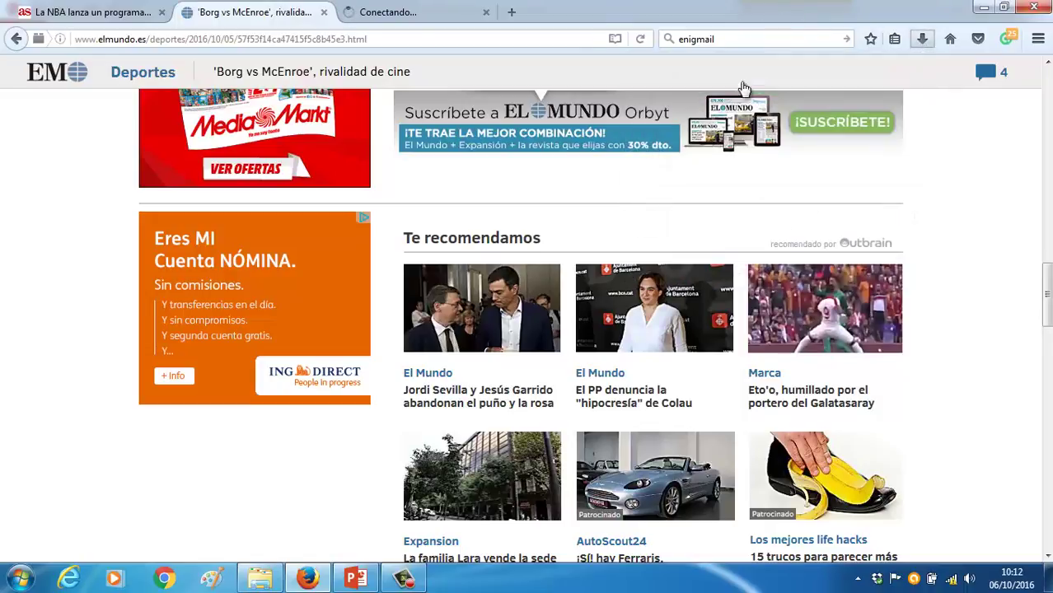
pyautogui.click(408, 579)
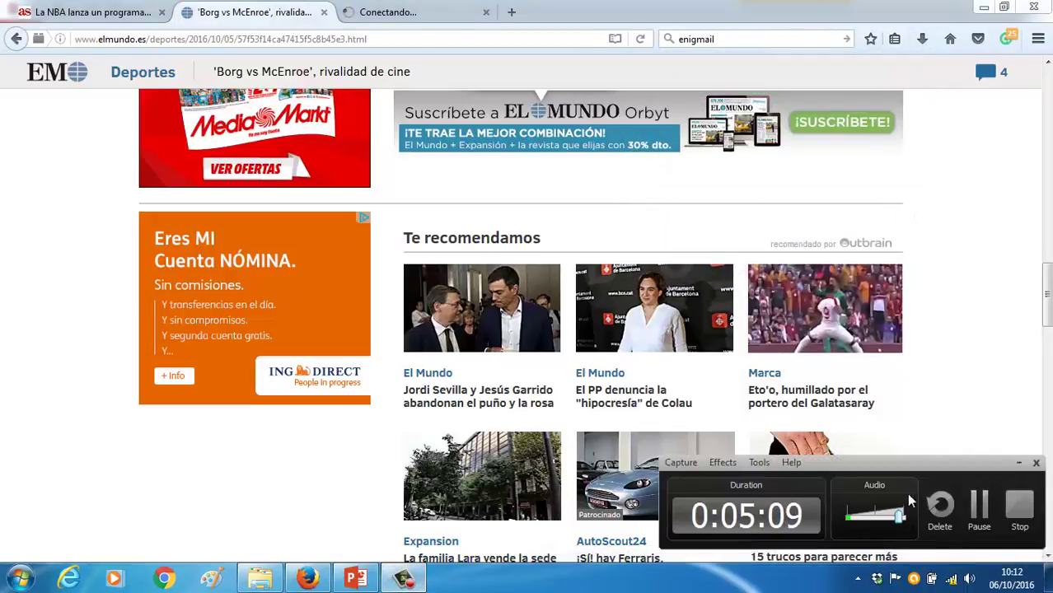
pyautogui.click(978, 506)
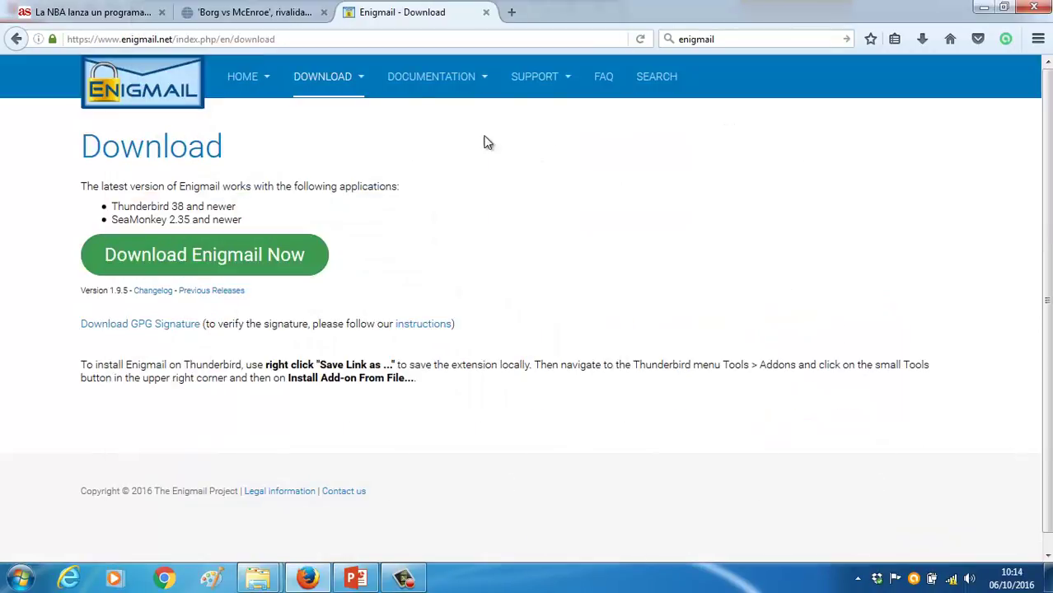
# Launch Thunderbird, enable the Barra de menú, and open Herramientas > Complementos
pyautogui.click(35, 573)
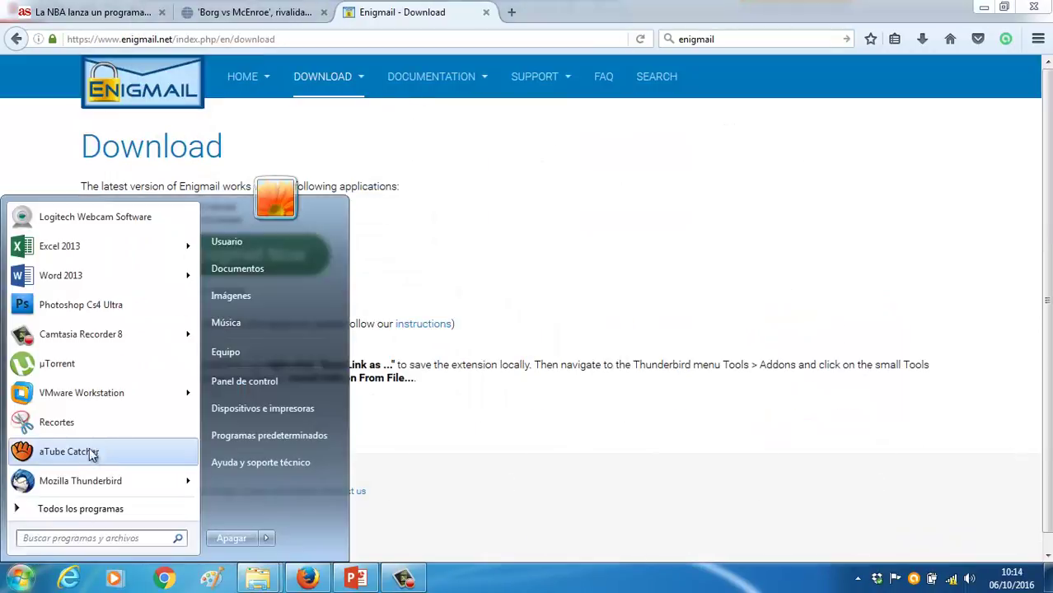
pyautogui.click(112, 481)
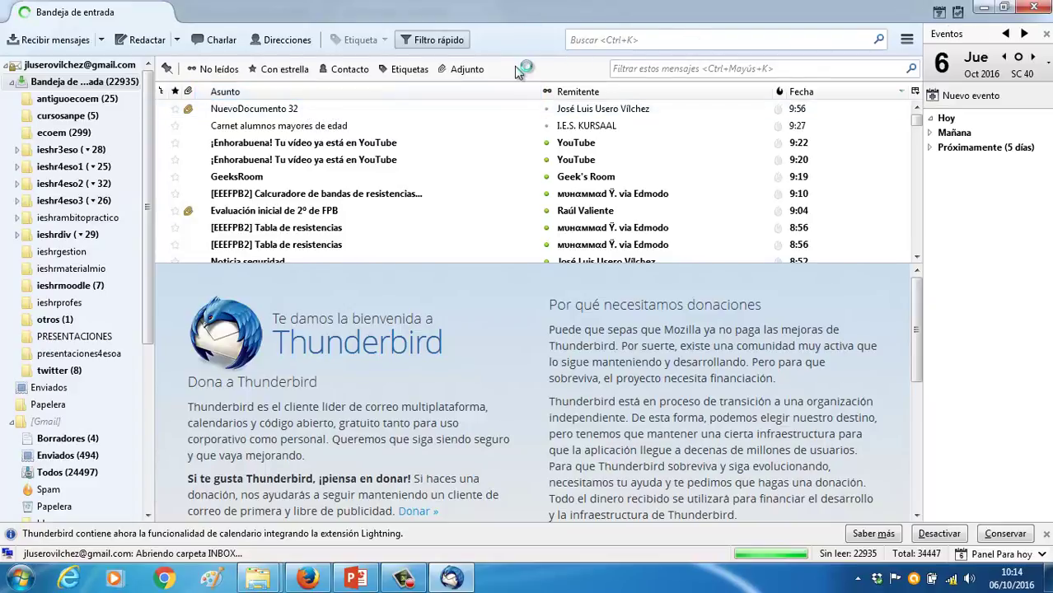
pyautogui.rightClick(347, 10)
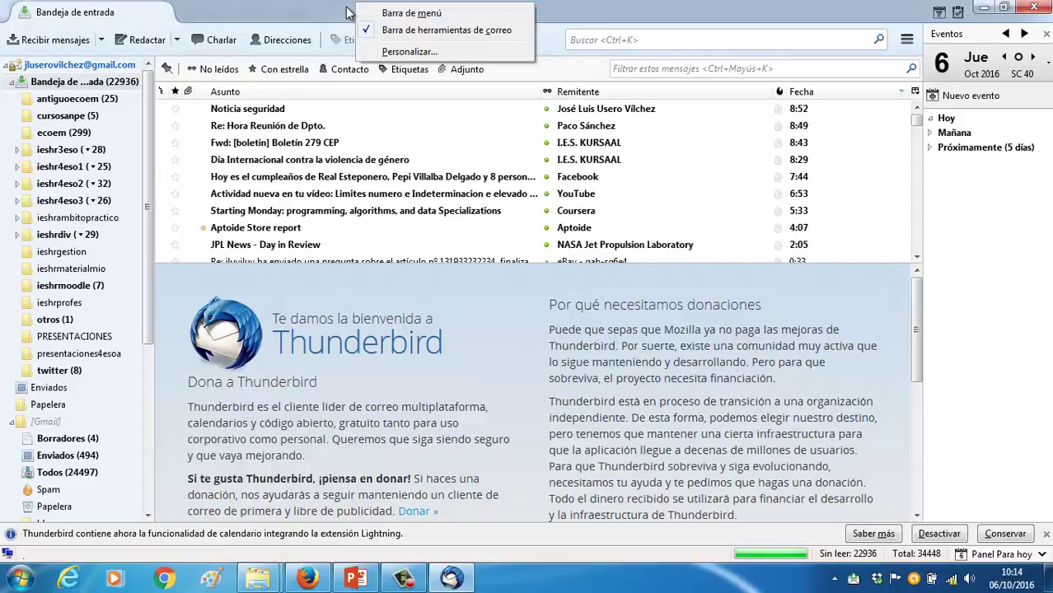
pyautogui.click(377, 13)
pyautogui.click(270, 33)
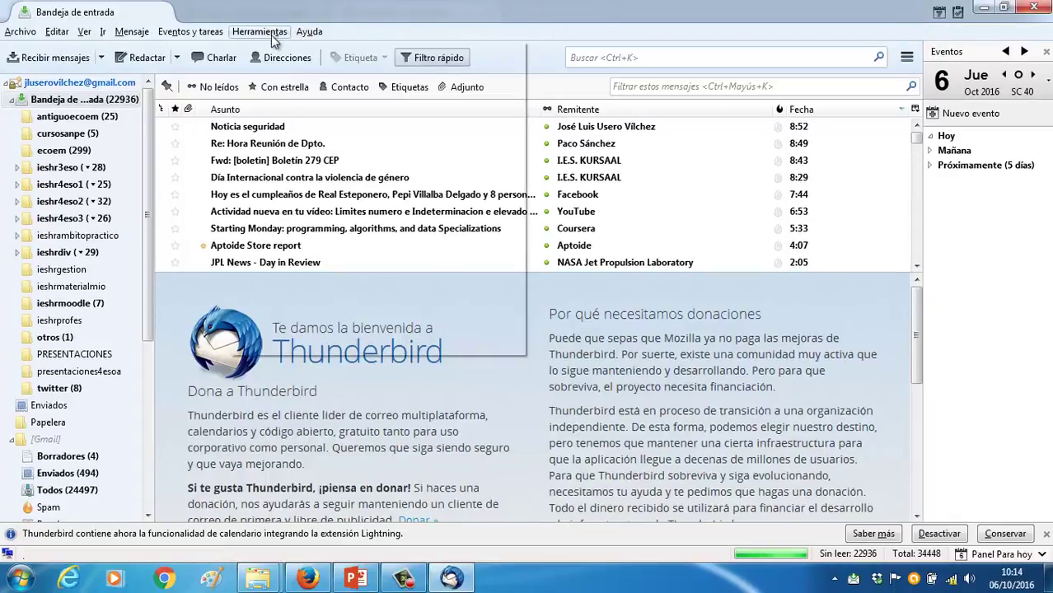
pyautogui.click(291, 86)
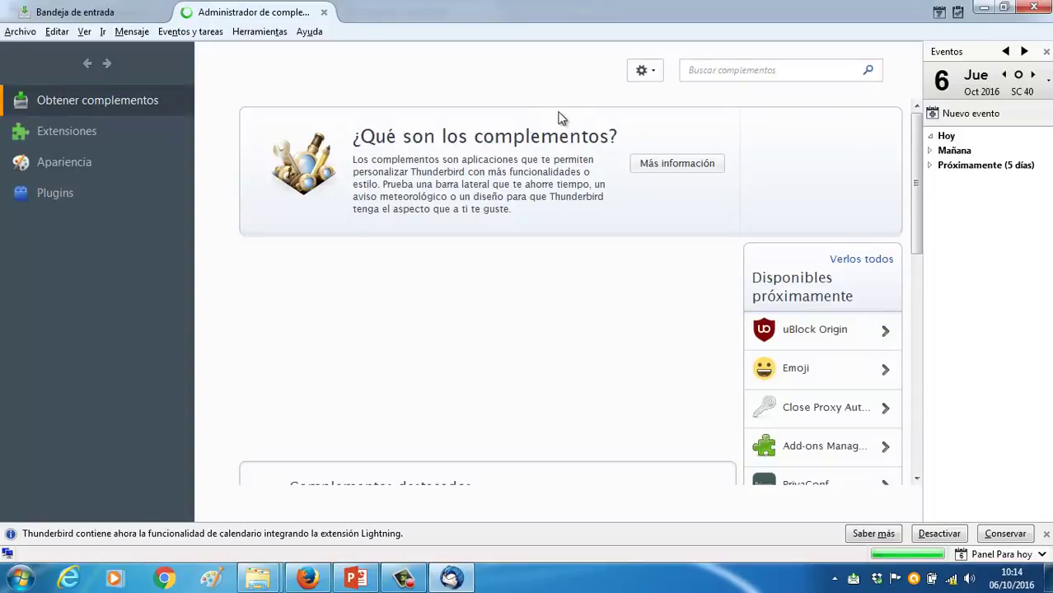
# Install enigmail-1.9.5-sm+tb.xpi from the software folder under Extensiones and restart Thunderbird
pyautogui.click(134, 130)
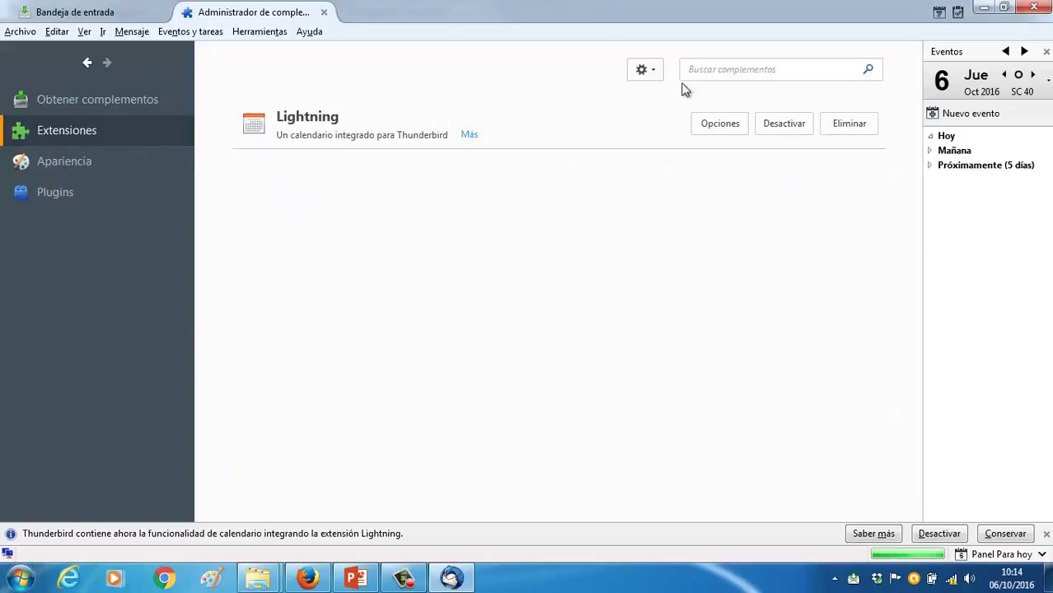
pyautogui.click(658, 72)
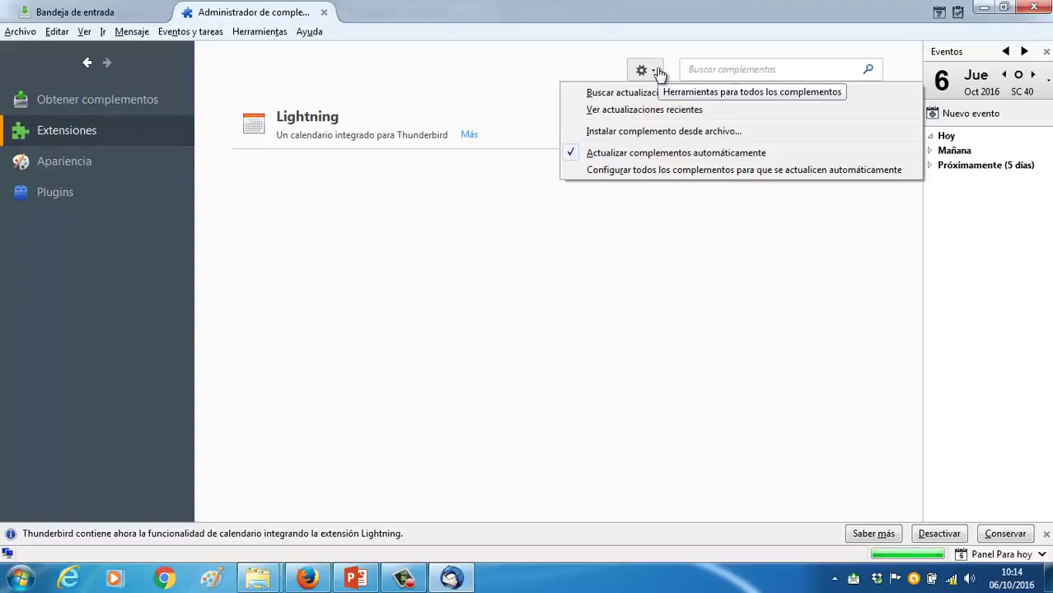
pyautogui.click(649, 132)
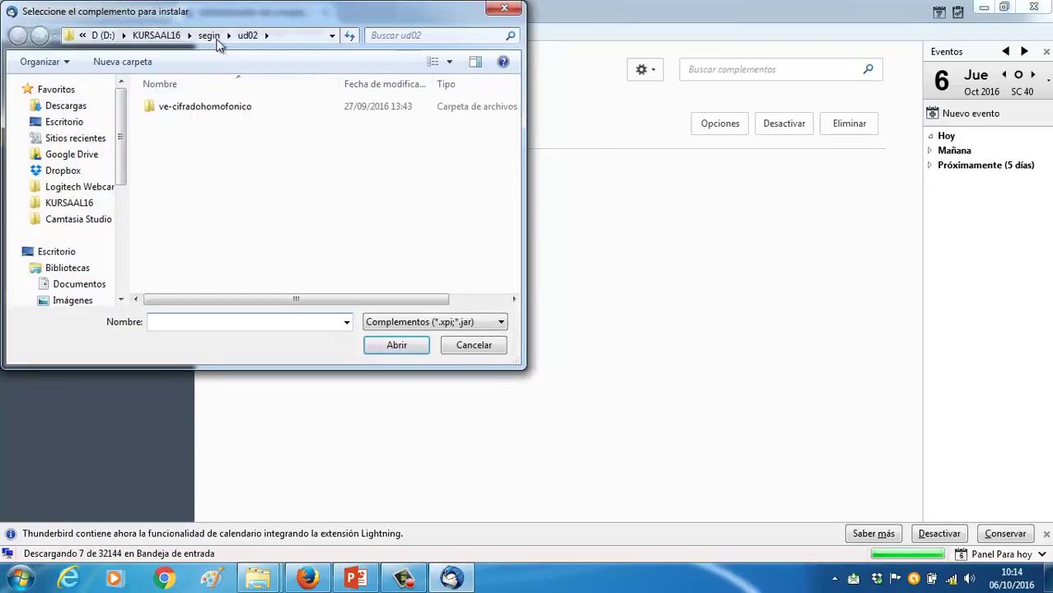
pyautogui.click(207, 37)
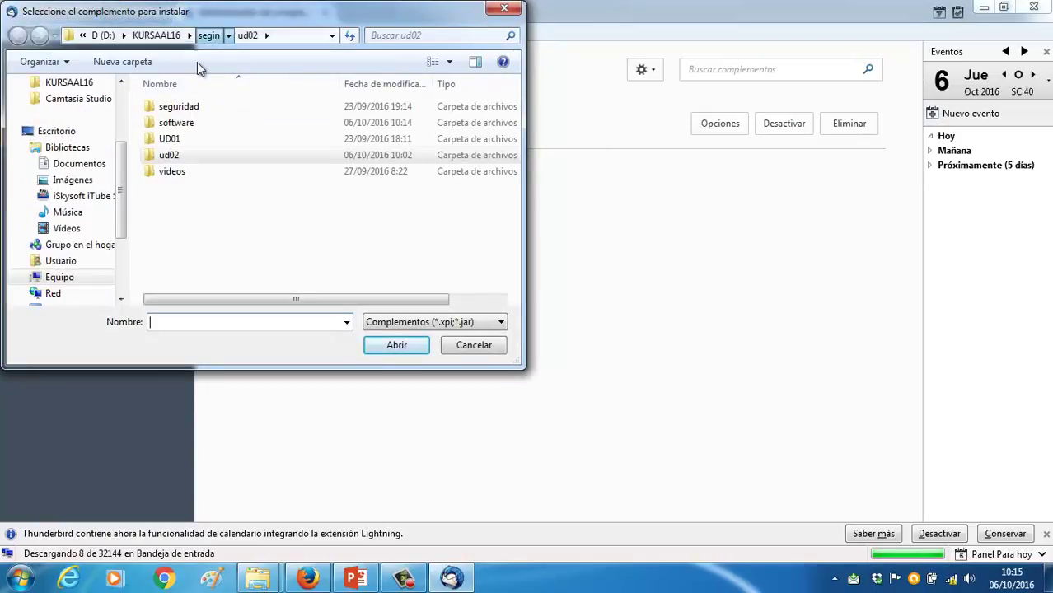
pyautogui.doubleClick(179, 123)
pyautogui.doubleClick(180, 124)
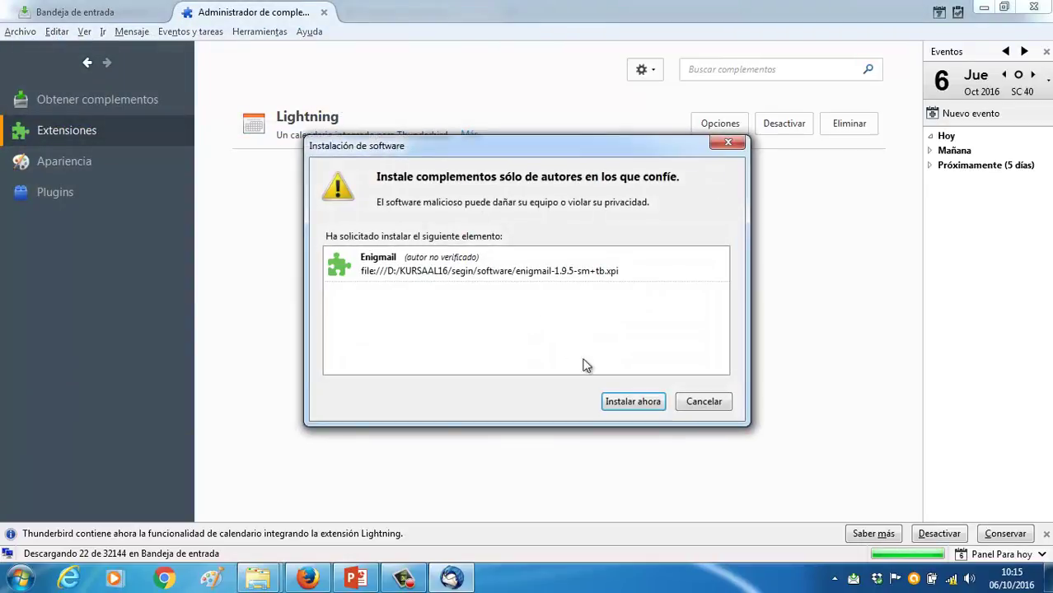
pyautogui.click(620, 402)
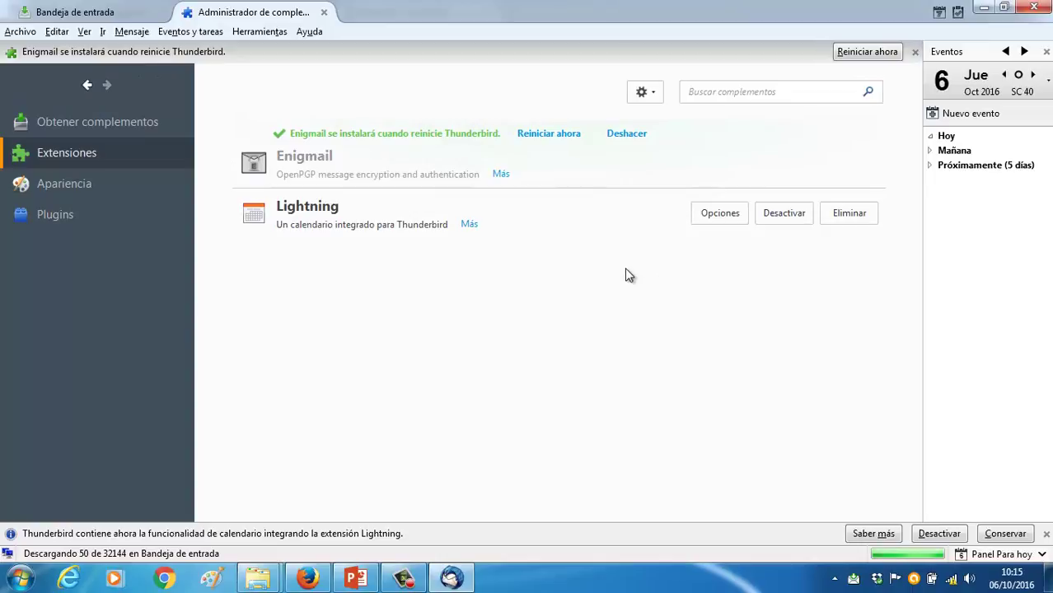
pyautogui.click(552, 134)
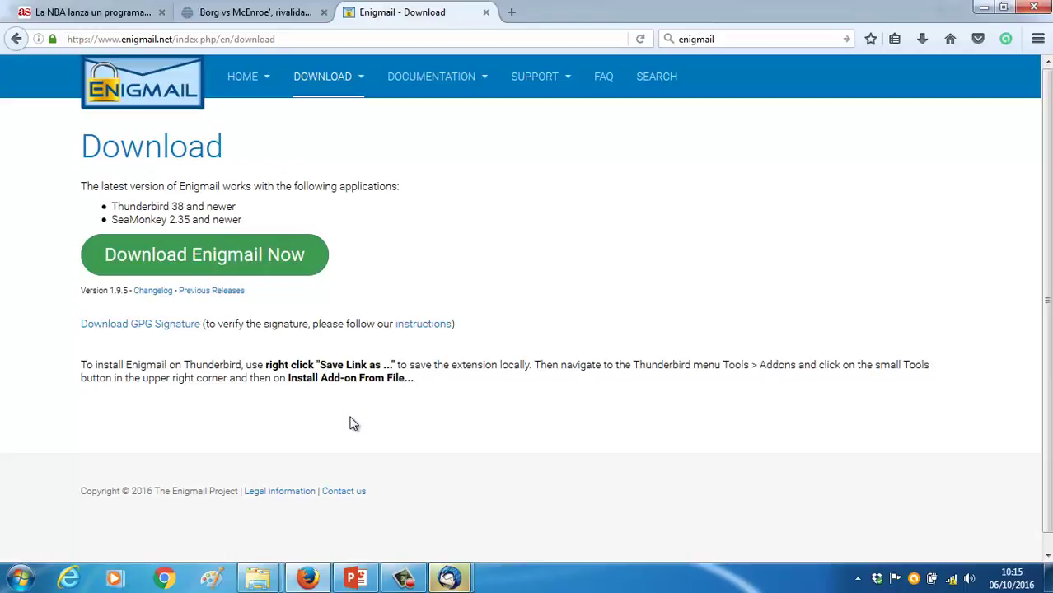
# Run the Enigmail setup wizard with configuración estándar, selecting the existing OpenPGP key
pyautogui.click(459, 580)
pyautogui.click(512, 521)
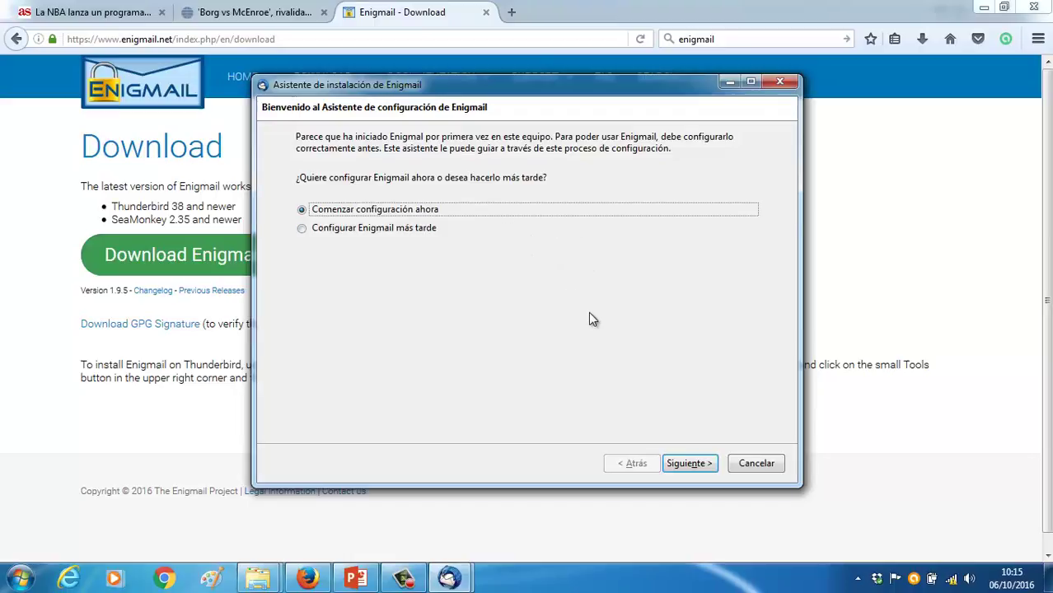
pyautogui.click(669, 463)
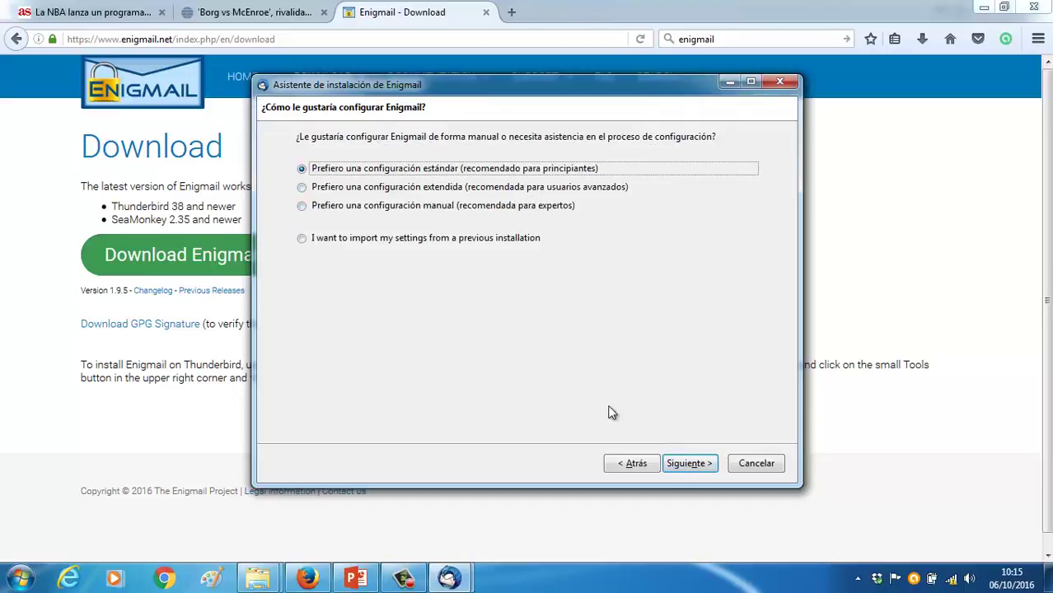
pyautogui.click(683, 463)
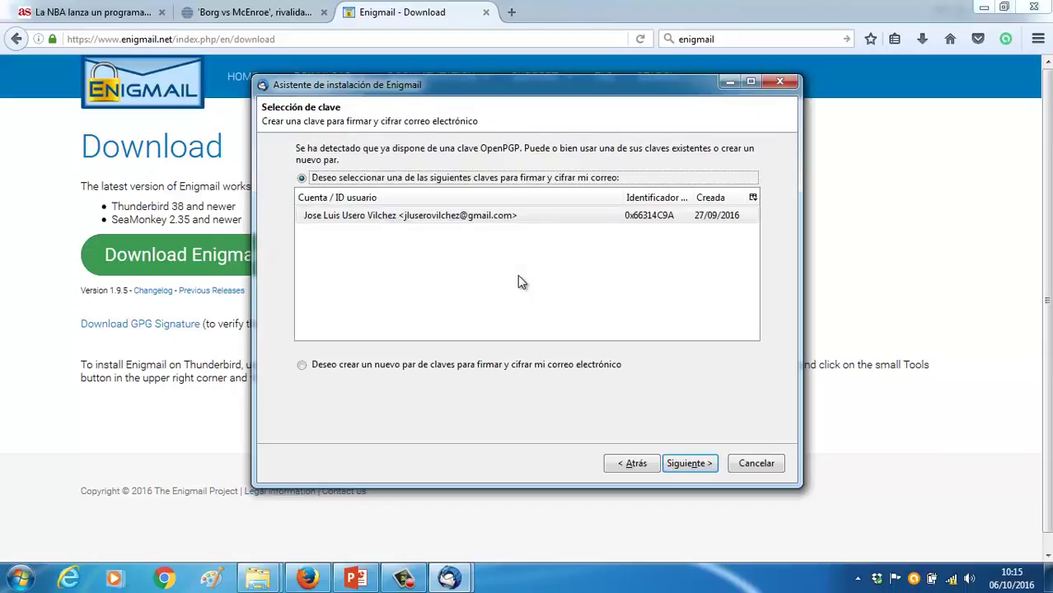
pyautogui.click(511, 216)
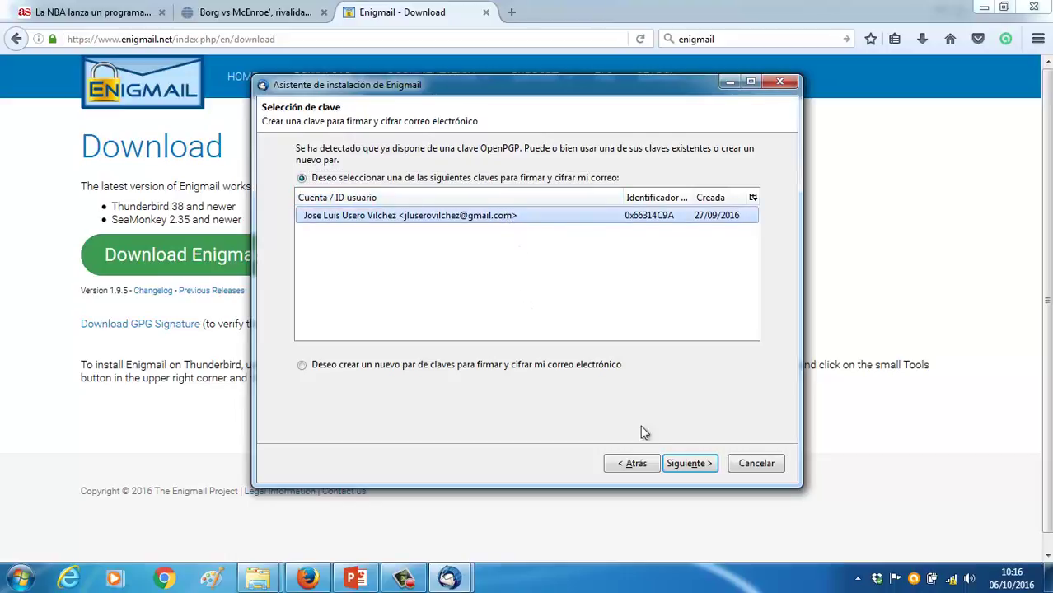
pyautogui.click(696, 463)
pyautogui.click(697, 463)
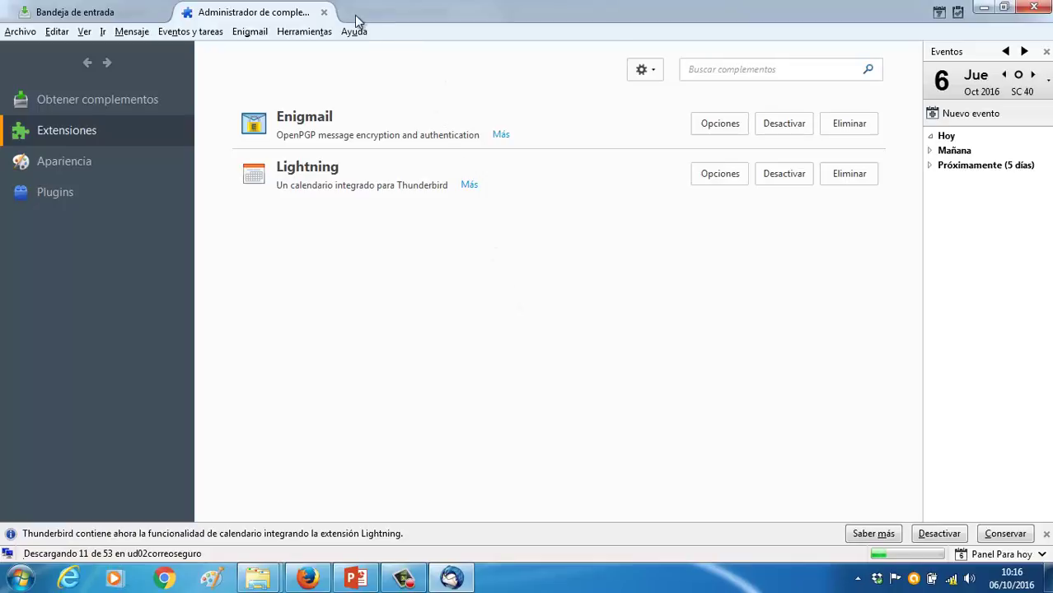
# Return to the Bandeja de entrada tab and open the Enigmail menu
pyautogui.click(168, 13)
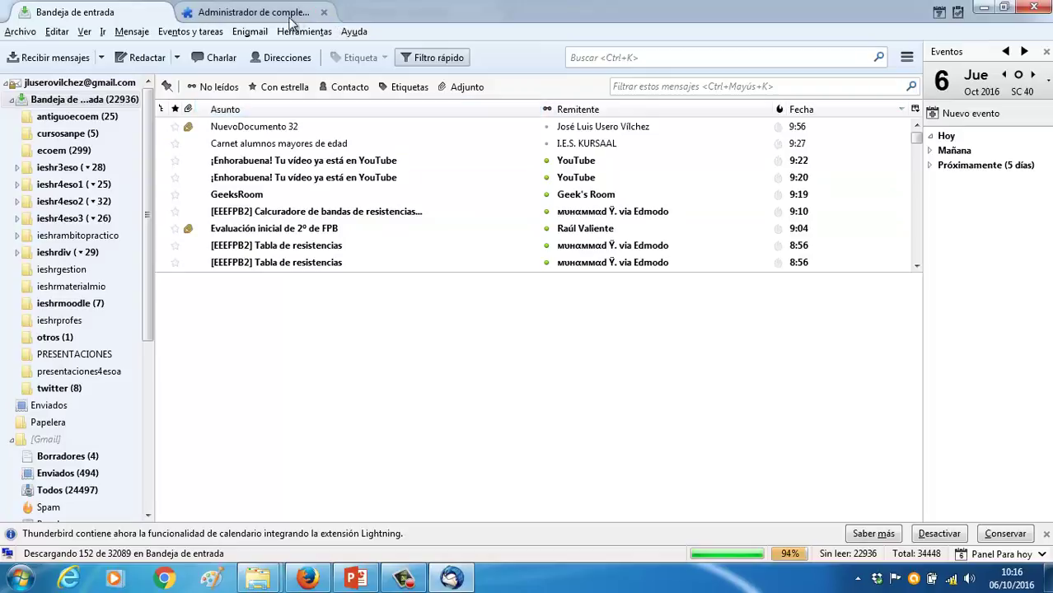
pyautogui.click(257, 33)
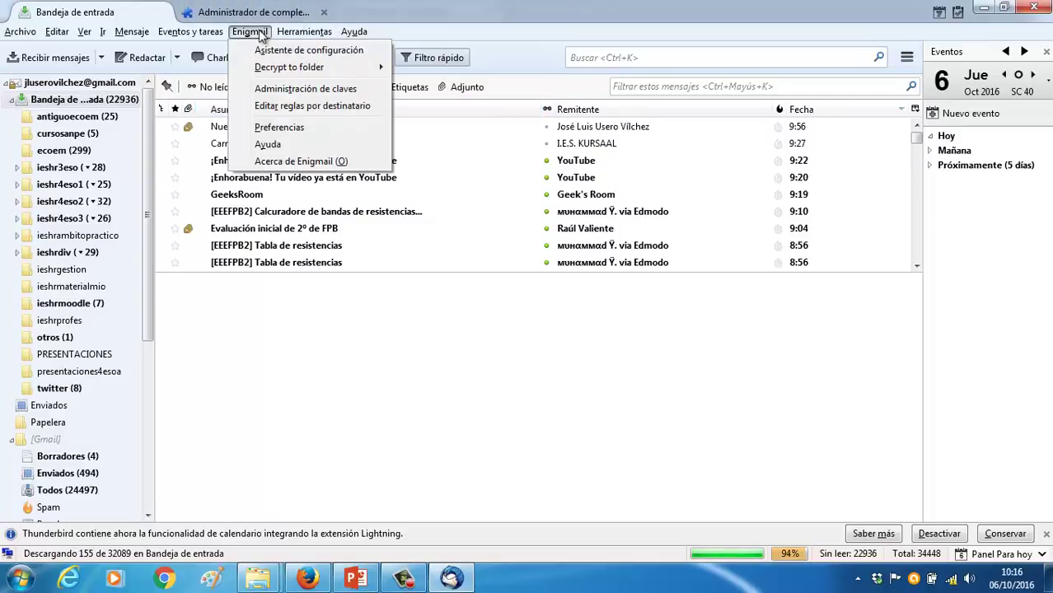
# View Enigmail's key list with a wider Nombre column and select the second key
pyautogui.click(273, 91)
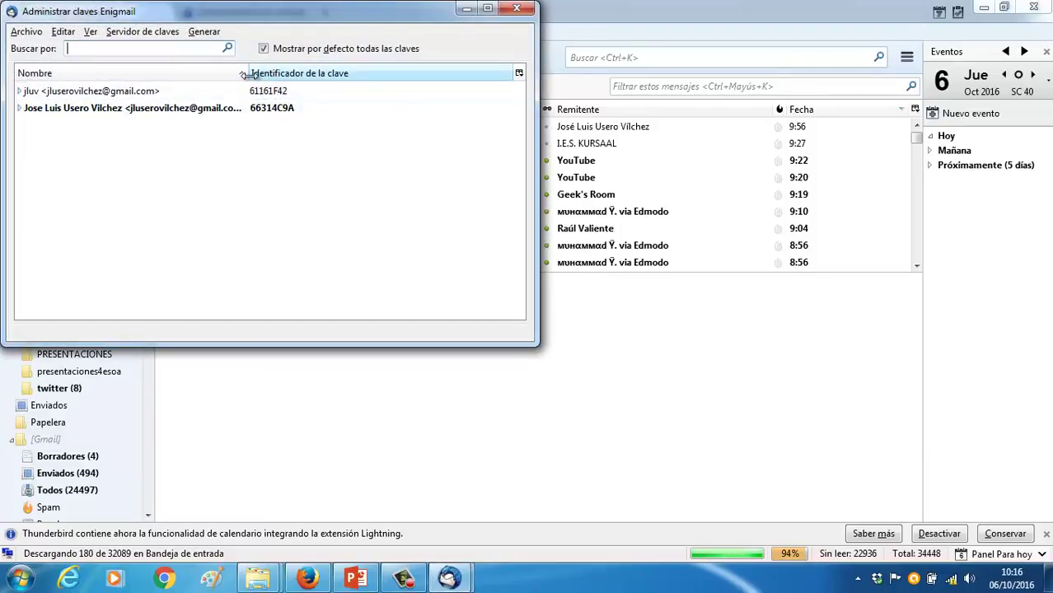
pyautogui.moveTo(245, 72); pyautogui.dragTo(306, 78)
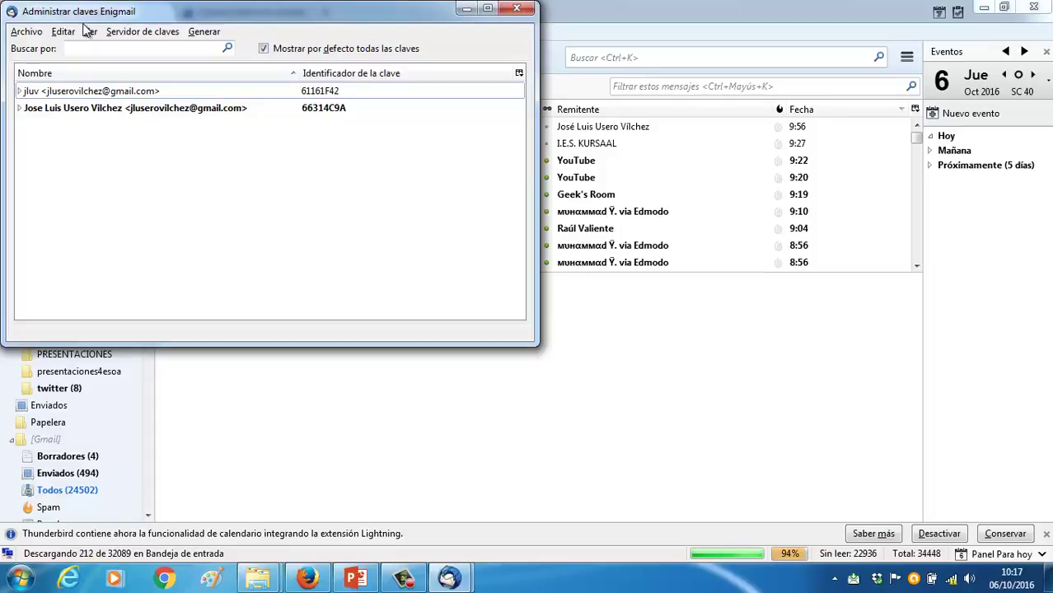
pyautogui.click(518, 9)
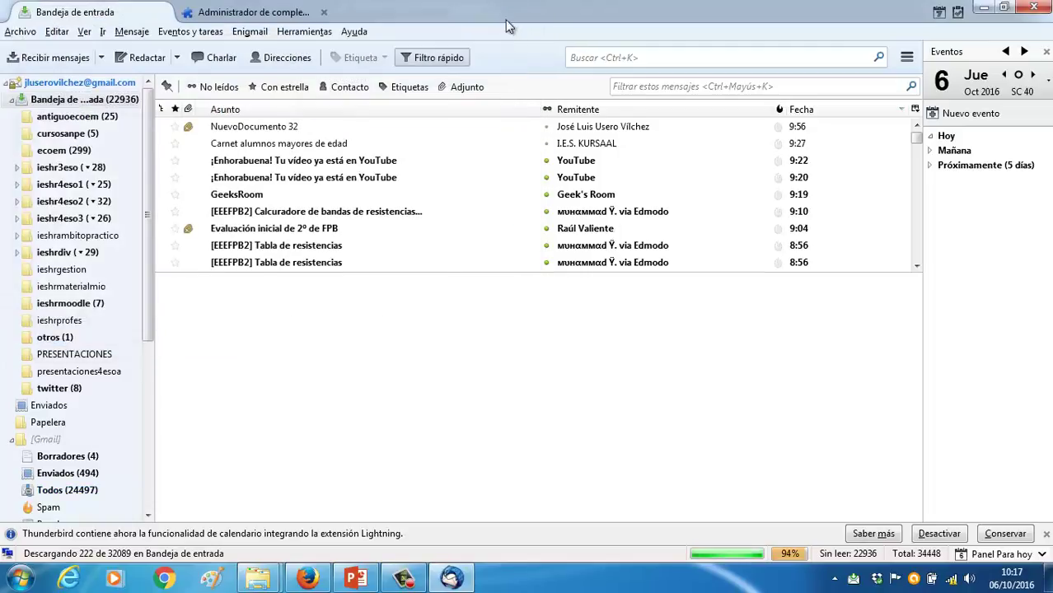
pyautogui.click(250, 33)
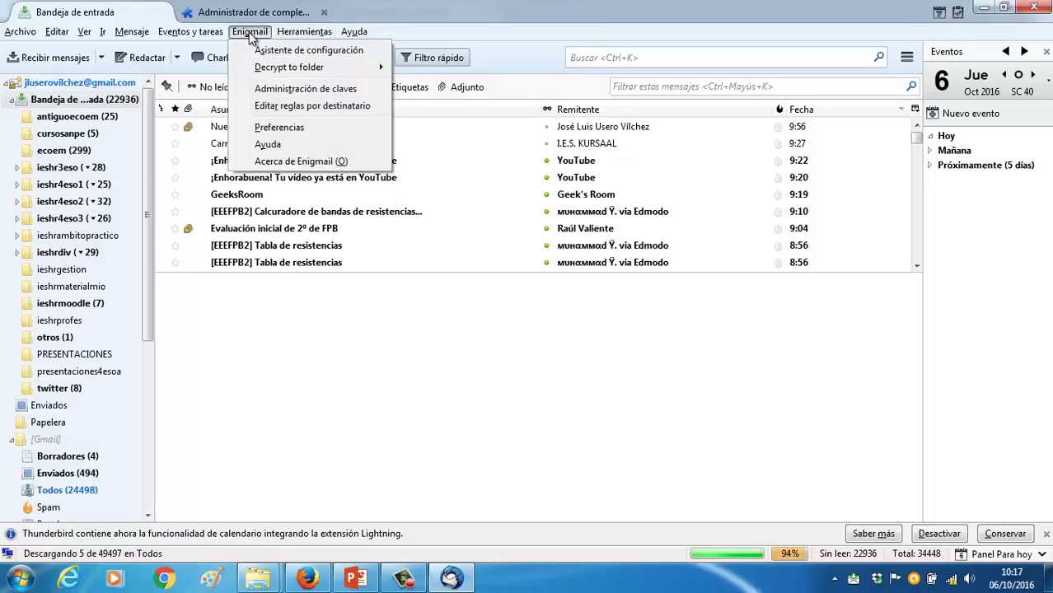
pyautogui.moveTo(277, 75)
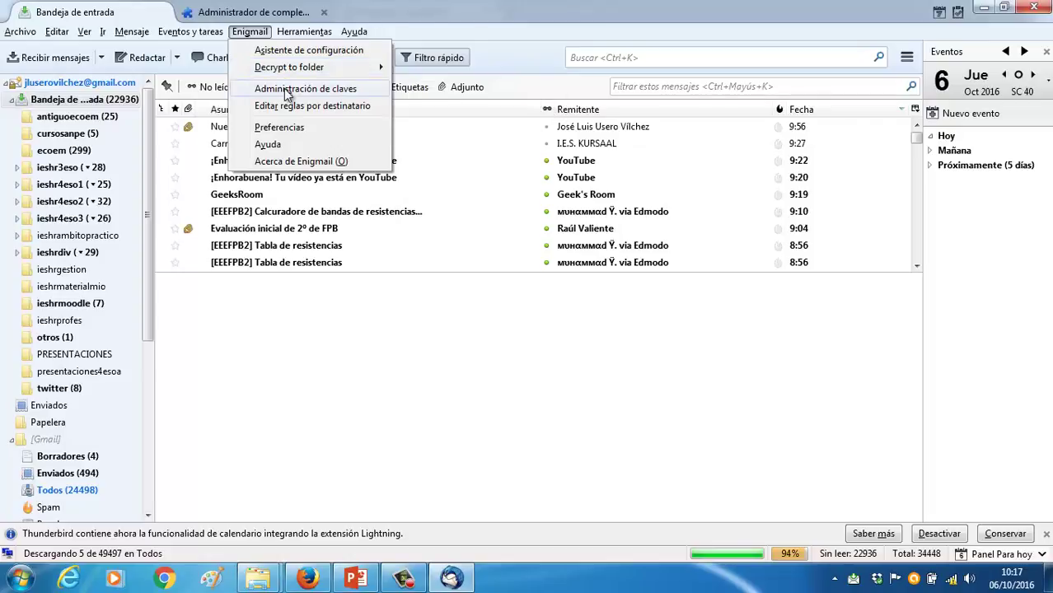
pyautogui.click(286, 89)
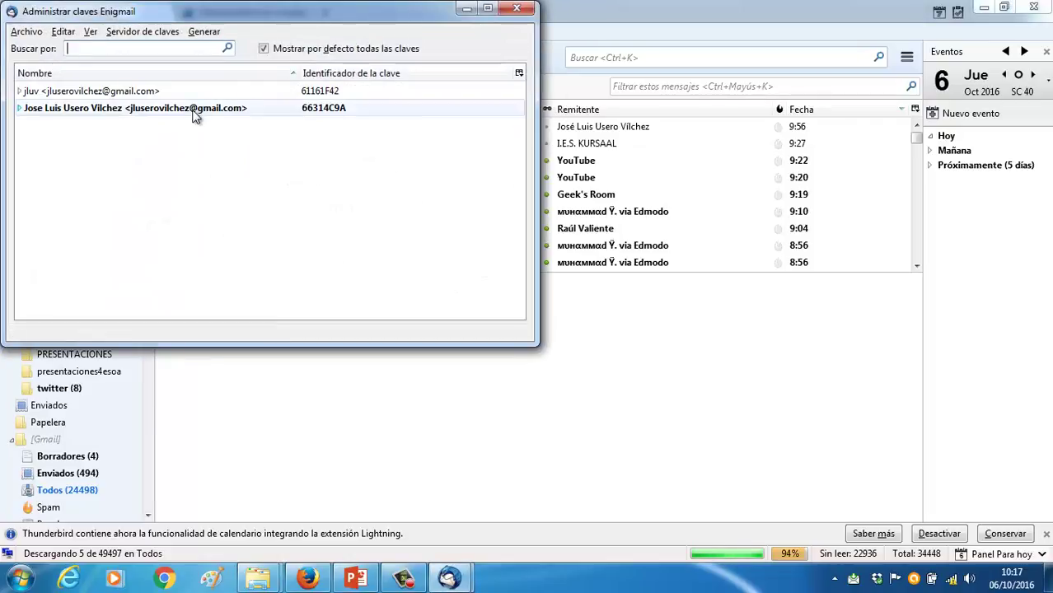
pyautogui.click(195, 116)
# Browse the key manager menus, then choose Generar > Nuevo par de claves
pyautogui.click(133, 33)
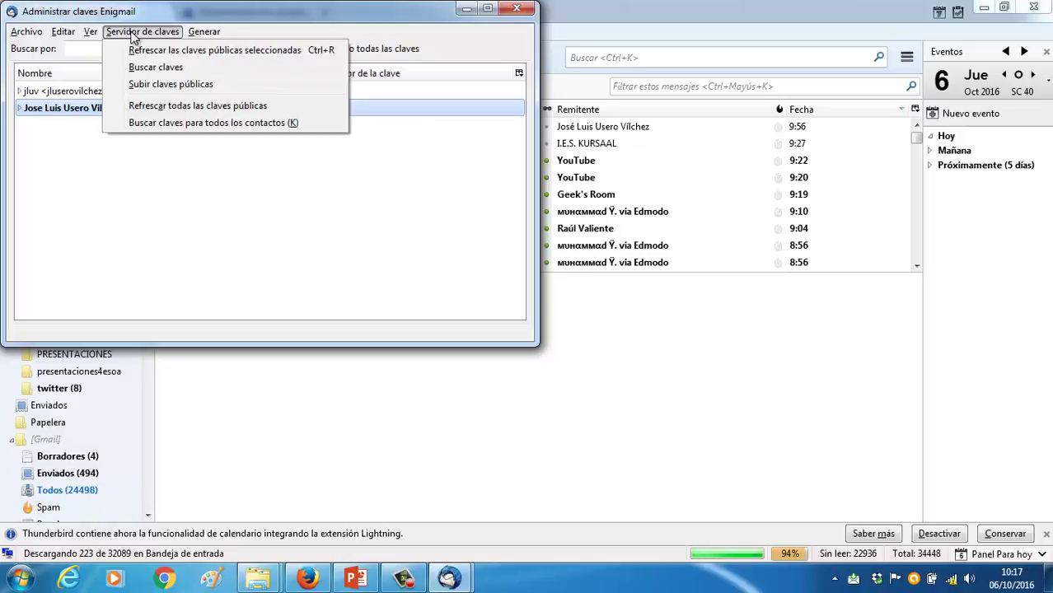
pyautogui.moveTo(89, 35)
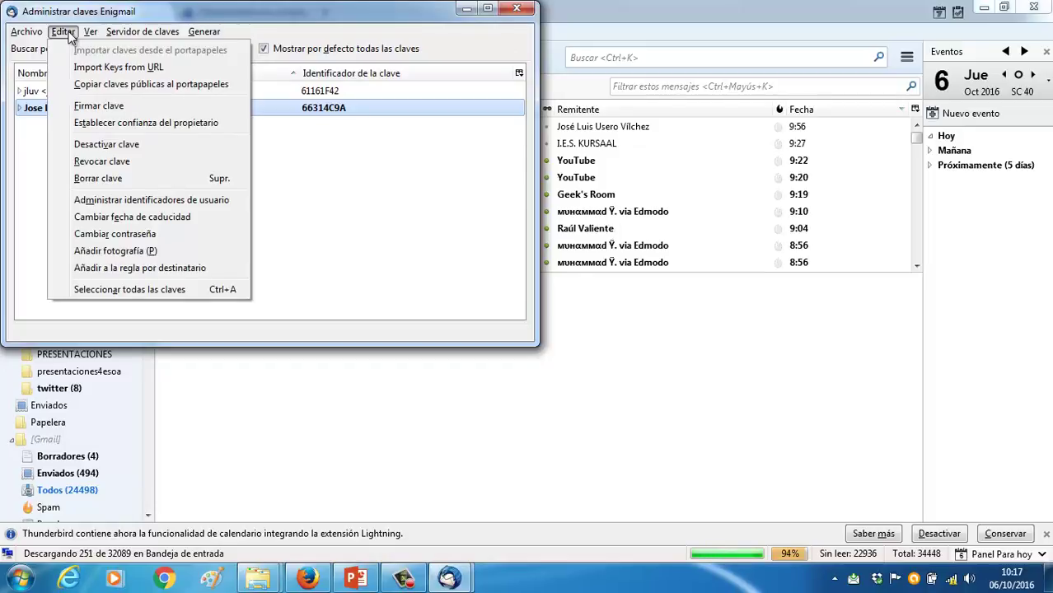
pyautogui.moveTo(30, 33)
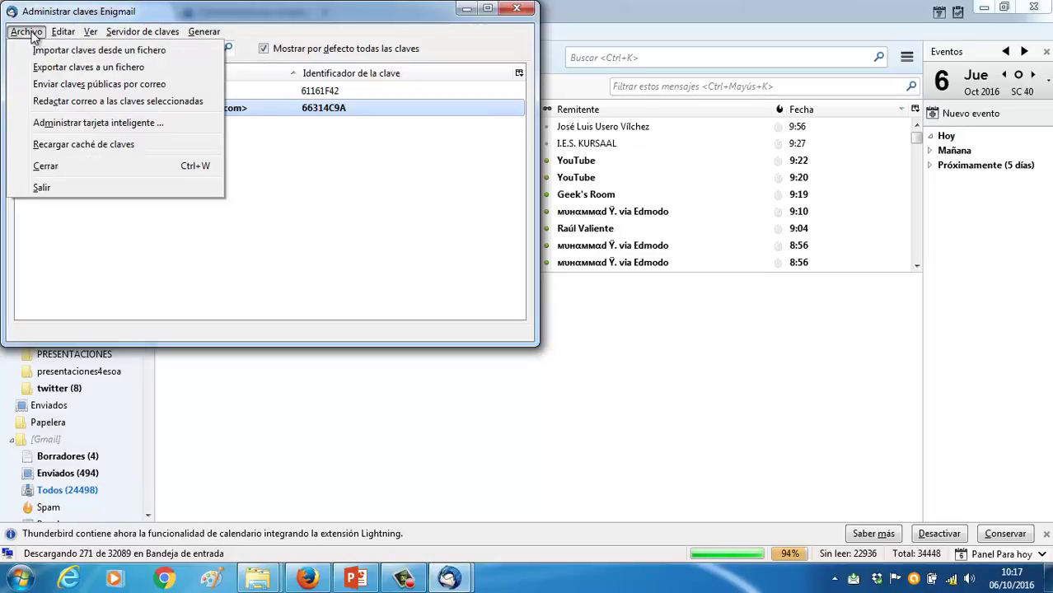
pyautogui.moveTo(204, 36)
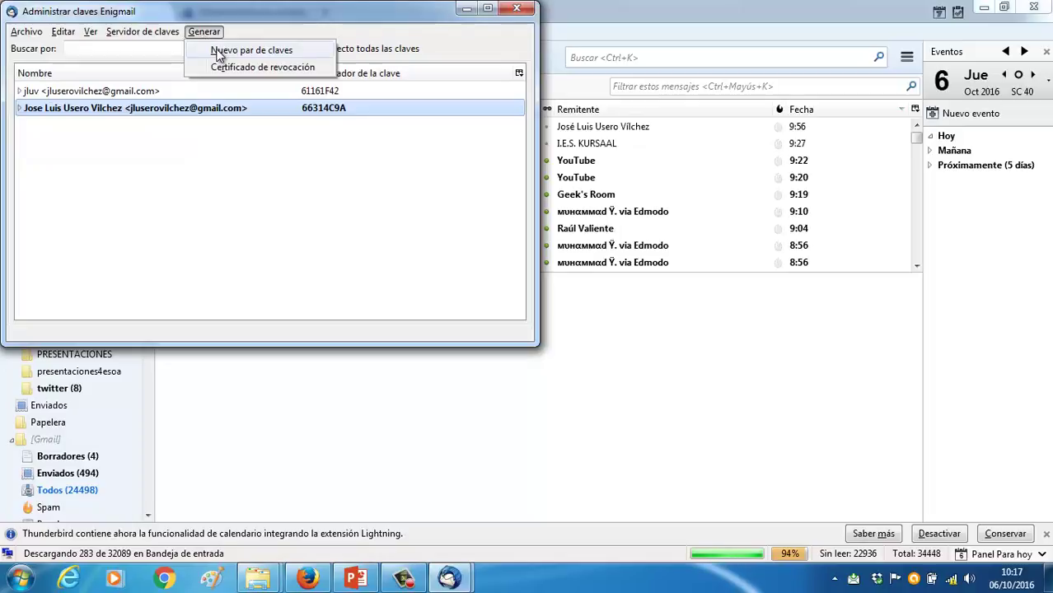
pyautogui.click(219, 53)
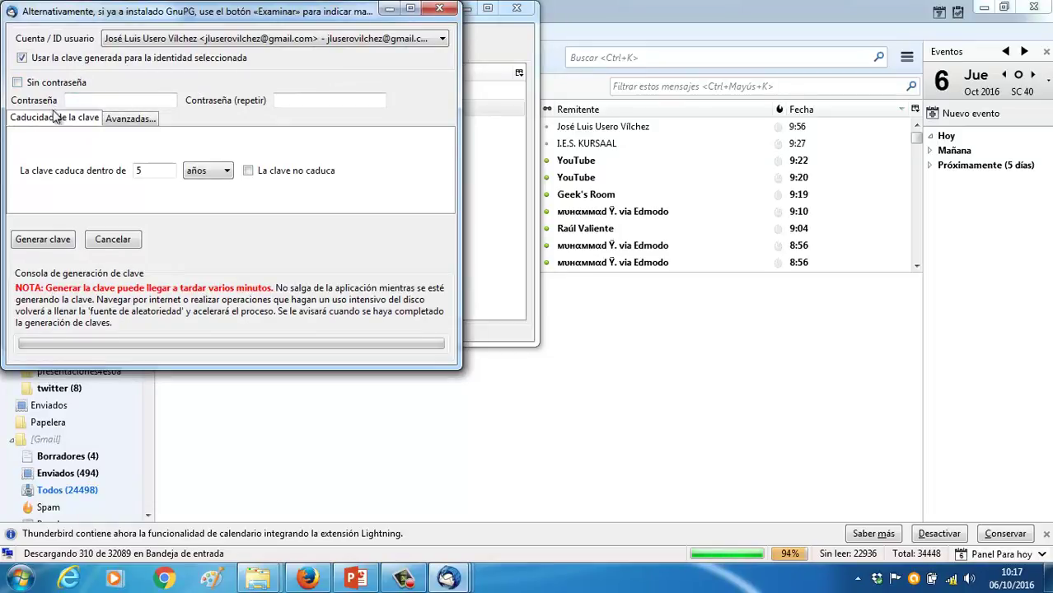
# Set the new key to expire in 1 year, 1024-bit, type DSA y El Gamal
pyautogui.moveTo(175, 171); pyautogui.dragTo(98, 163)
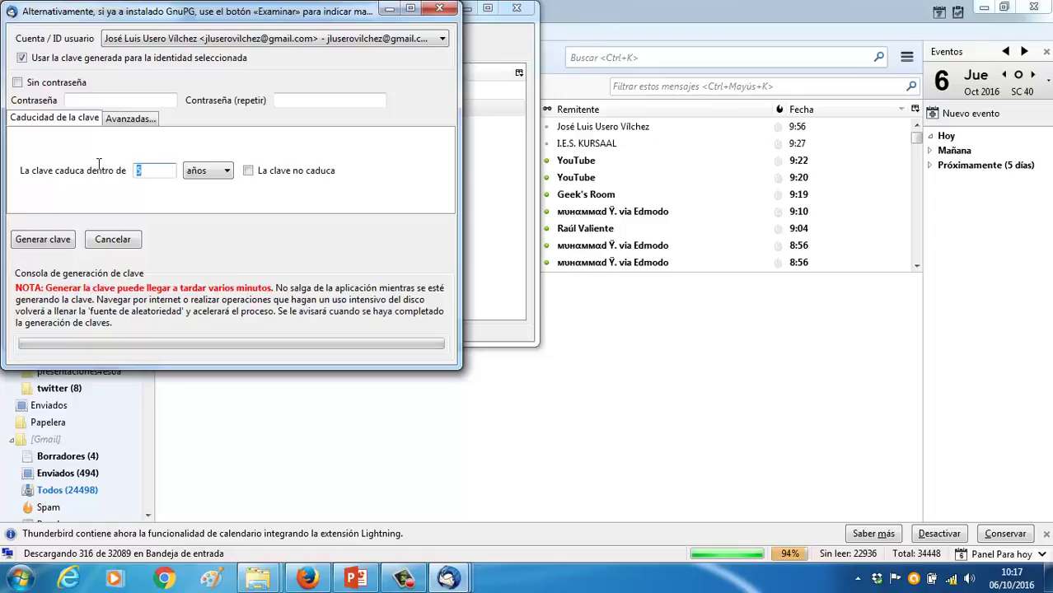
pyautogui.write('1')
pyautogui.click(124, 121)
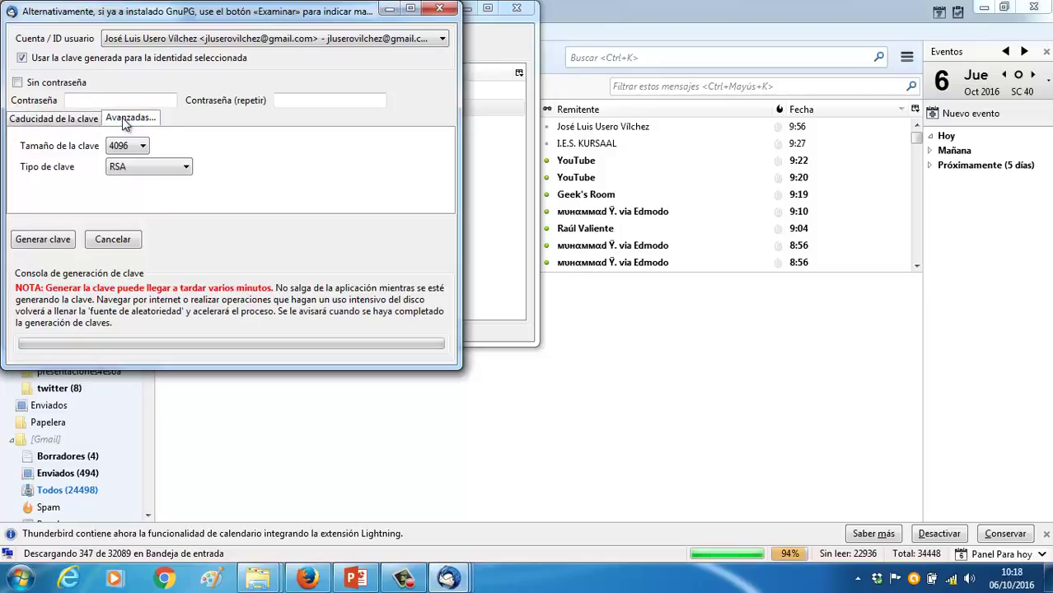
pyautogui.click(141, 146)
pyautogui.click(133, 168)
pyautogui.click(168, 163)
pyautogui.click(148, 198)
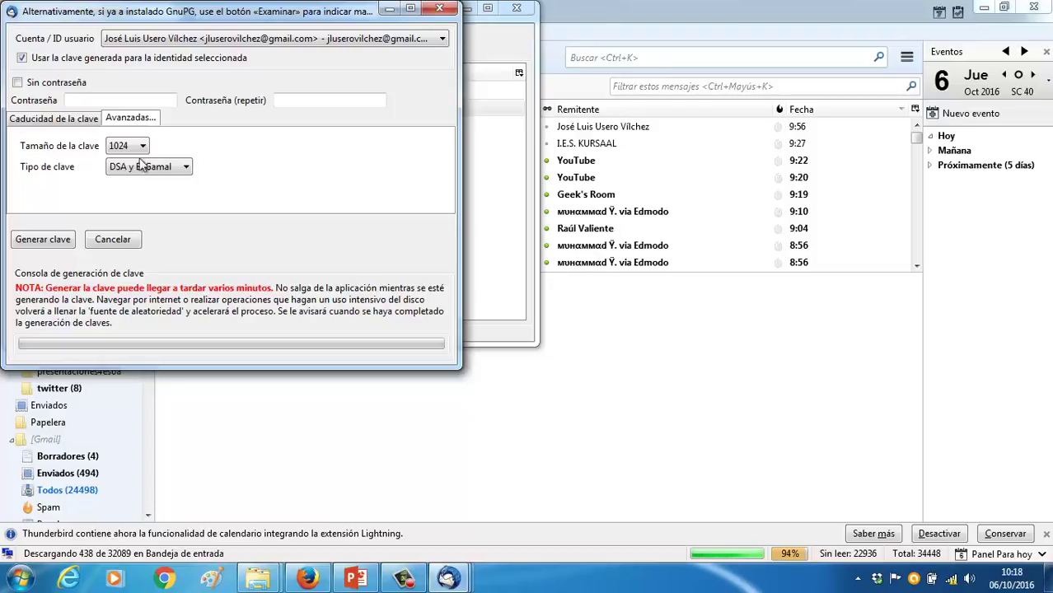
# Enter the key passphrase and move to the repeat-passphrase field
pyautogui.click(111, 96)
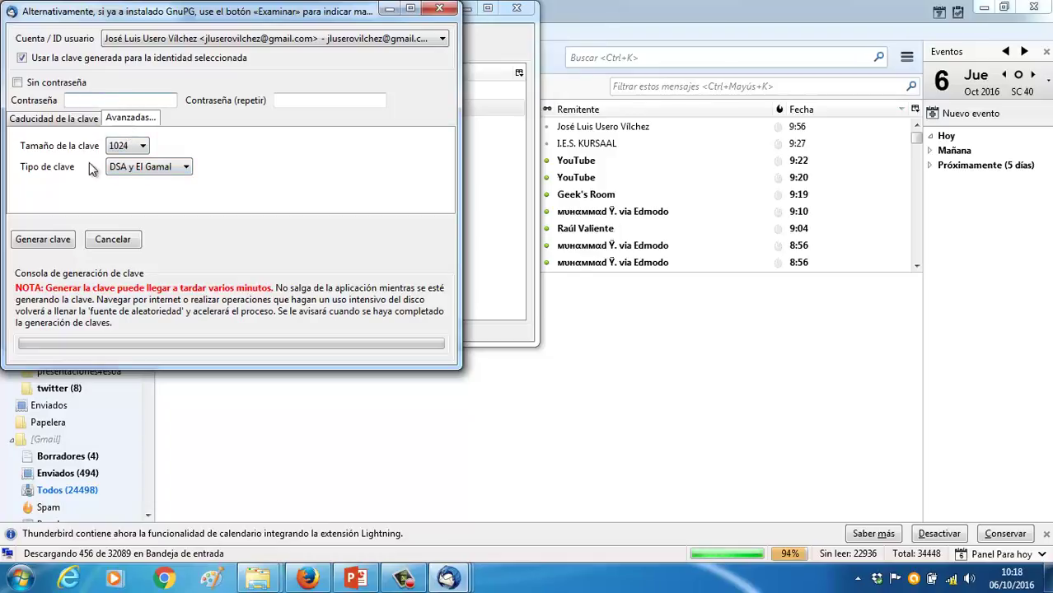
pyautogui.write('123456789')
pyautogui.press('Tab')
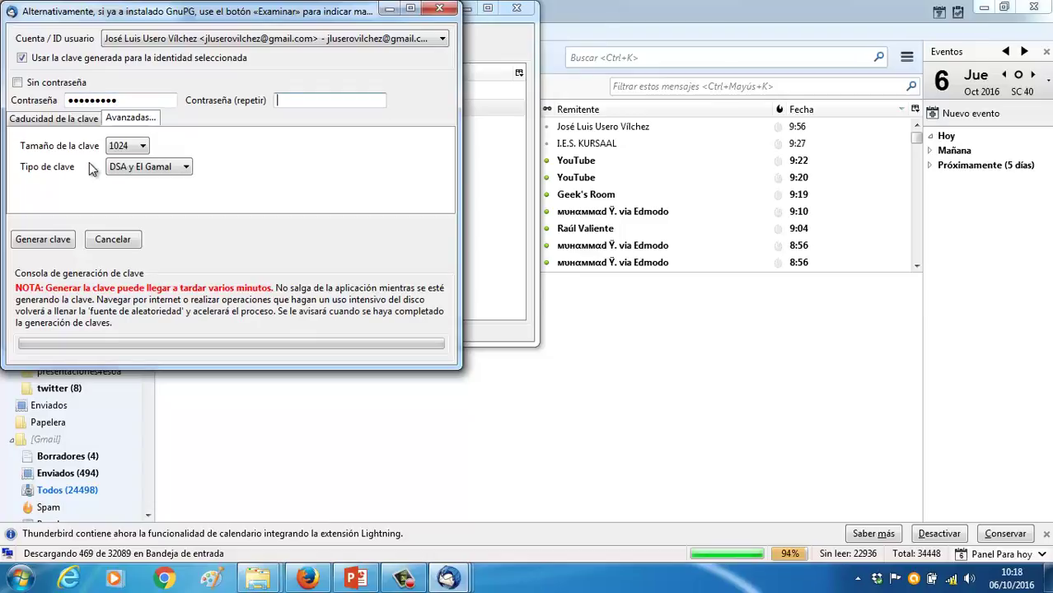
pyautogui.write('123456789')
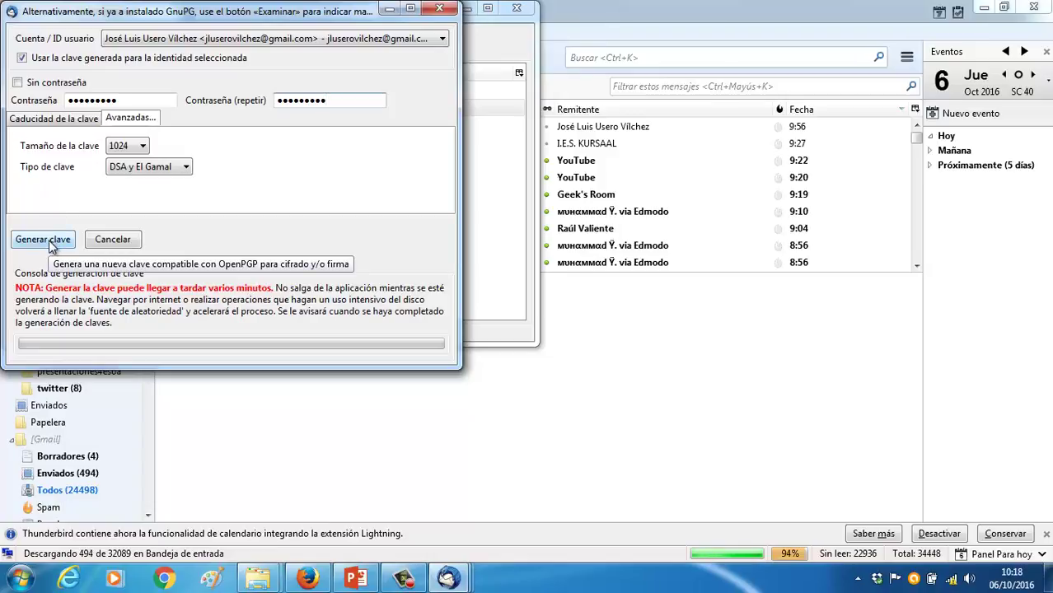
# Generate the new key pair and agree to create its revocation certificate
pyautogui.click(47, 240)
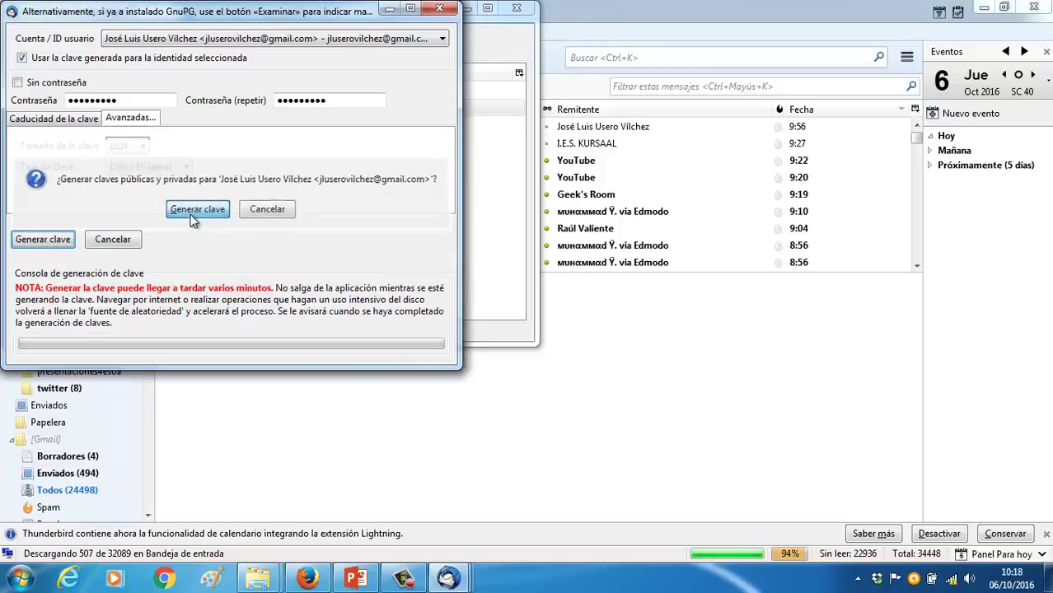
pyautogui.click(190, 216)
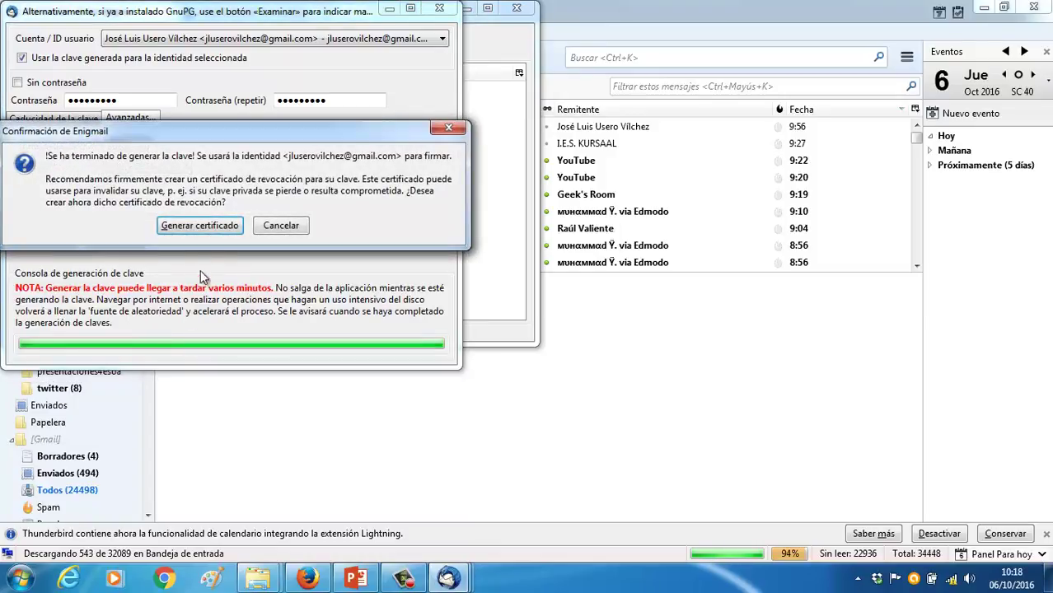
pyautogui.click(211, 230)
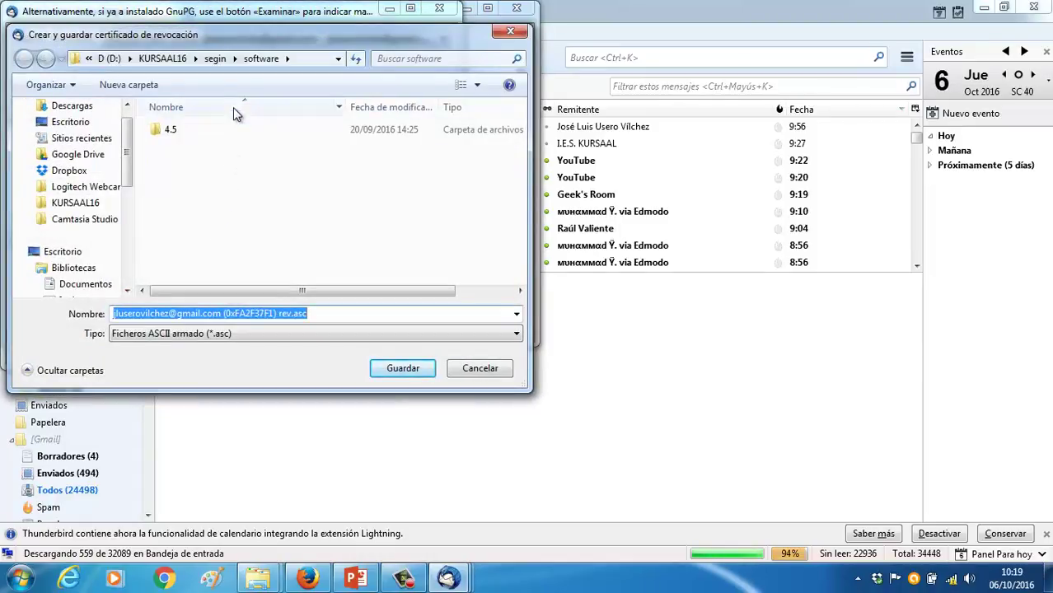
# Create a certificadoenigmail folder under segin and save the revocation certificate there
pyautogui.click(222, 62)
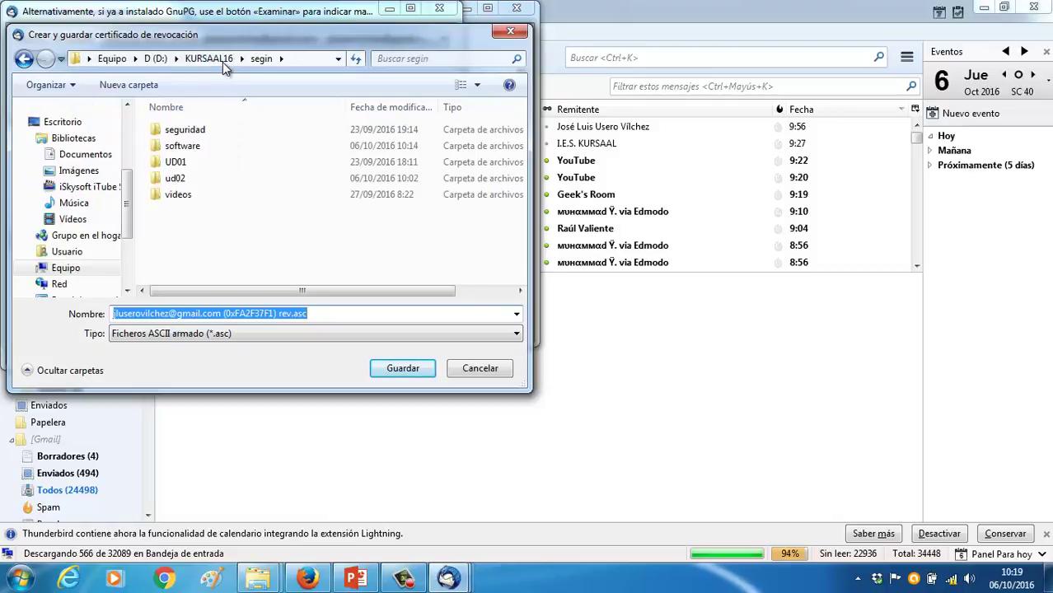
pyautogui.click(159, 86)
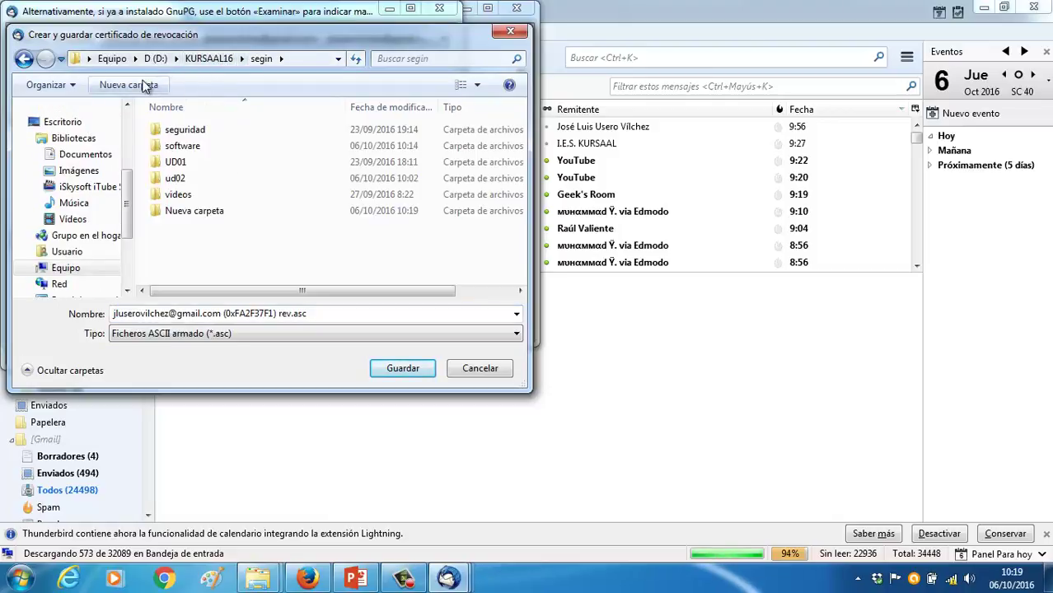
pyautogui.write('certifi')
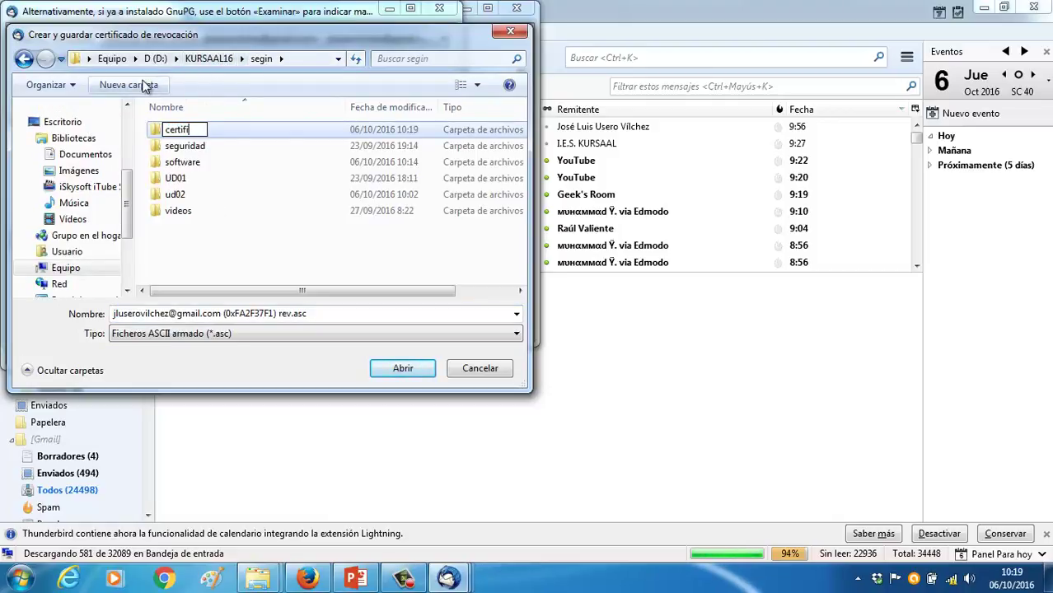
pyautogui.write('cadoenigmail')
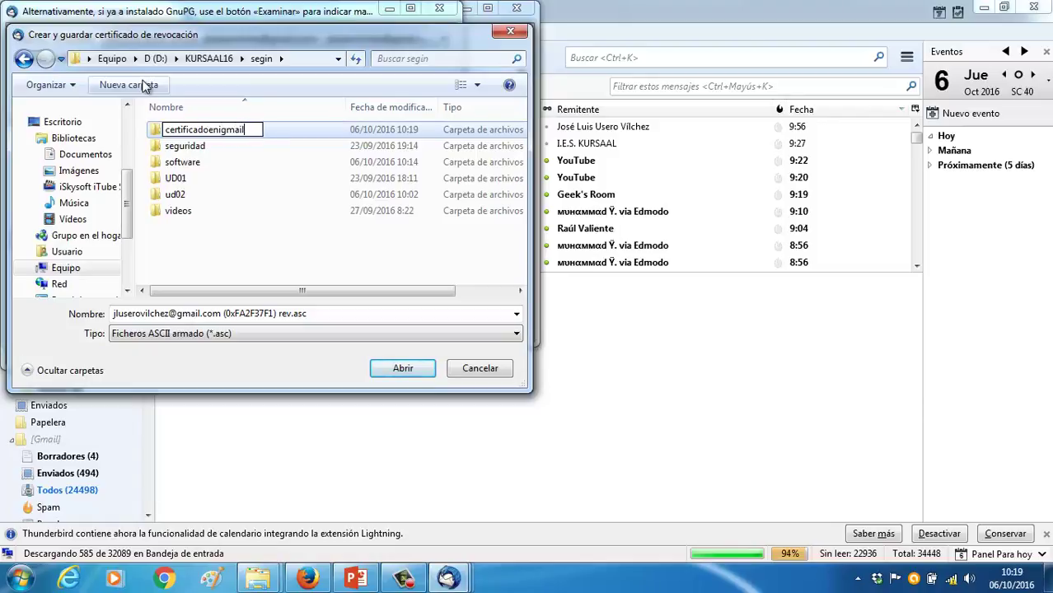
pyautogui.press('Return')
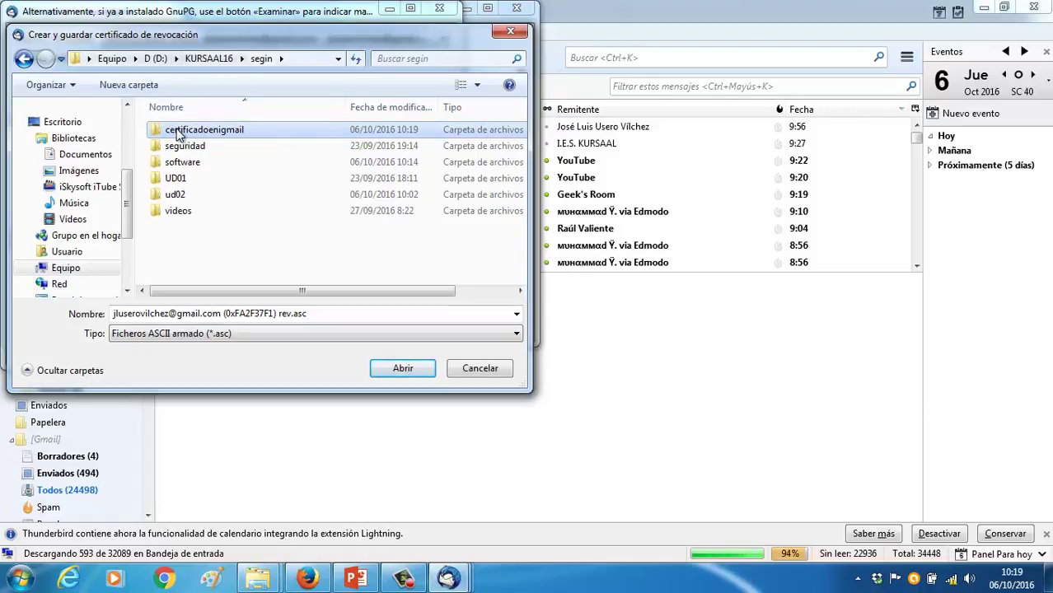
pyautogui.doubleClick(177, 130)
pyautogui.click(402, 368)
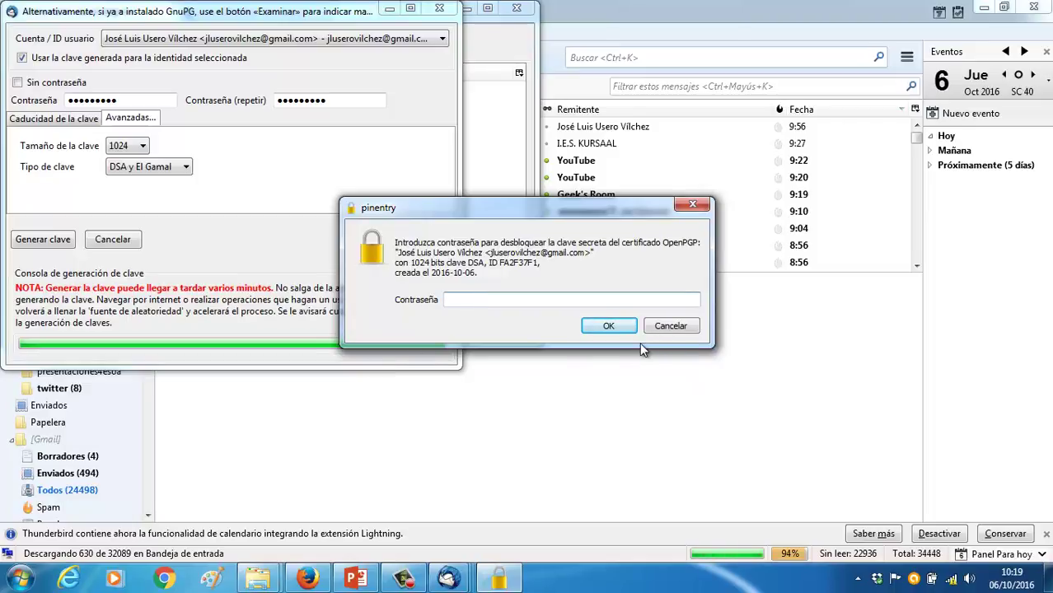
# Unlock the secret key with its passphrase and dismiss the certificate confirmation
pyautogui.write('•••••••')
pyautogui.click(602, 326)
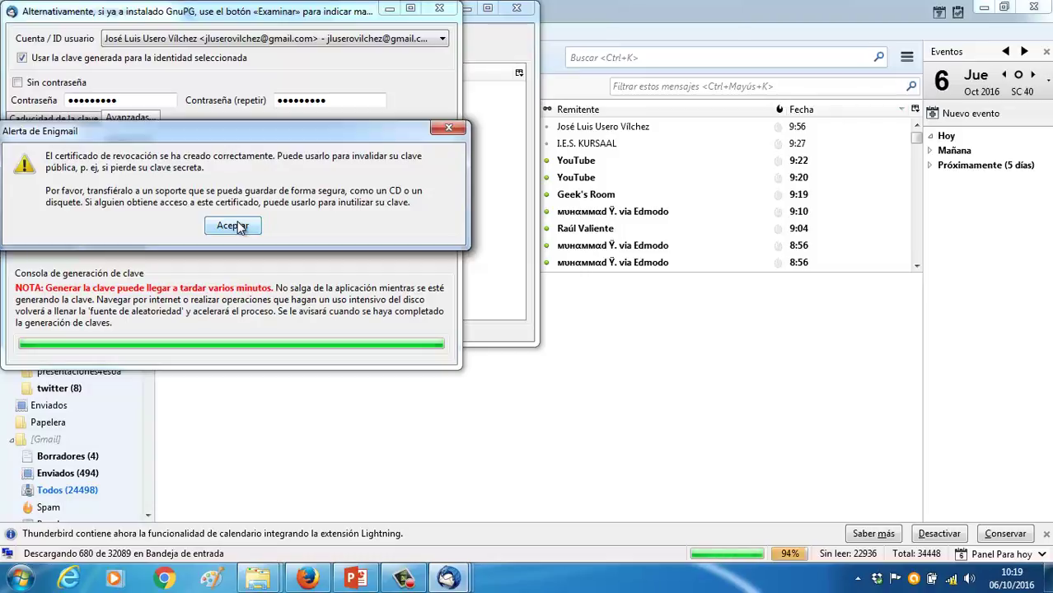
pyautogui.click(232, 226)
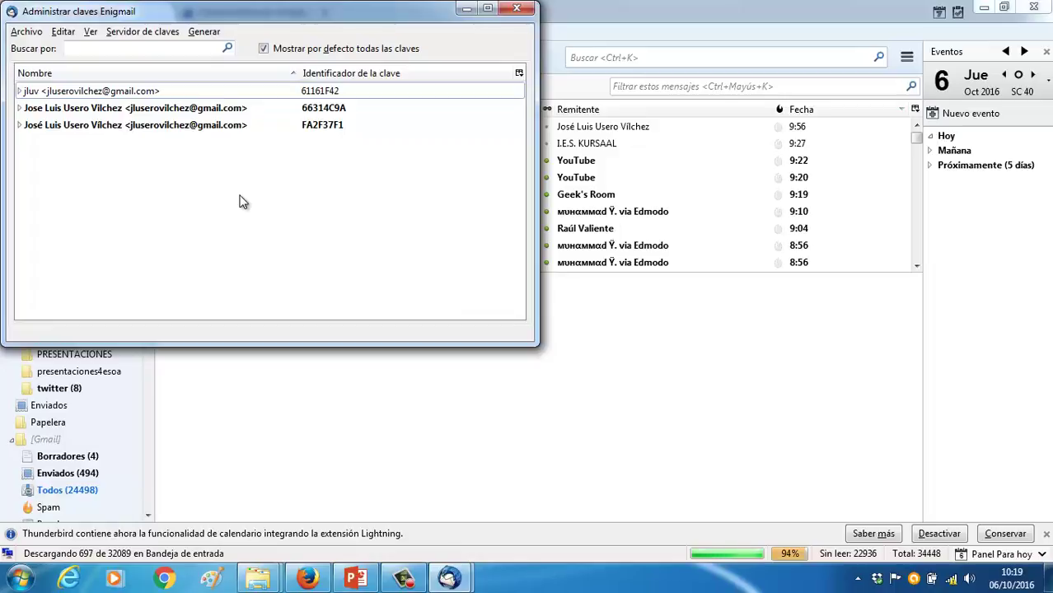
# Select the new FA2F37F1 key and bring up its menu of export, upload and revocation actions
pyautogui.click(225, 126)
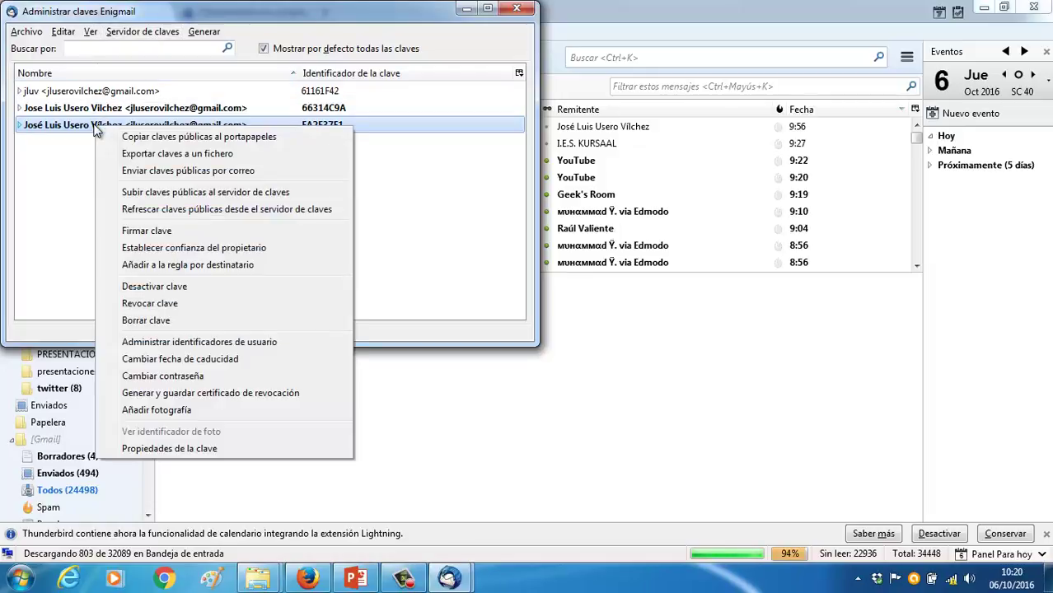
pyautogui.rightClick(95, 131)
# Mail the FA2F37F1 public key to your own address with subject 'Clave pública'
pyautogui.click(144, 171)
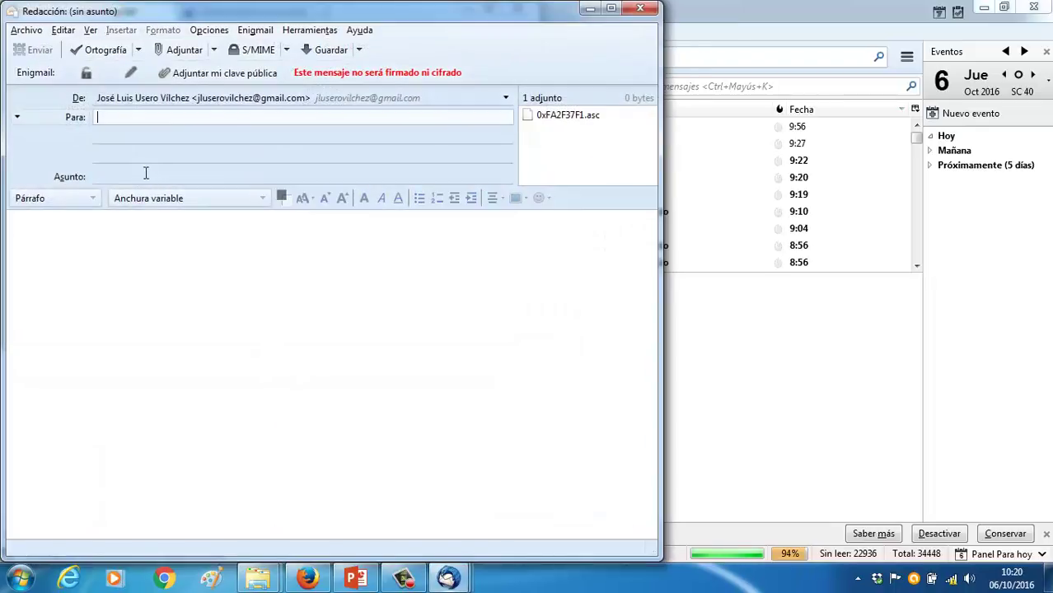
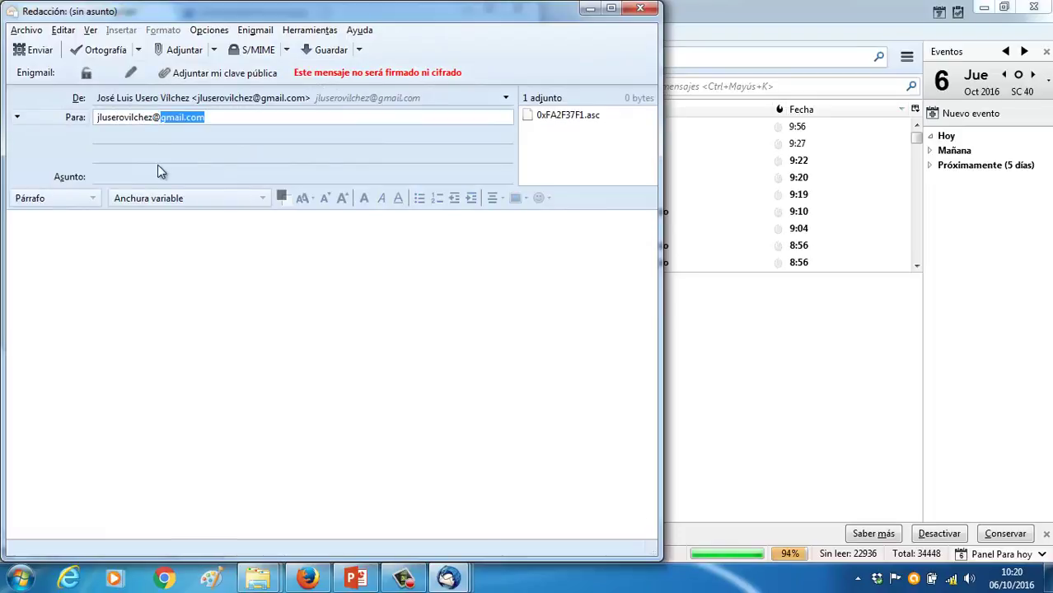
pyautogui.press('Tab')
pyautogui.write('C')
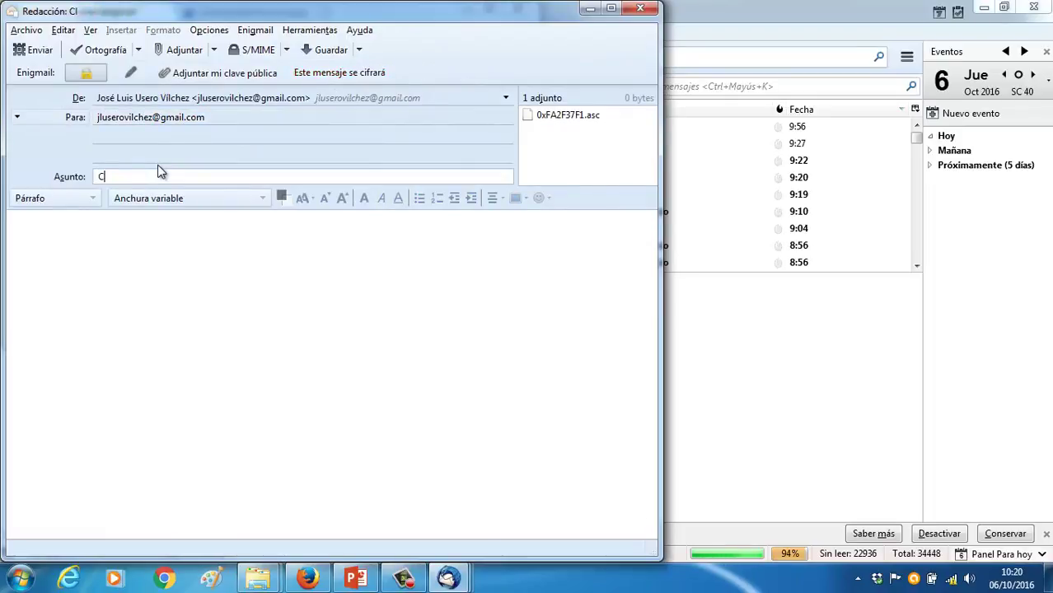
pyautogui.write('lave pública')
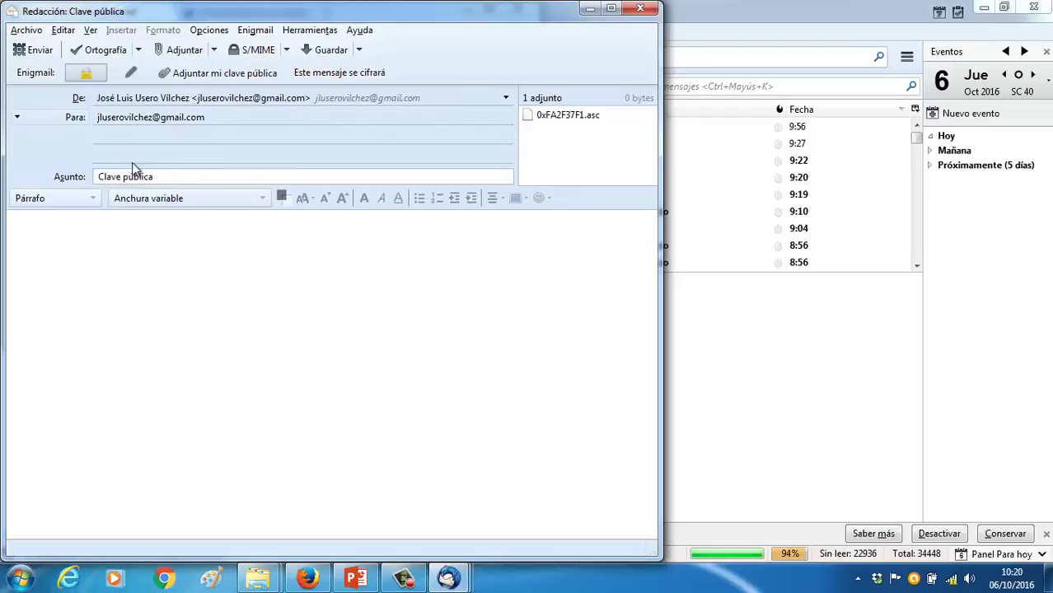
pyautogui.click(38, 55)
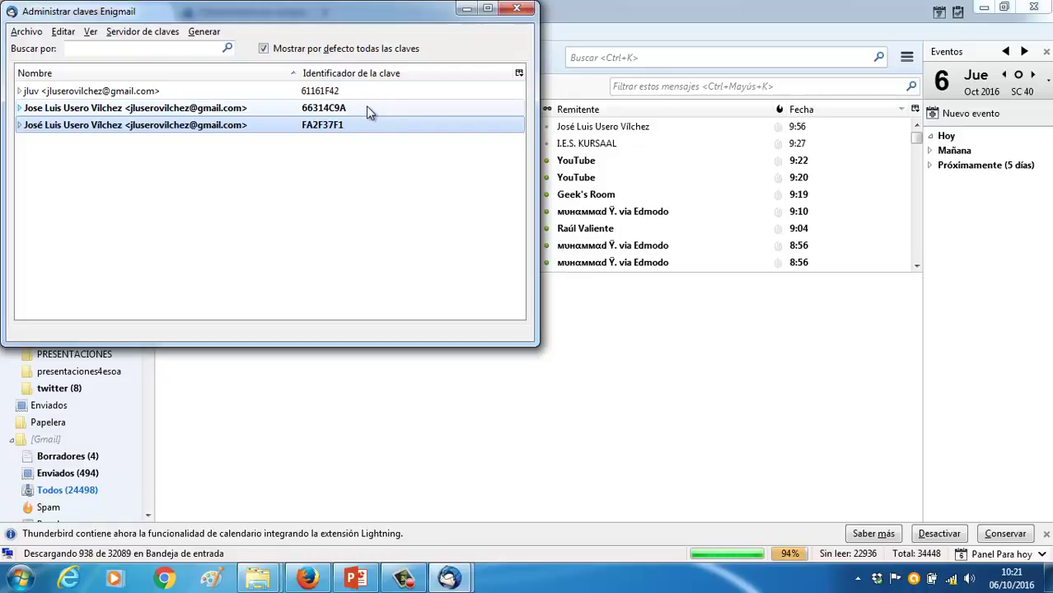
# Set the account's OpenPGP security to find the key by the identity's email address, and save
pyautogui.click(517, 12)
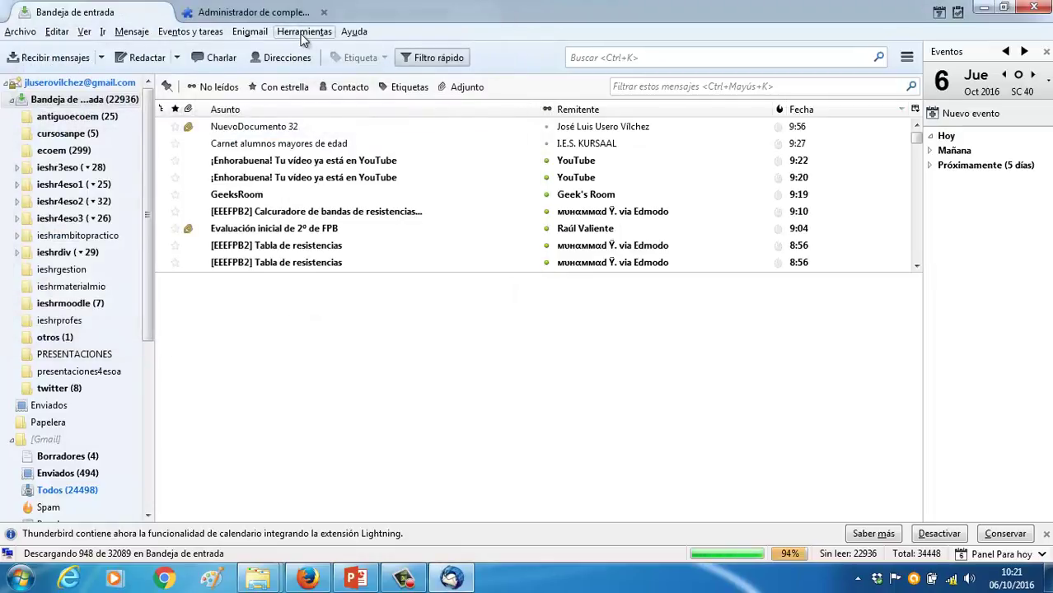
pyautogui.click(303, 35)
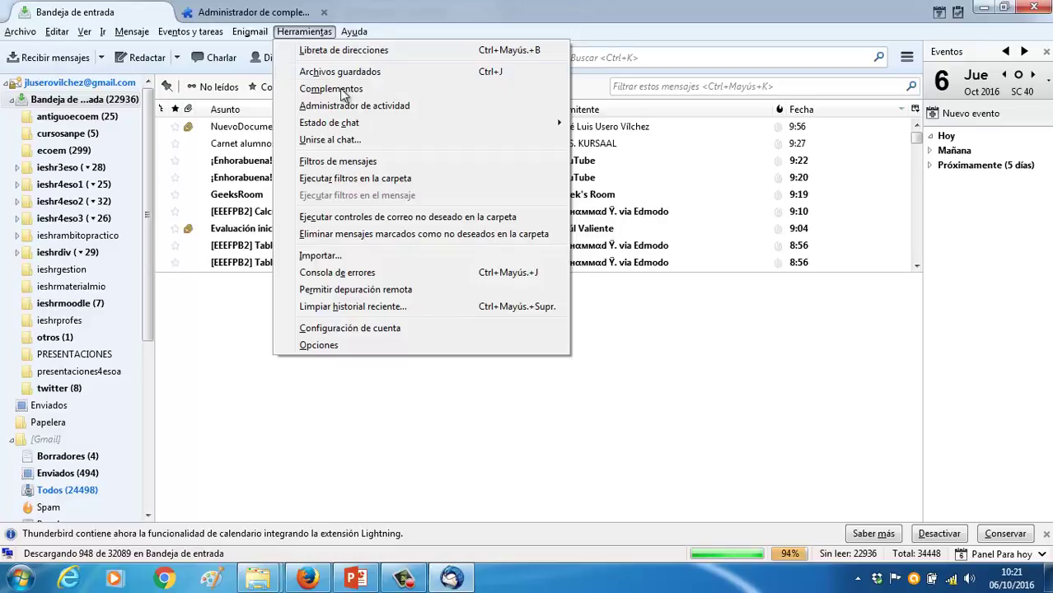
pyautogui.click(353, 328)
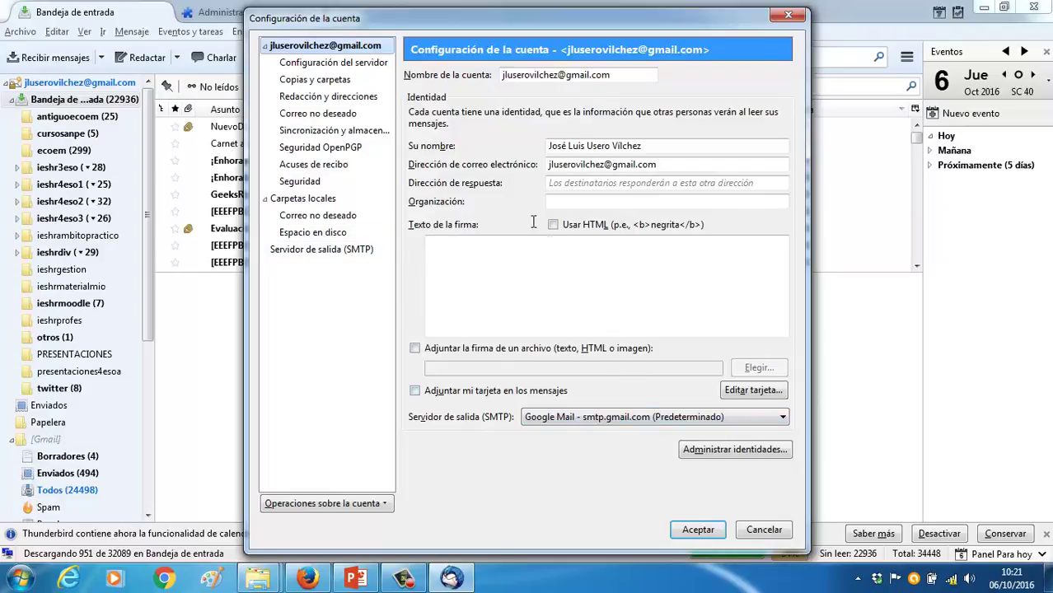
pyautogui.click(338, 148)
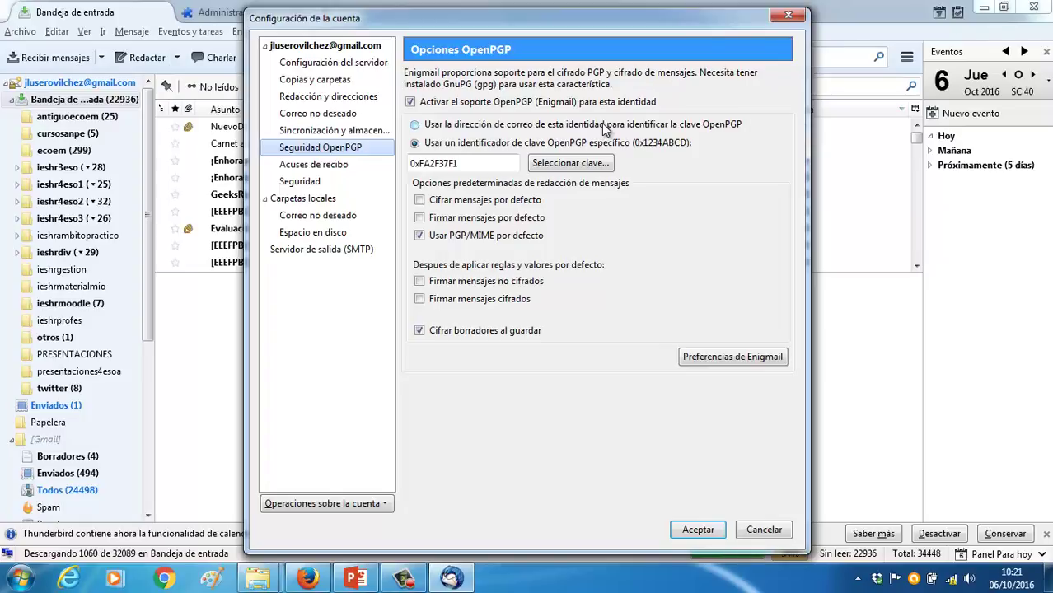
pyautogui.click(605, 125)
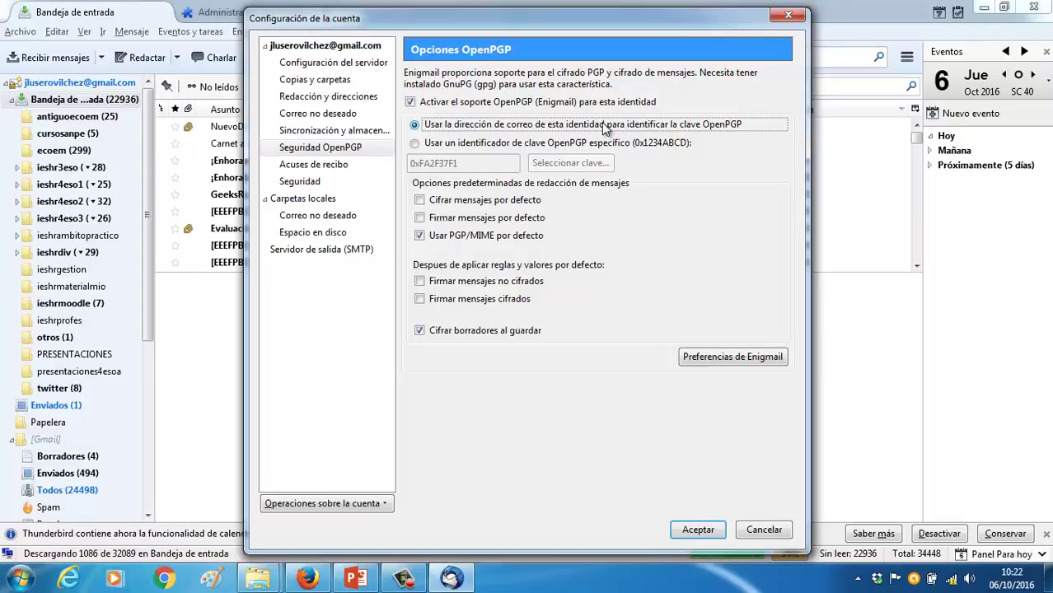
pyautogui.click(696, 529)
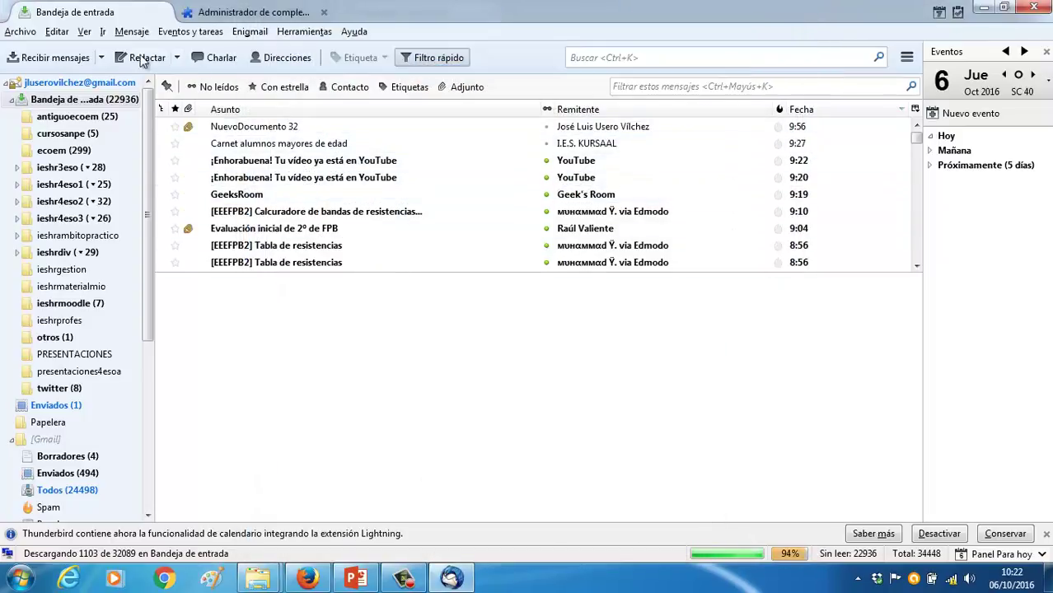
# Fetch mail, open 'Clave pública', decrypt it with the key passphrase, and select the 0xFA2F37F1.asc attachment
pyautogui.click(52, 57)
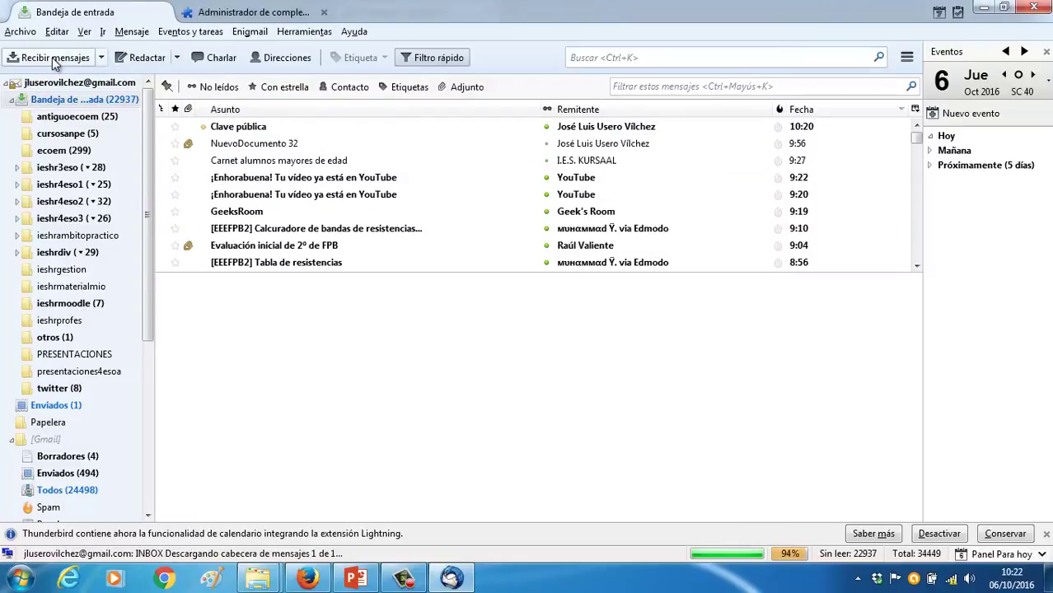
pyautogui.click(244, 132)
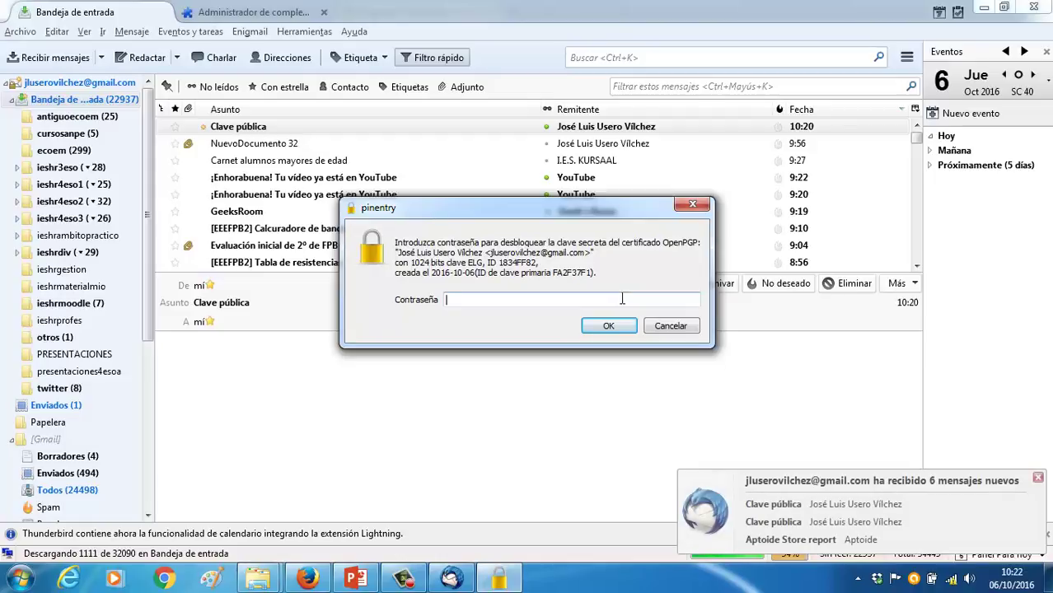
pyautogui.write('xxxxxxxxx')
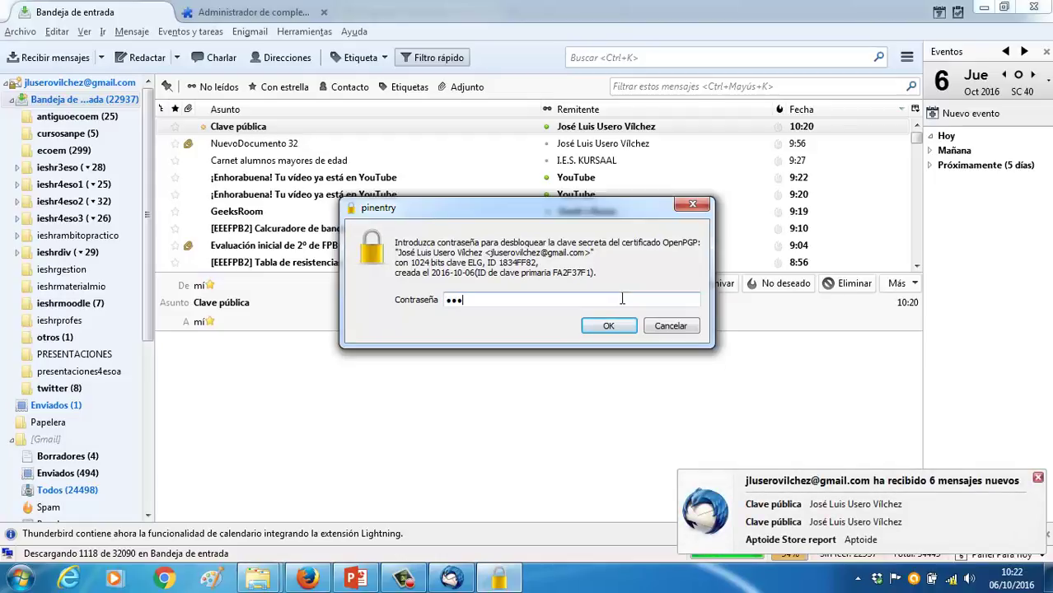
pyautogui.press('Return')
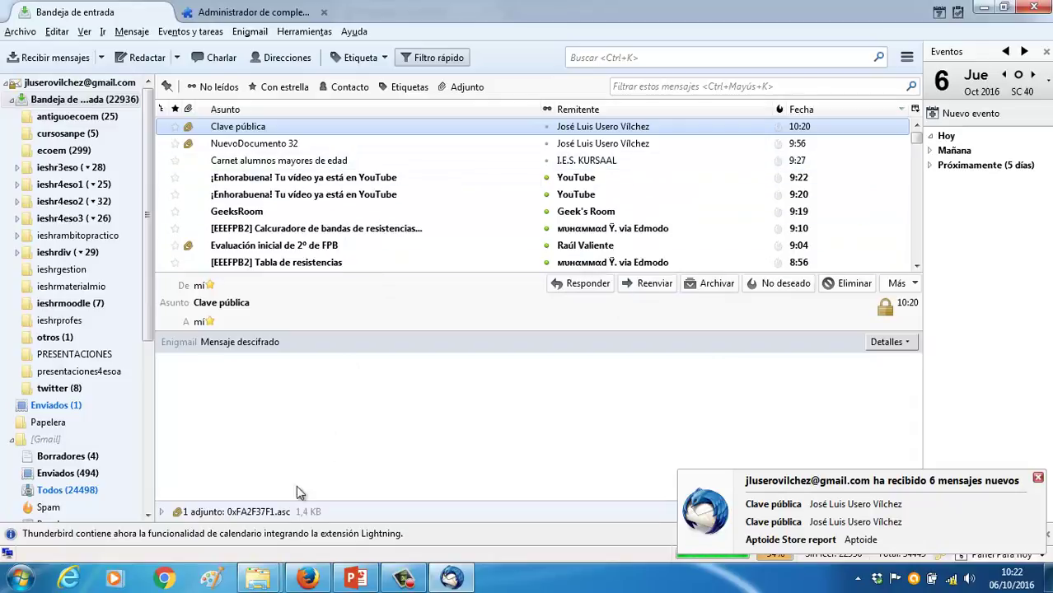
pyautogui.click(269, 513)
# Import the OpenPGP key from the 0xFA2F37F1.asc attachment, then start a new message
pyautogui.rightClick(269, 512)
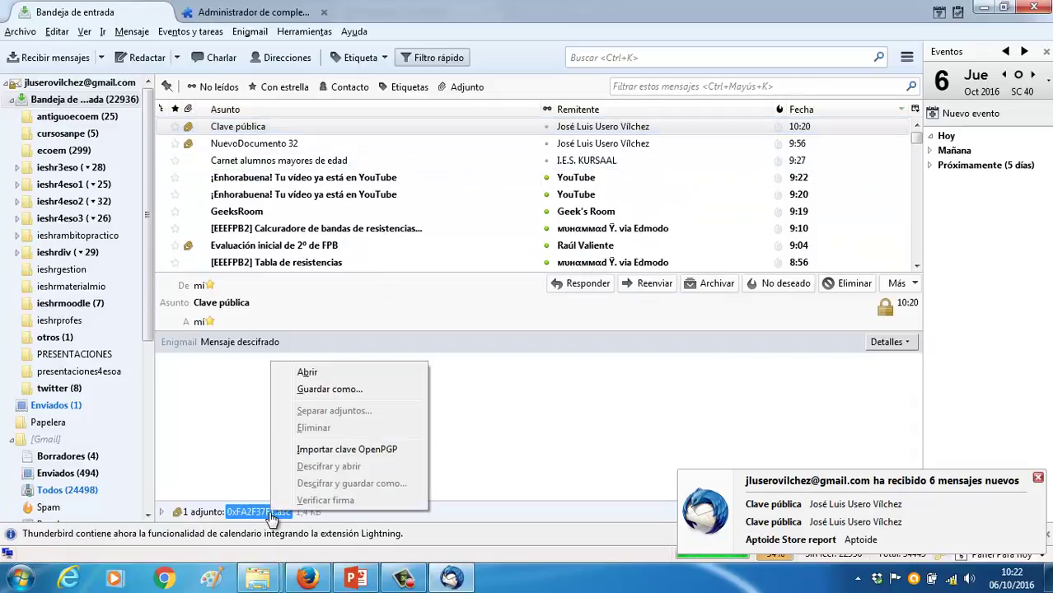
pyautogui.click(337, 451)
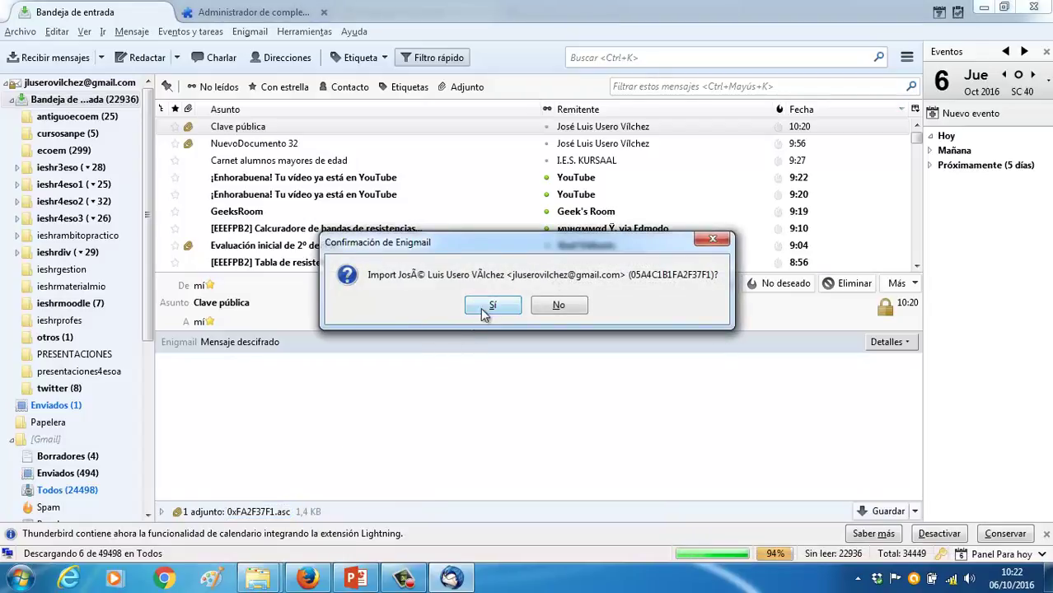
pyautogui.click(490, 306)
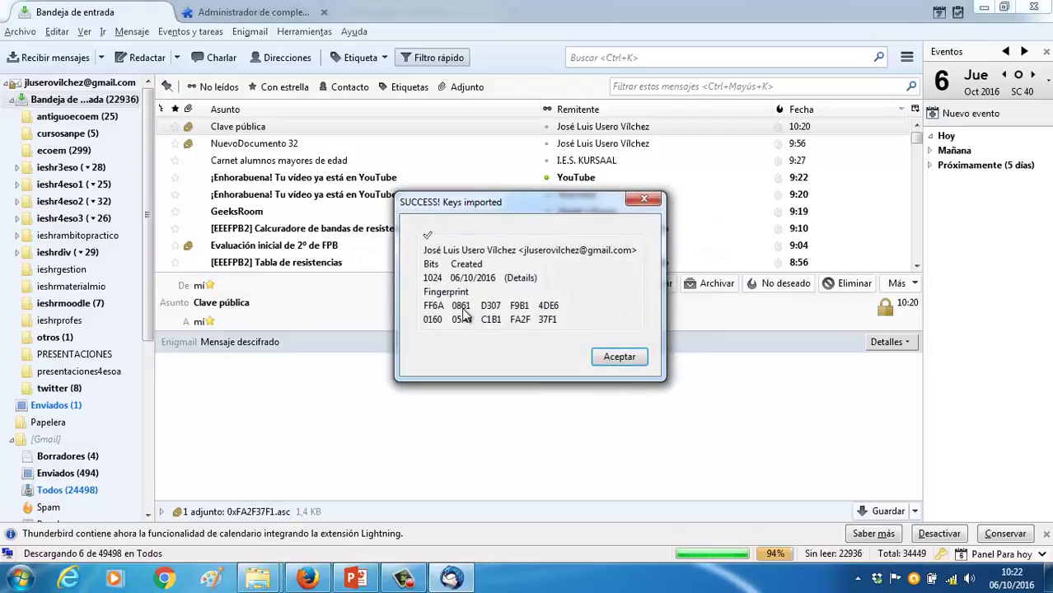
pyautogui.click(616, 358)
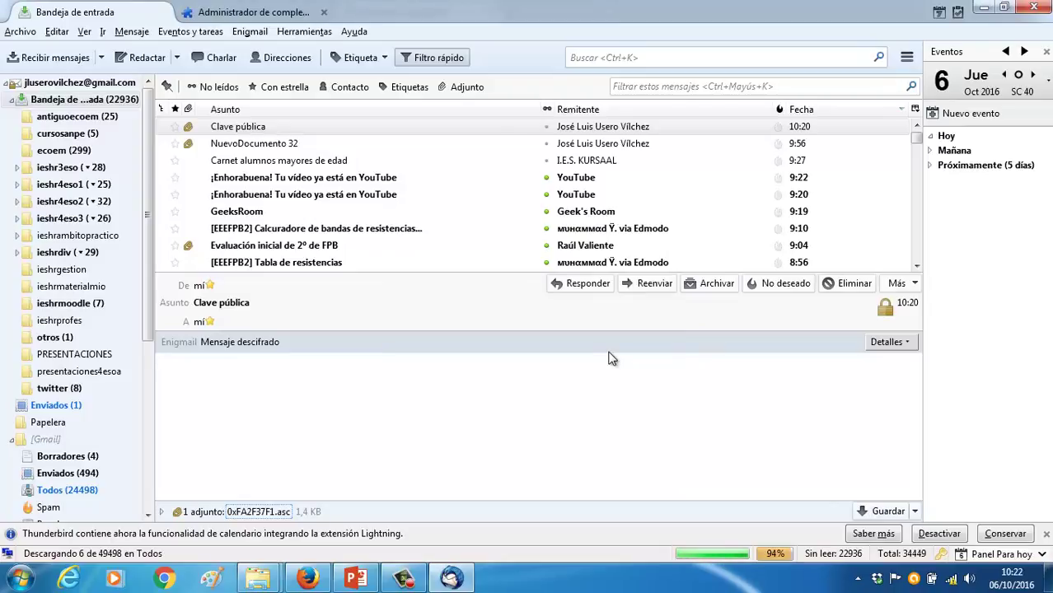
pyautogui.click(125, 64)
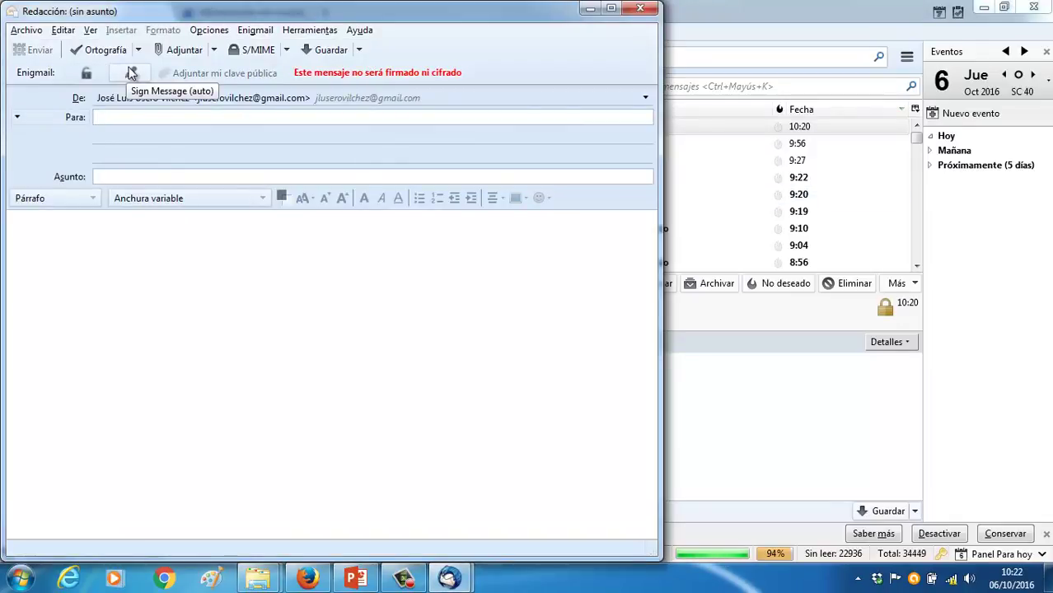
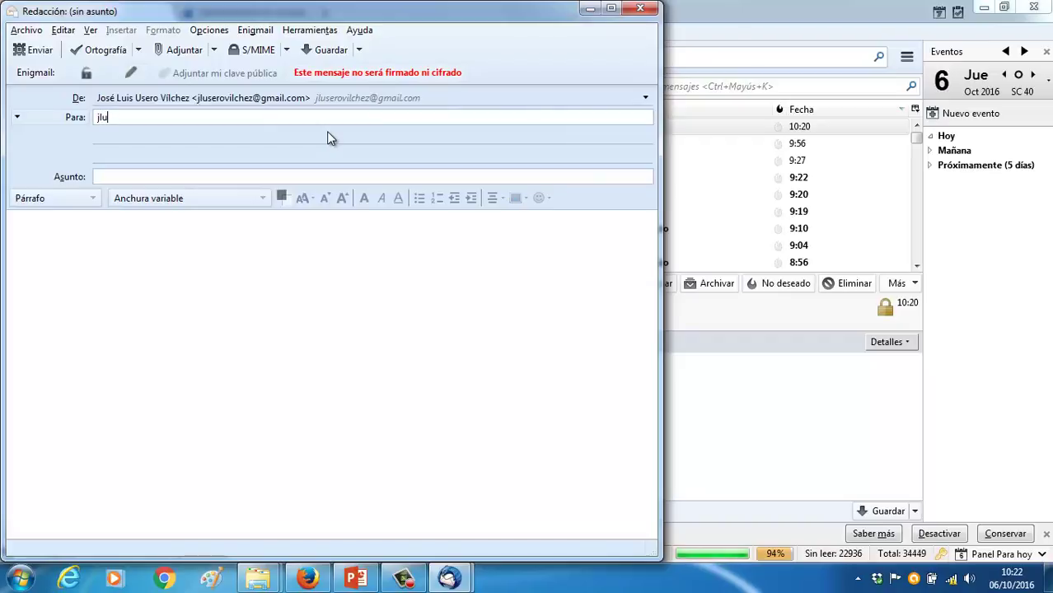
# Send yourself an encrypted message, subject 'Mensaje cifrado', body 'Éste es un mensaje cifrado.'
pyautogui.click(236, 177)
pyautogui.write('Mensaje cifrado')
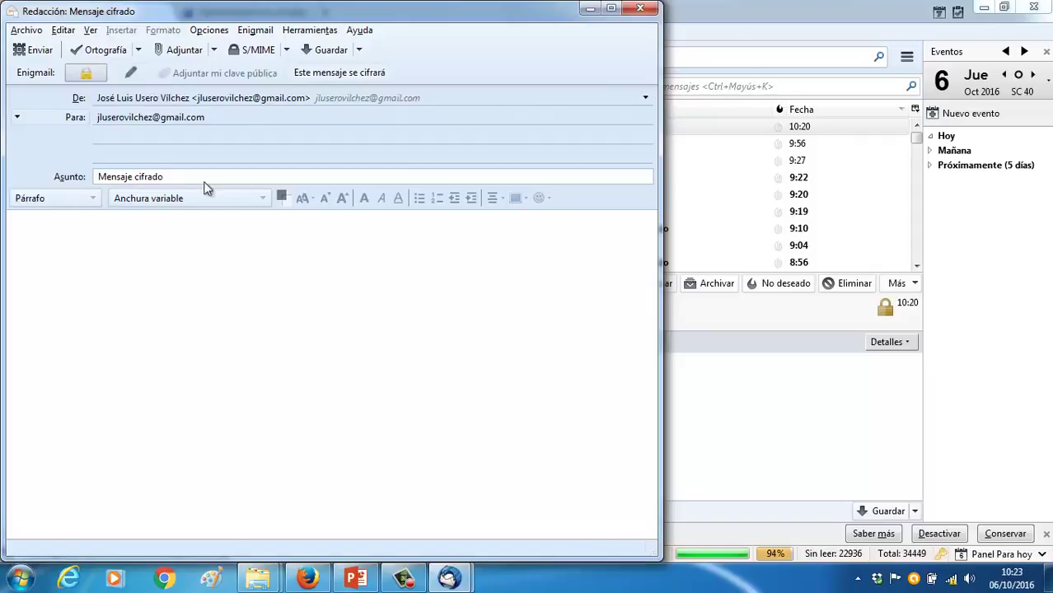
pyautogui.click(177, 241)
pyautogui.write('Este')
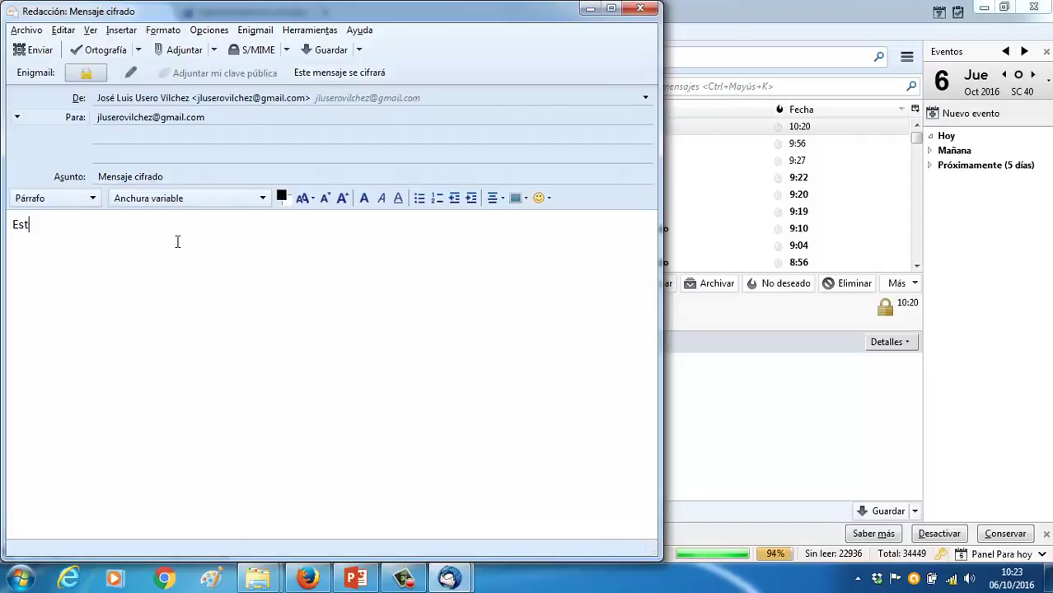
pyautogui.press('BackSpace')
pyautogui.press('BackSpace')
pyautogui.press('BackSpace')
pyautogui.press('BackSpace')
pyautogui.write('Éste es un mensaje cifrado.')
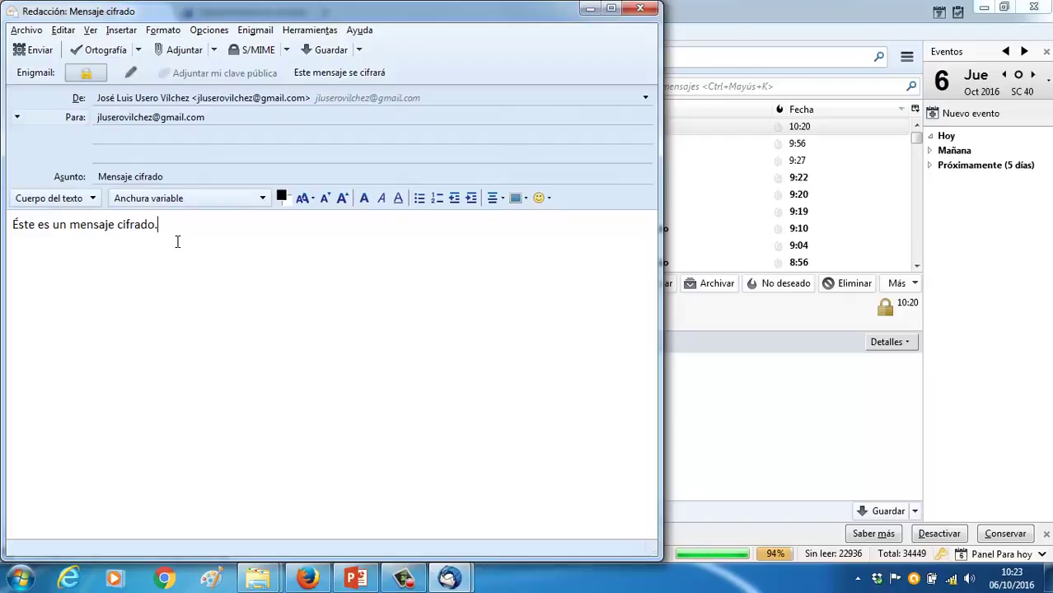
pyautogui.click(31, 50)
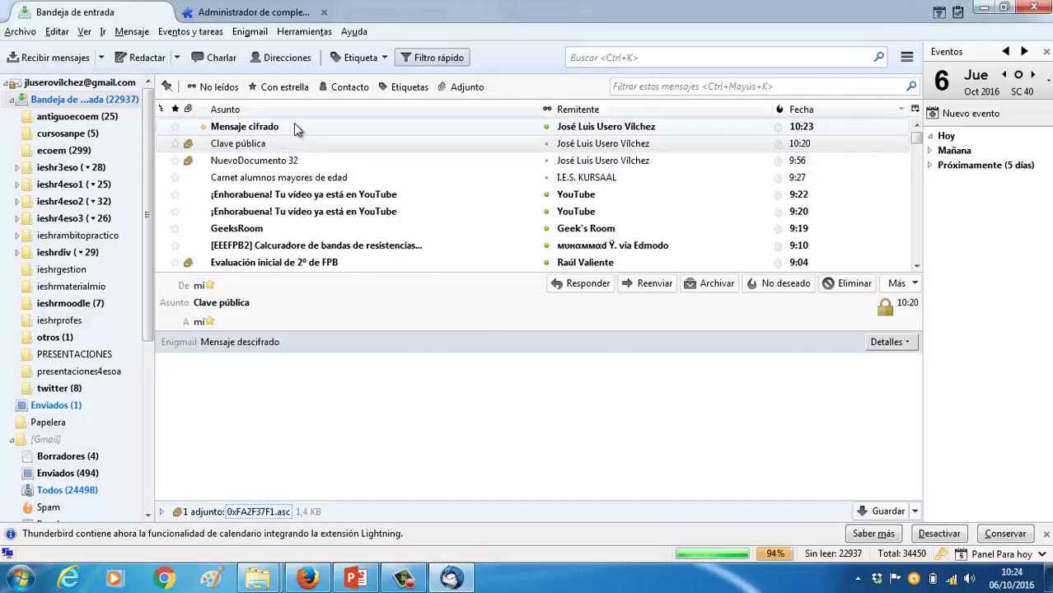
pyautogui.click(294, 125)
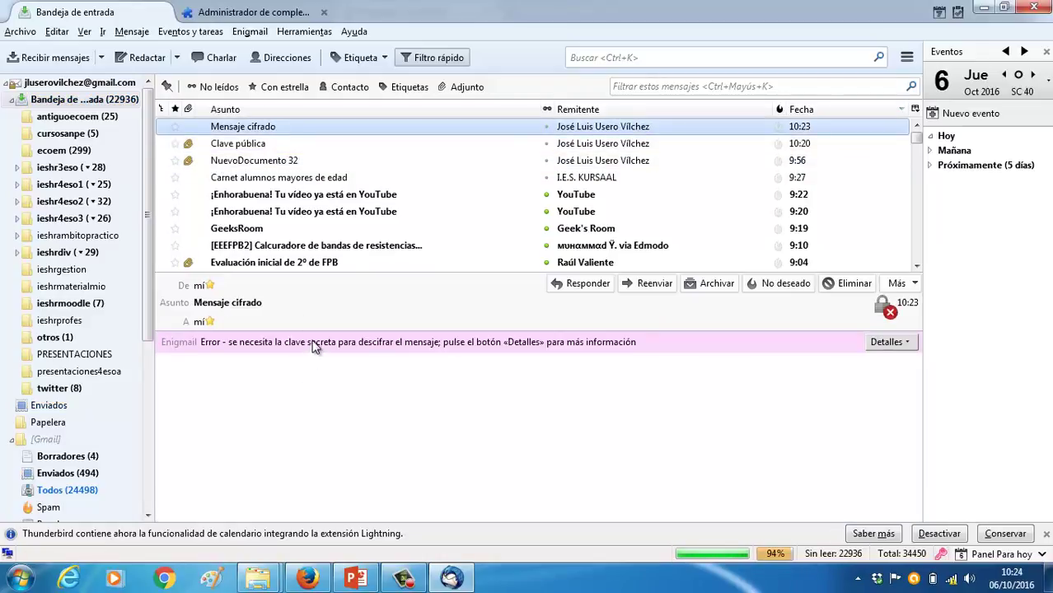
pyautogui.click(888, 342)
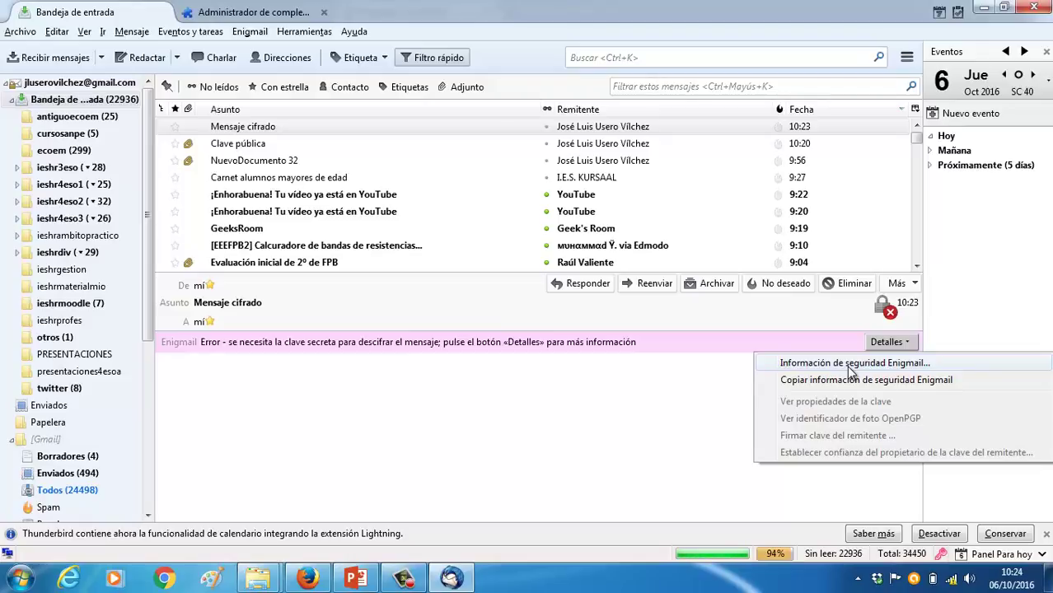
pyautogui.click(851, 364)
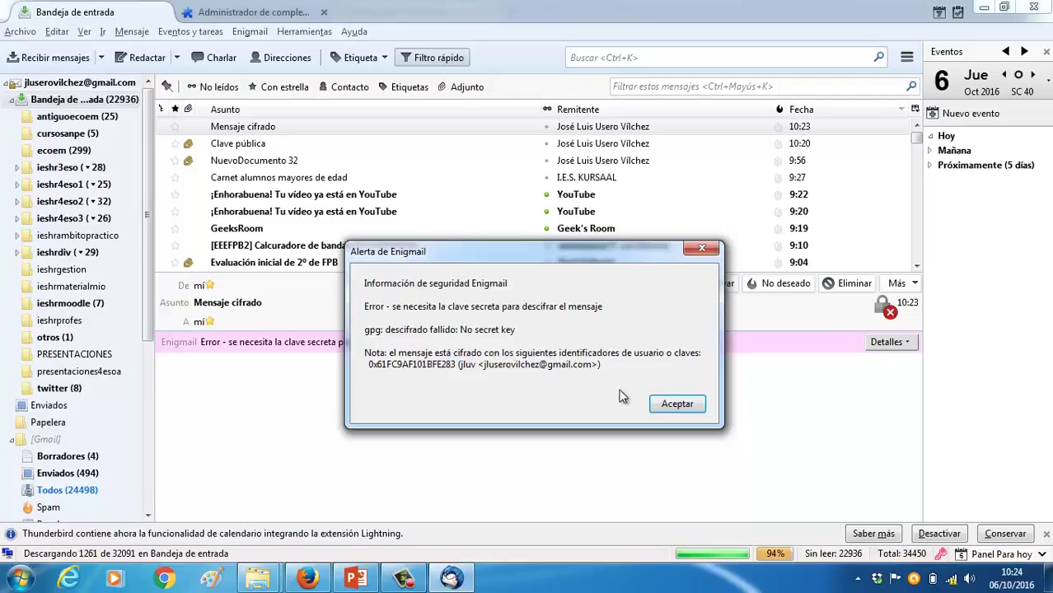
pyautogui.click(676, 403)
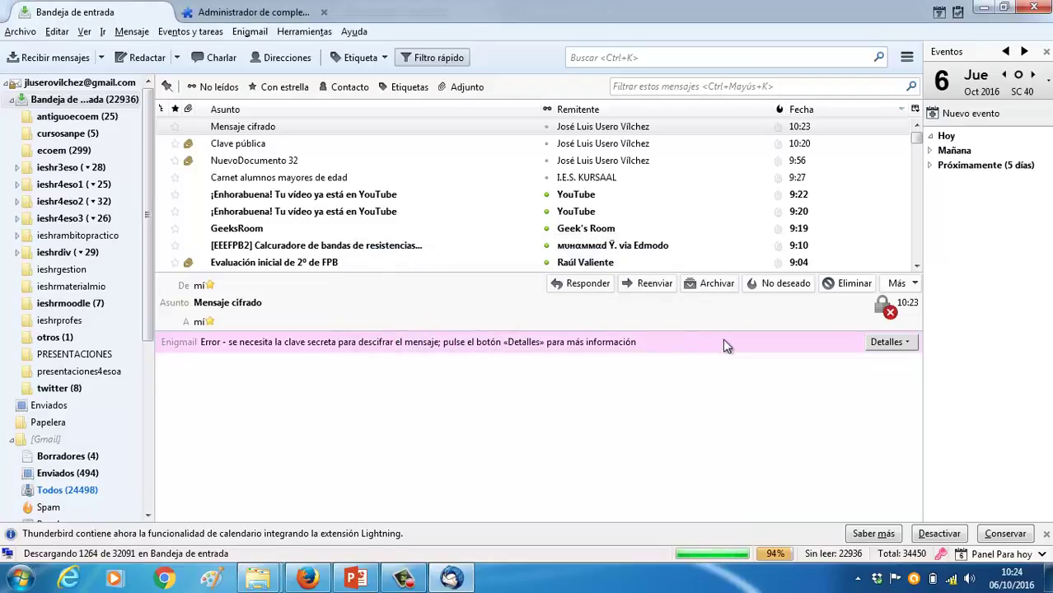
pyautogui.click(883, 308)
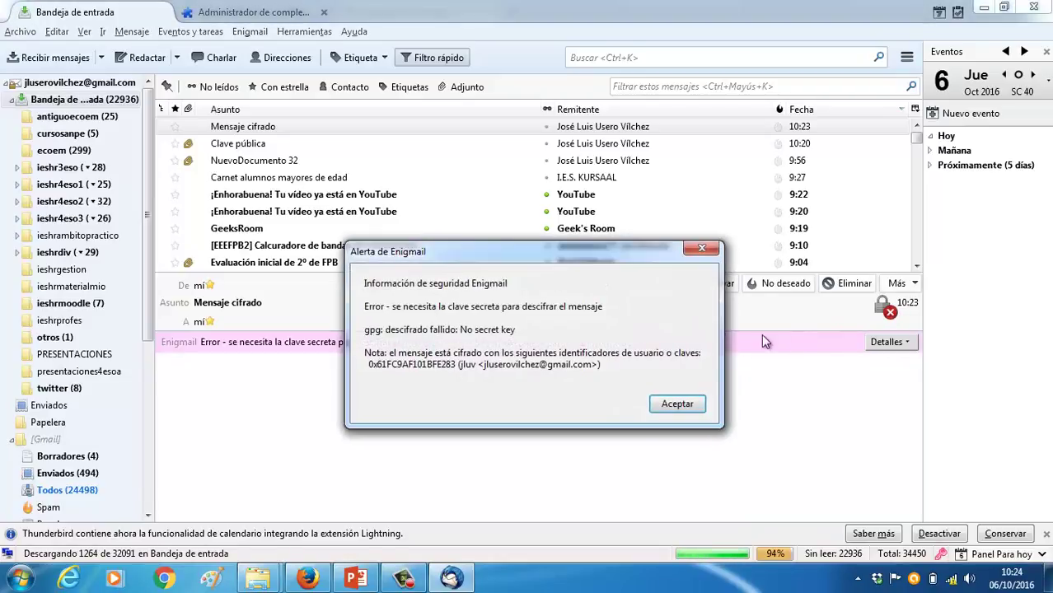
pyautogui.click(676, 403)
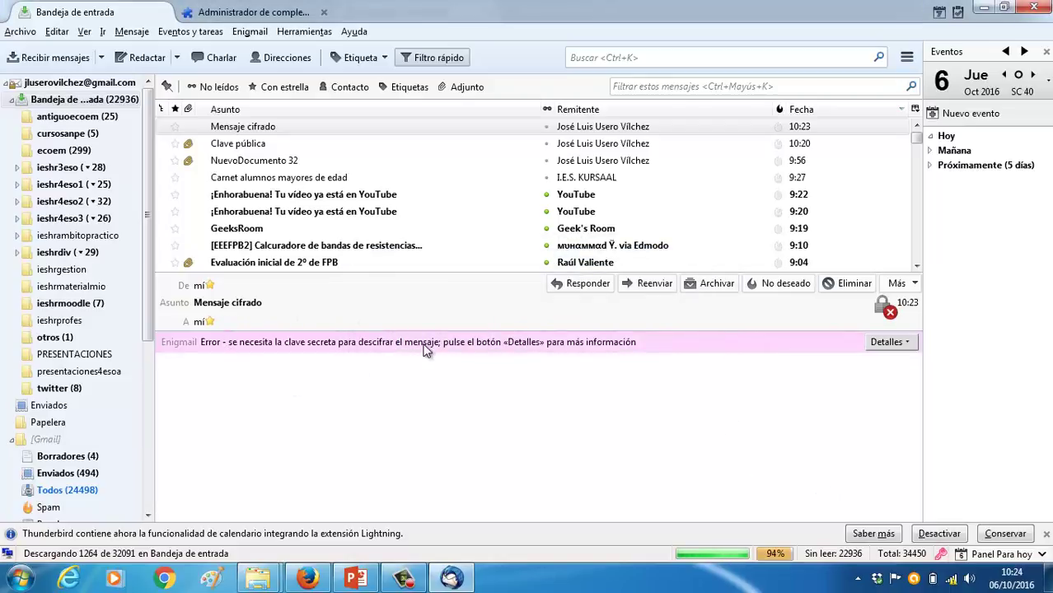
pyautogui.click(908, 344)
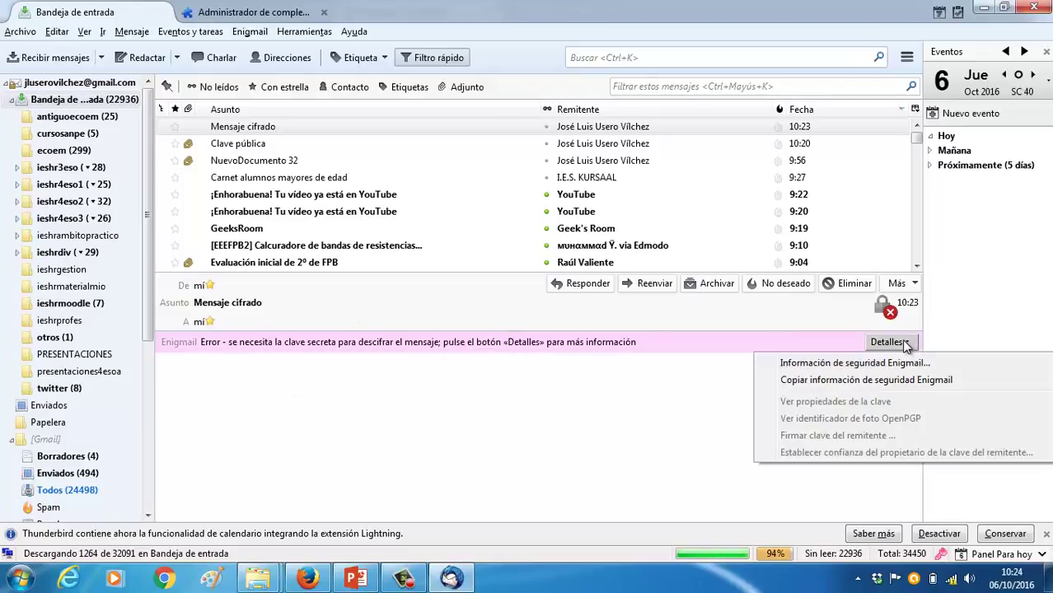
pyautogui.click(856, 380)
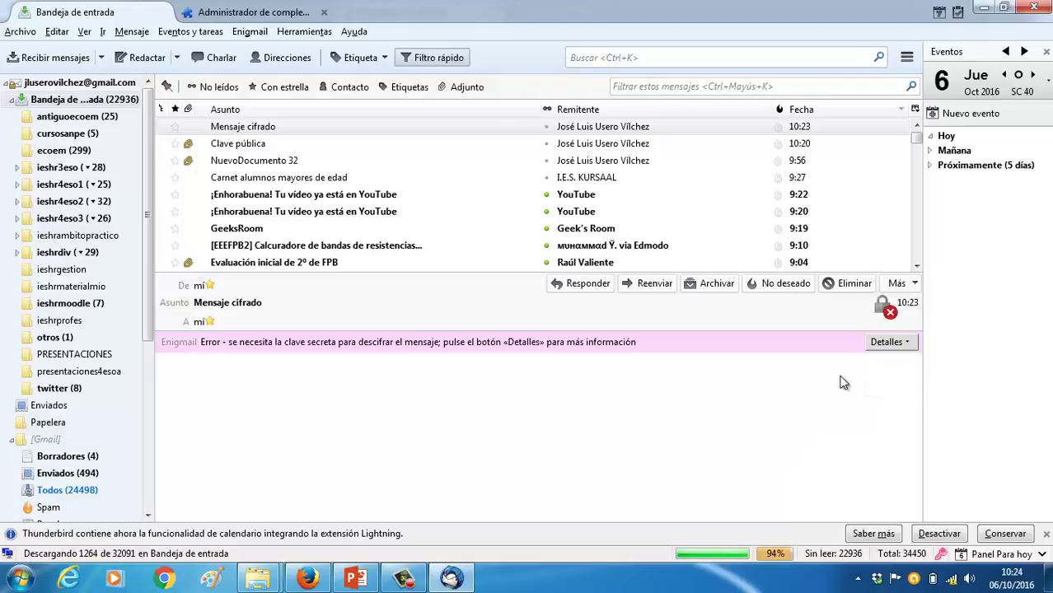
pyautogui.click(893, 343)
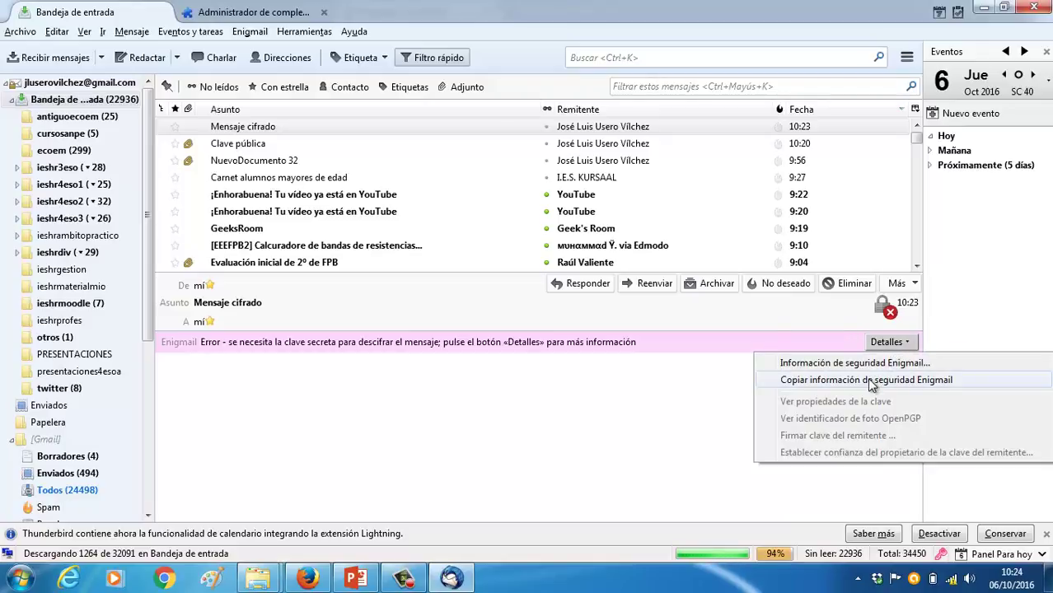
pyautogui.click(869, 380)
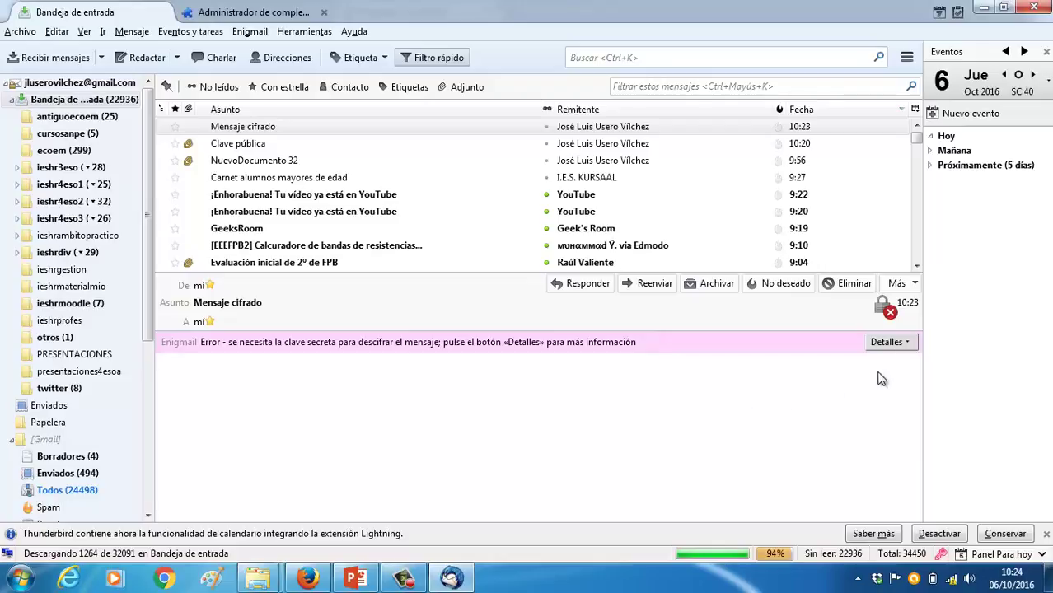
pyautogui.click(896, 344)
pyautogui.click(849, 363)
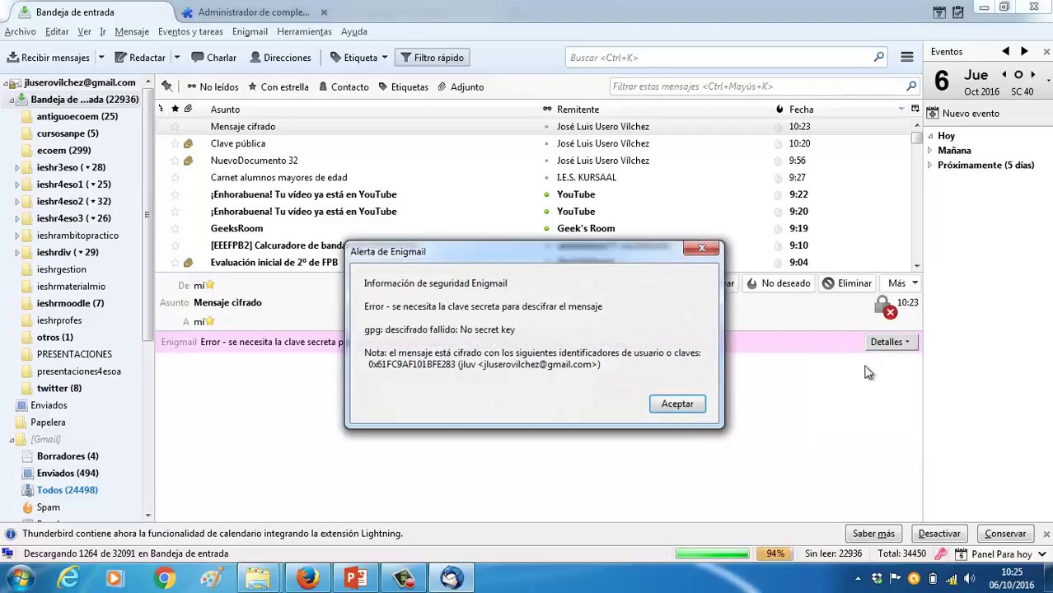
pyautogui.moveTo(565, 253); pyautogui.dragTo(605, 259)
pyautogui.click(715, 412)
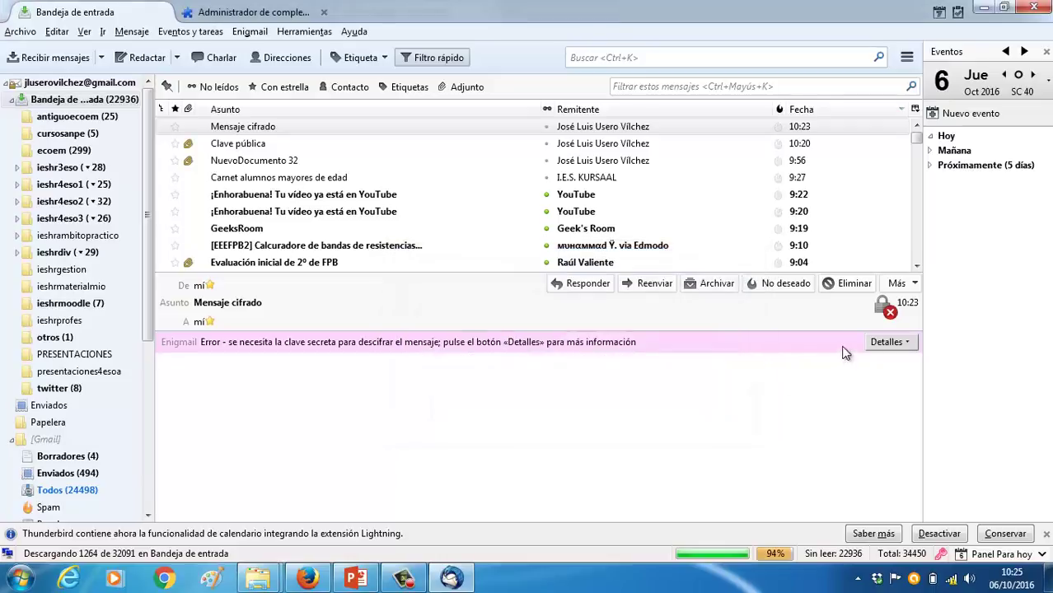
pyautogui.click(882, 344)
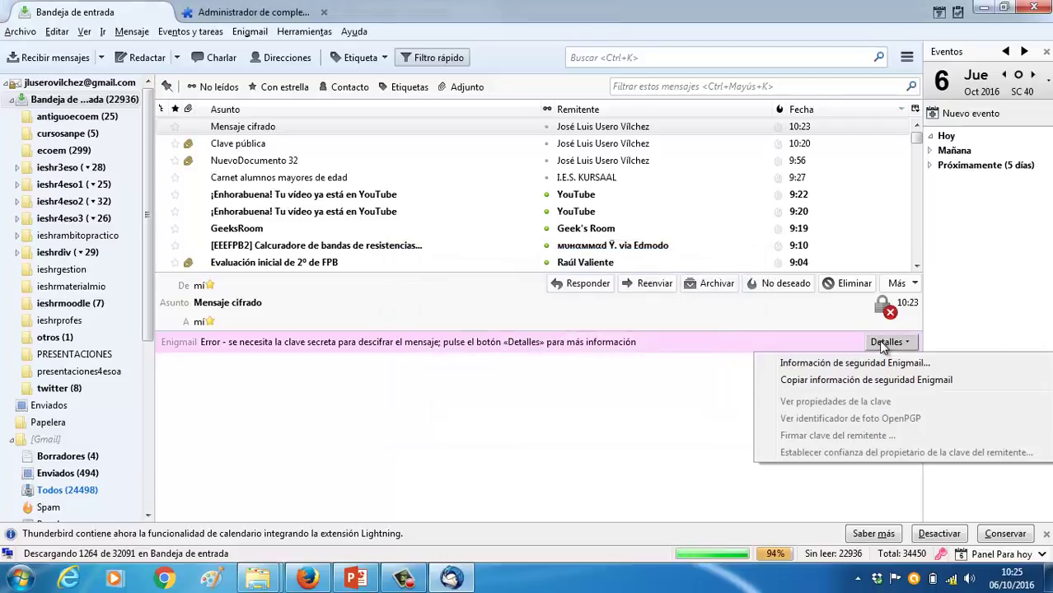
pyautogui.click(869, 380)
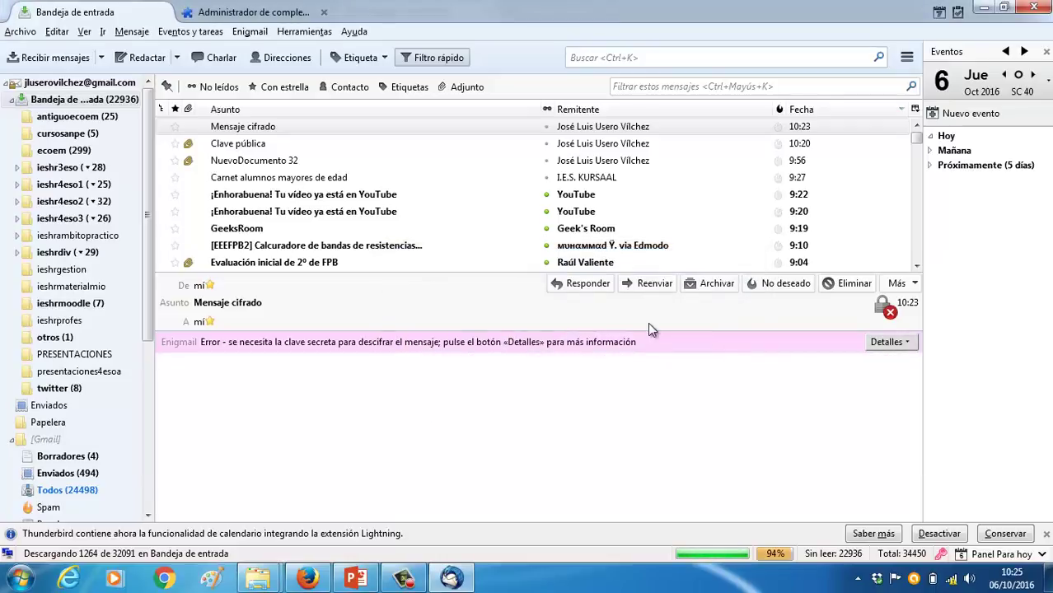
# Open the Clave pública message and try opening its .asc key attachment, then cancel
pyautogui.click(453, 146)
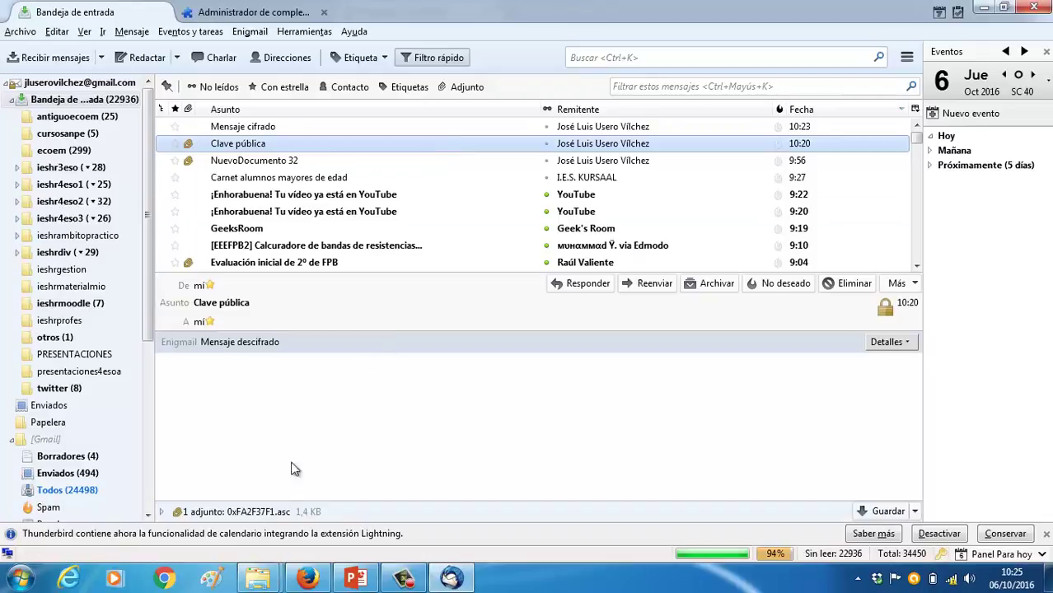
pyautogui.click(280, 512)
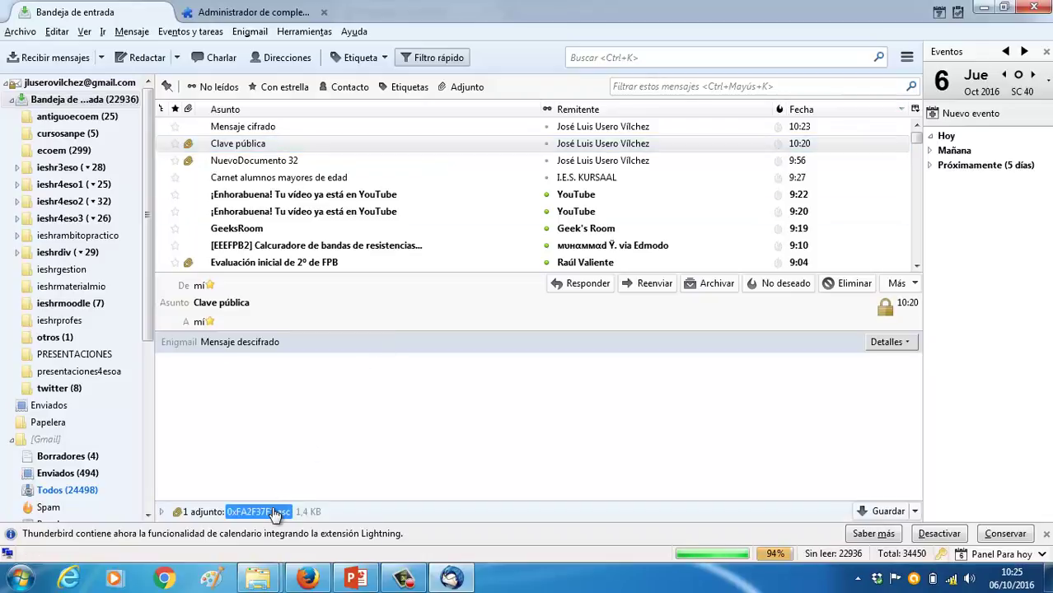
pyautogui.doubleClick(276, 512)
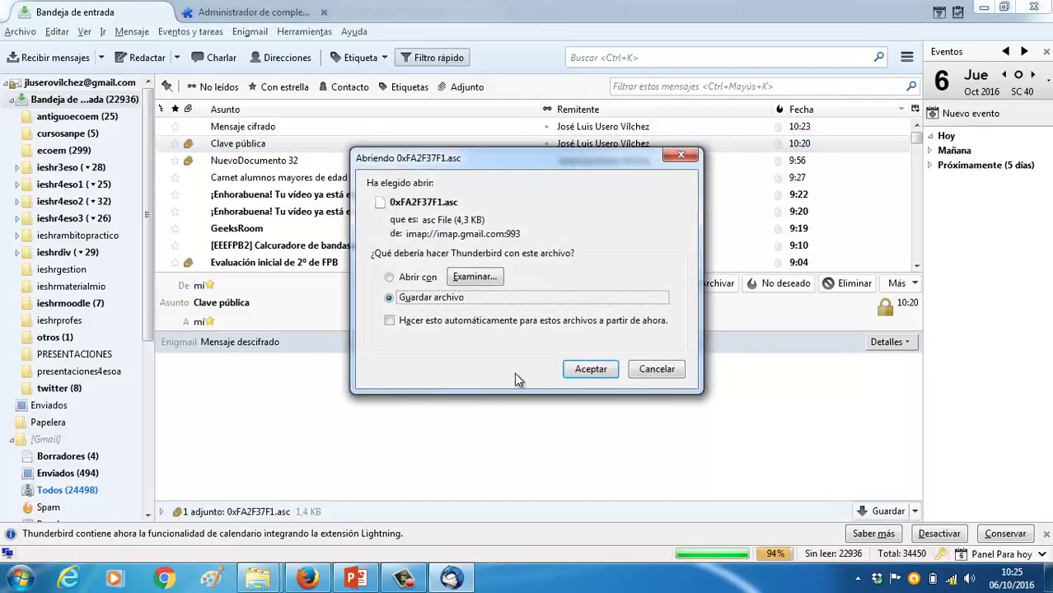
pyautogui.click(667, 370)
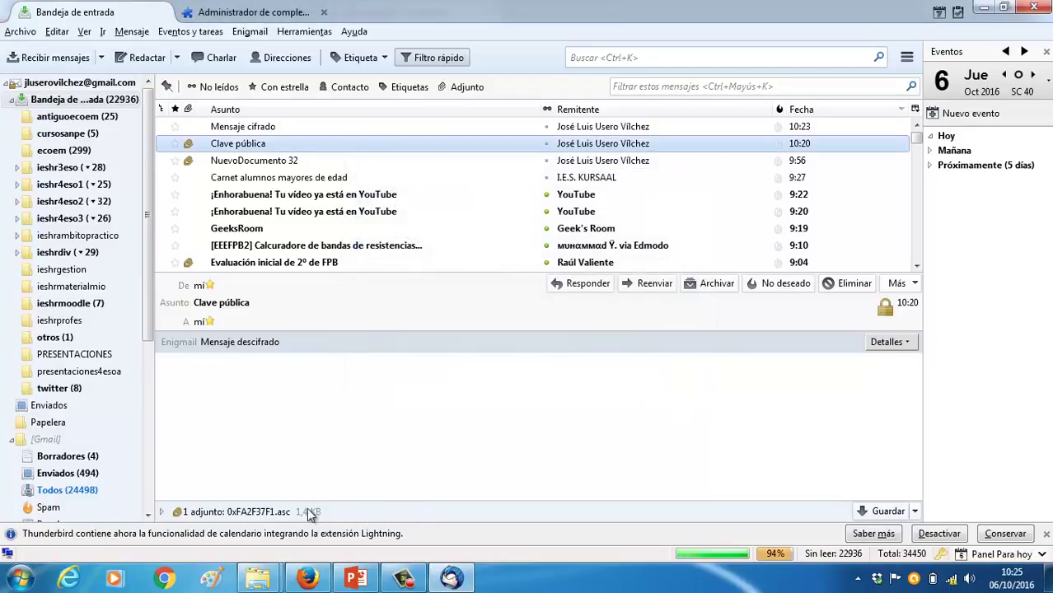
# Import the OpenPGP key from the .asc attachment, confirming and acknowledging the success notice
pyautogui.rightClick(278, 511)
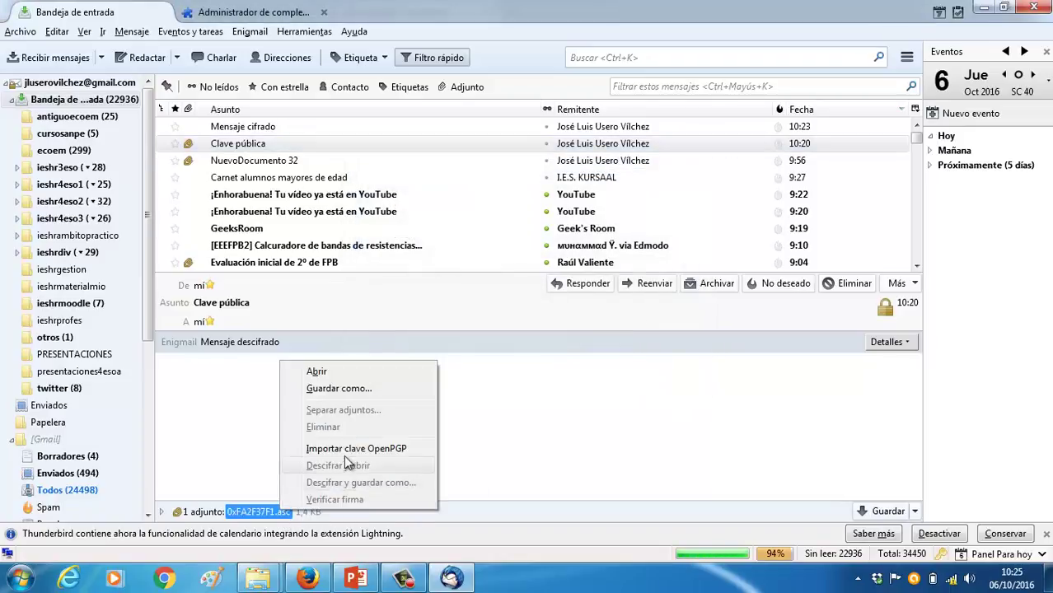
pyautogui.click(349, 450)
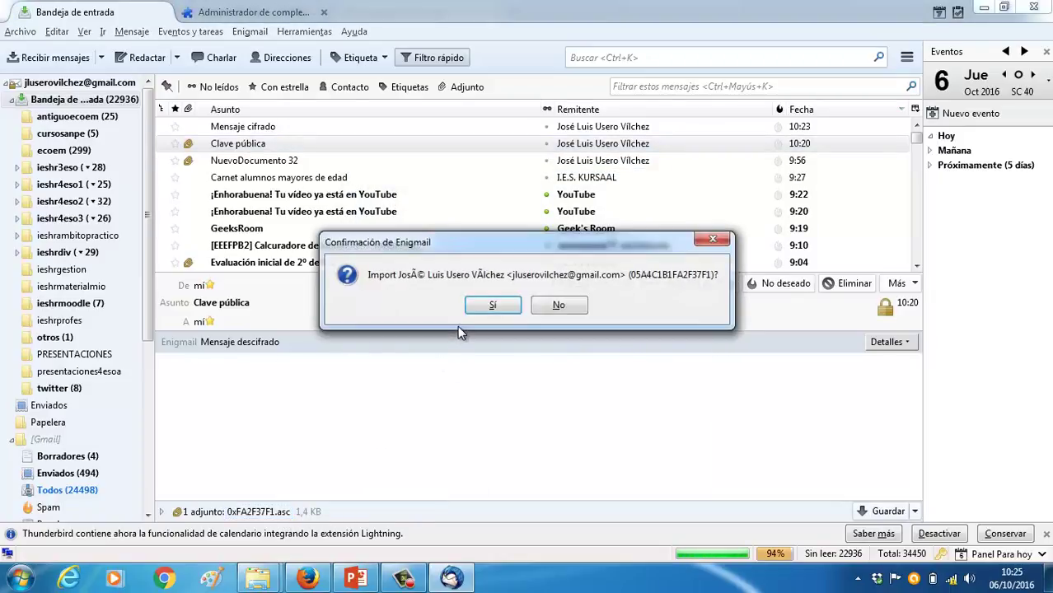
pyautogui.click(509, 306)
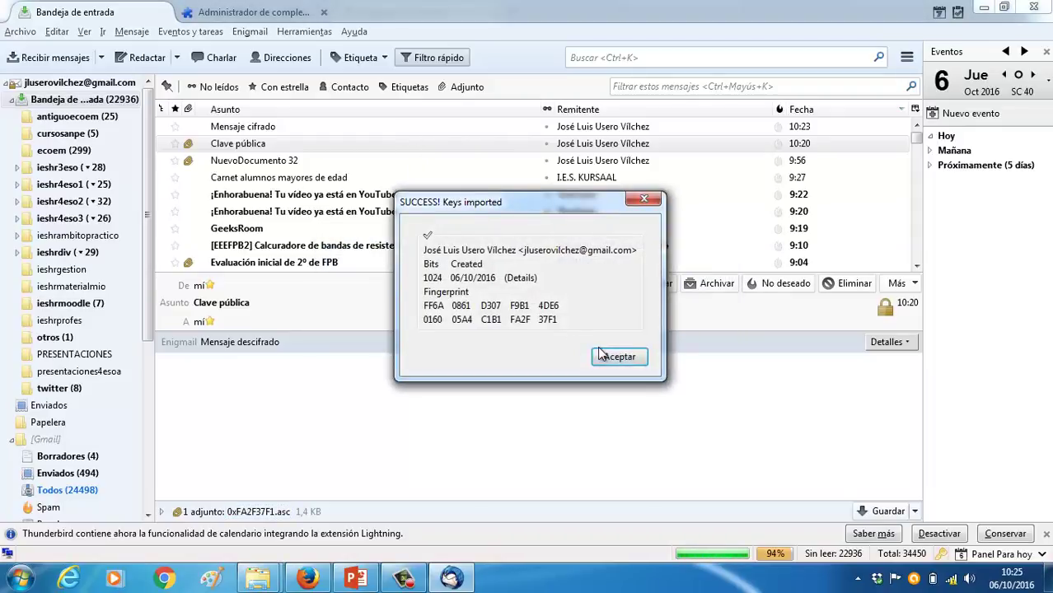
pyautogui.click(598, 352)
# Toggle Mensaje cifrado's read status back and forth and reopen it
pyautogui.click(547, 127)
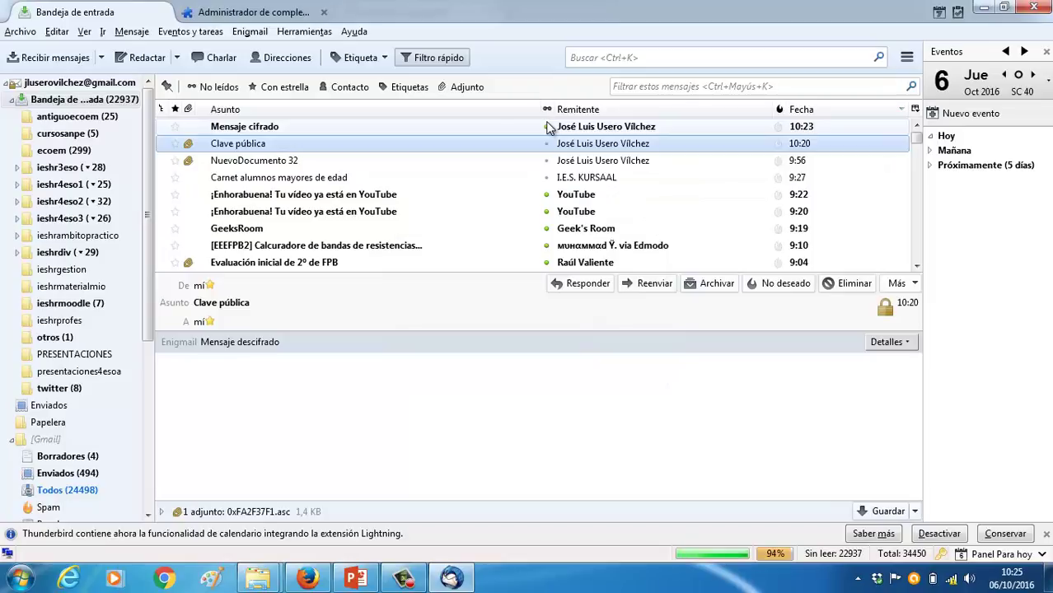
pyautogui.click(547, 127)
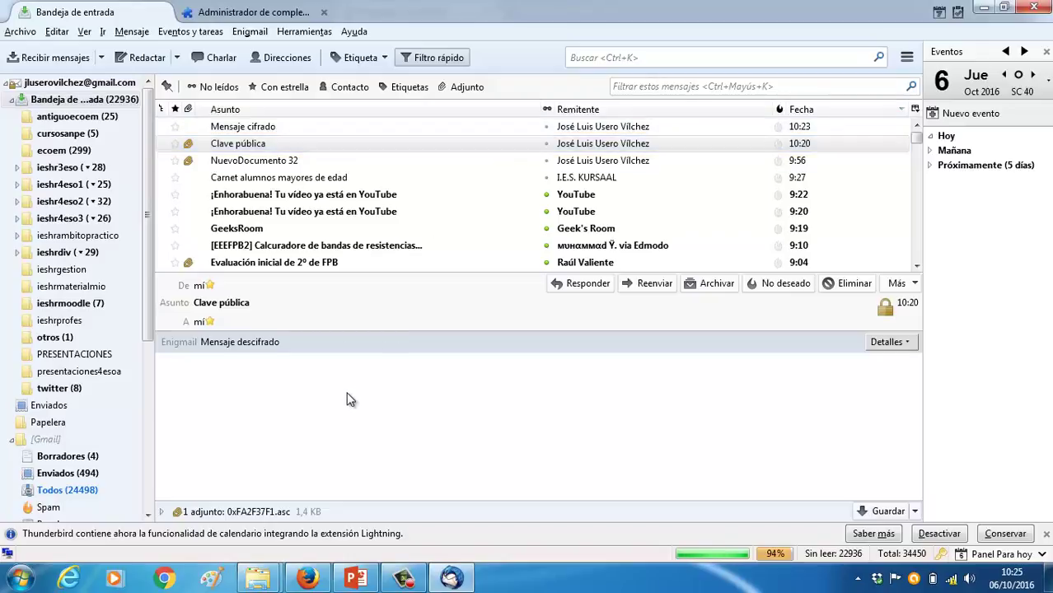
pyautogui.click(257, 129)
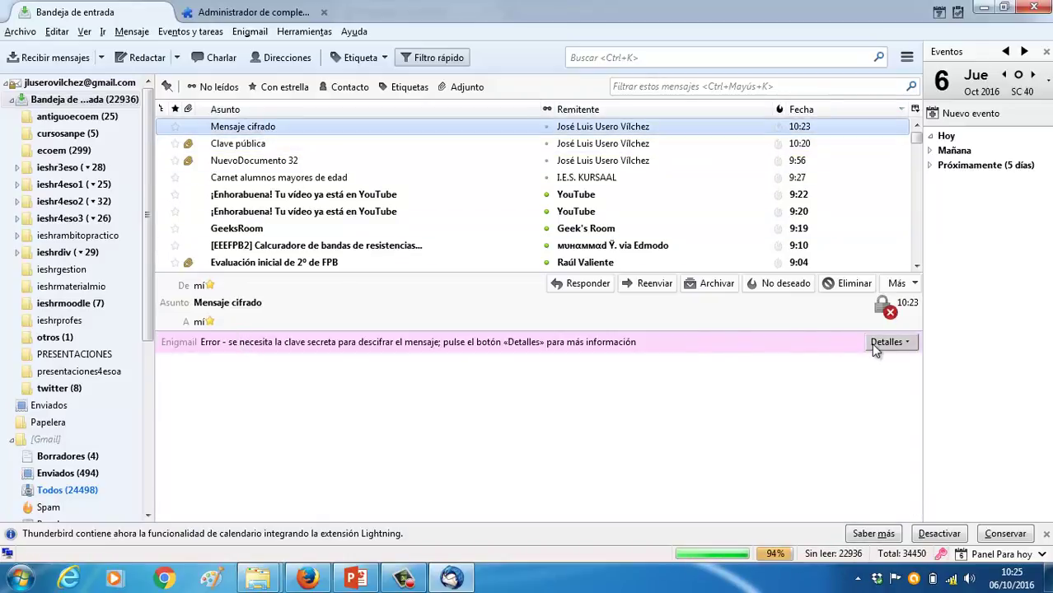
# Compose a message to your own address, subject 'Mensaje cifrado 2', body 'Mensaje cifradillo 2'
pyautogui.click(135, 59)
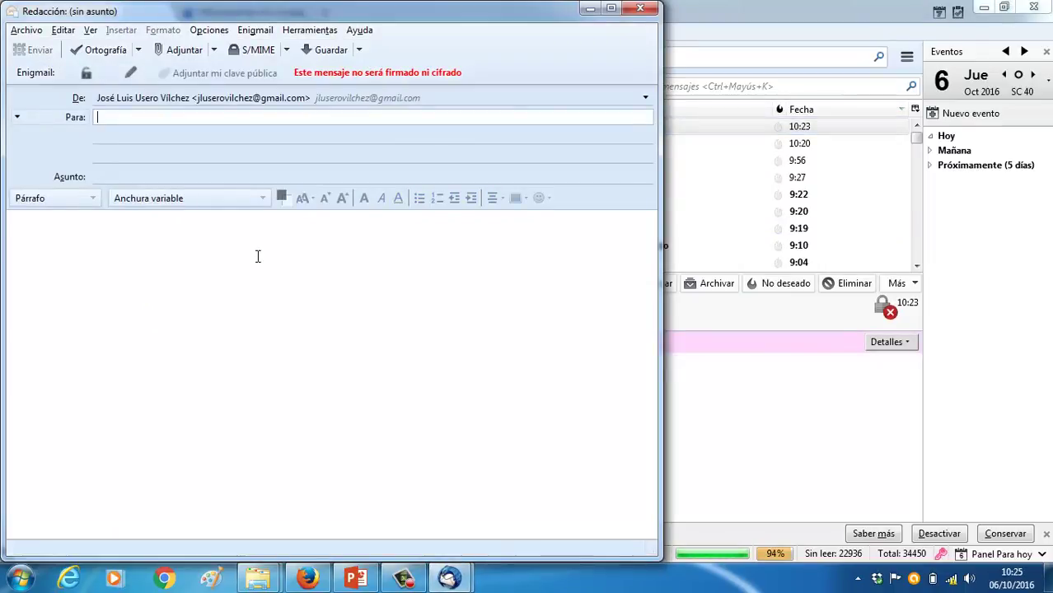
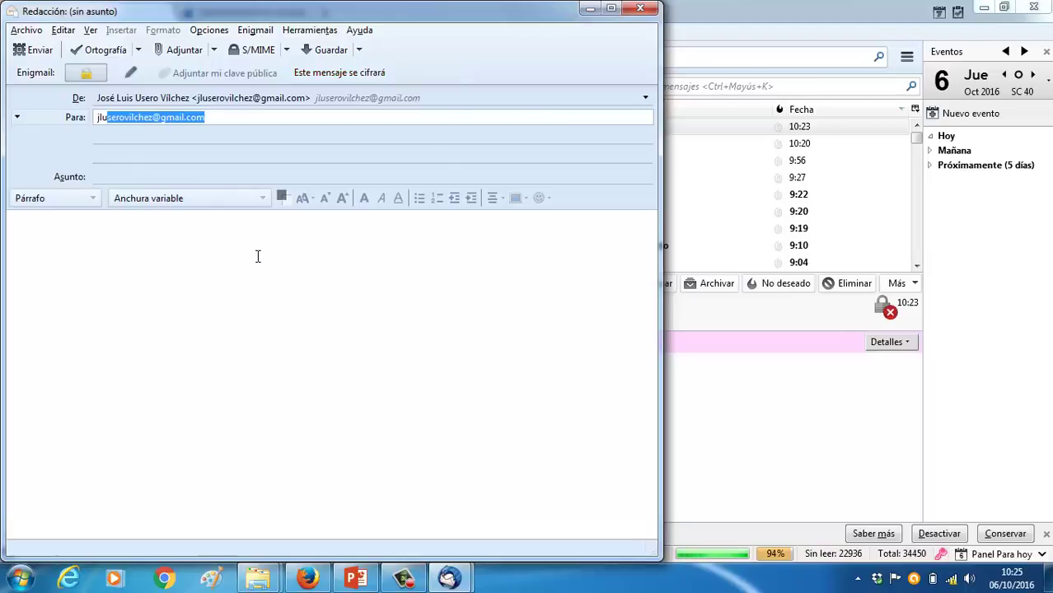
pyautogui.press('Tab')
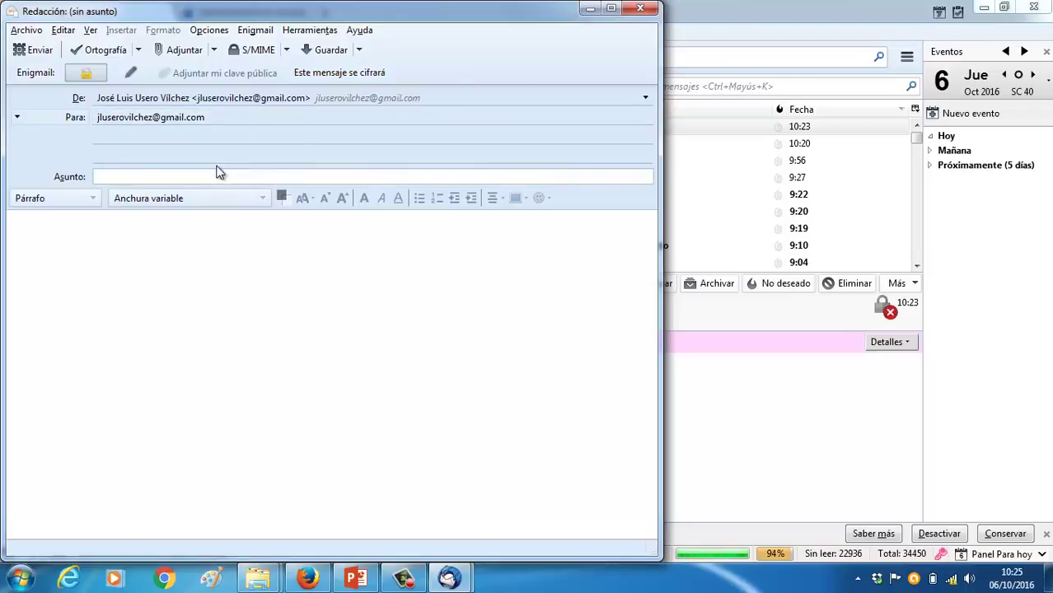
pyautogui.write('Mensa')
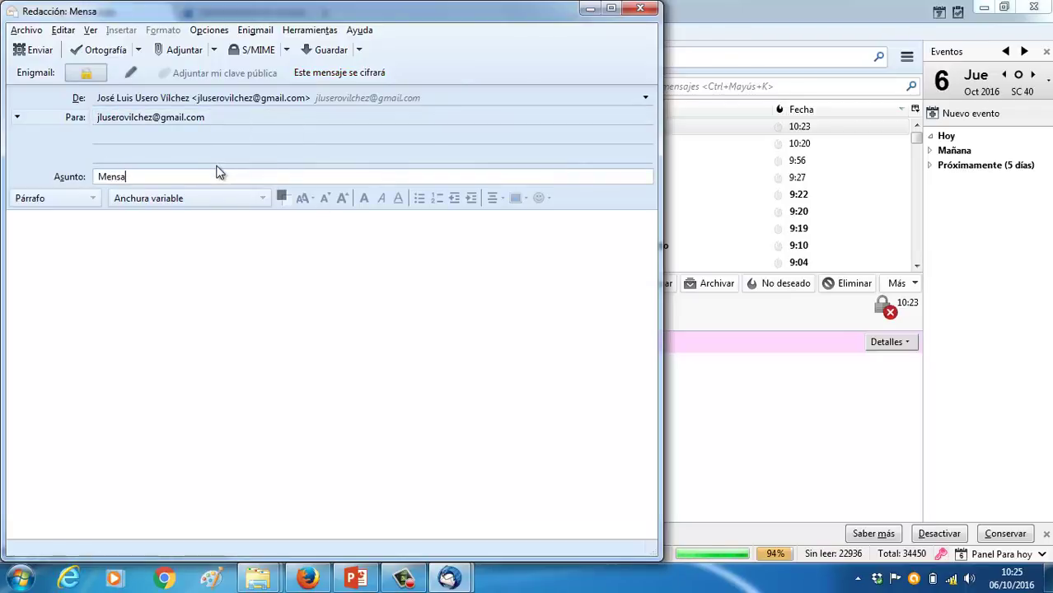
pyautogui.write('je cifrado 2')
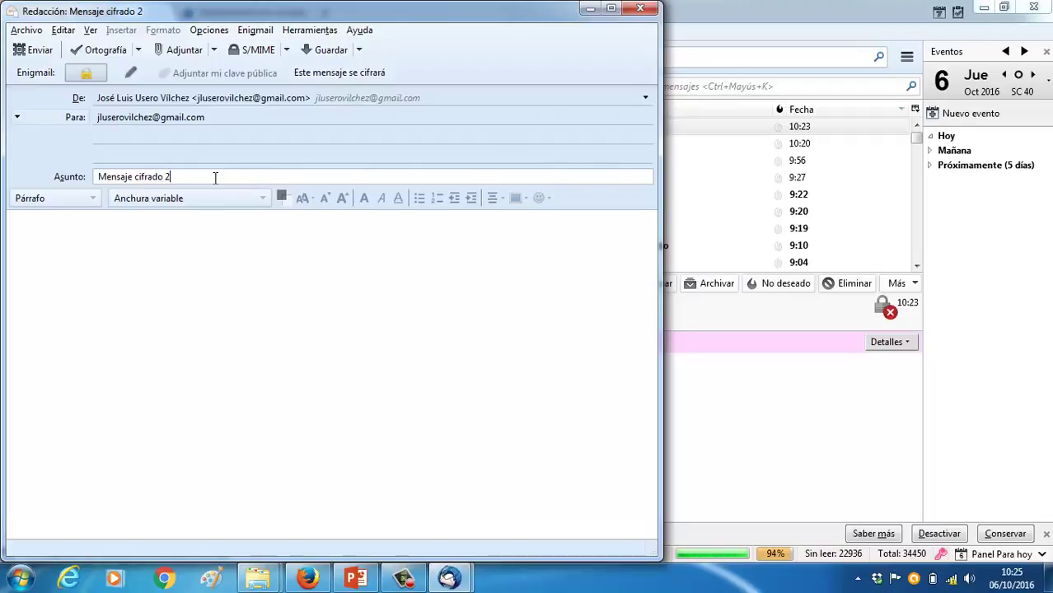
pyautogui.click(168, 246)
pyautogui.write('Mensaje ')
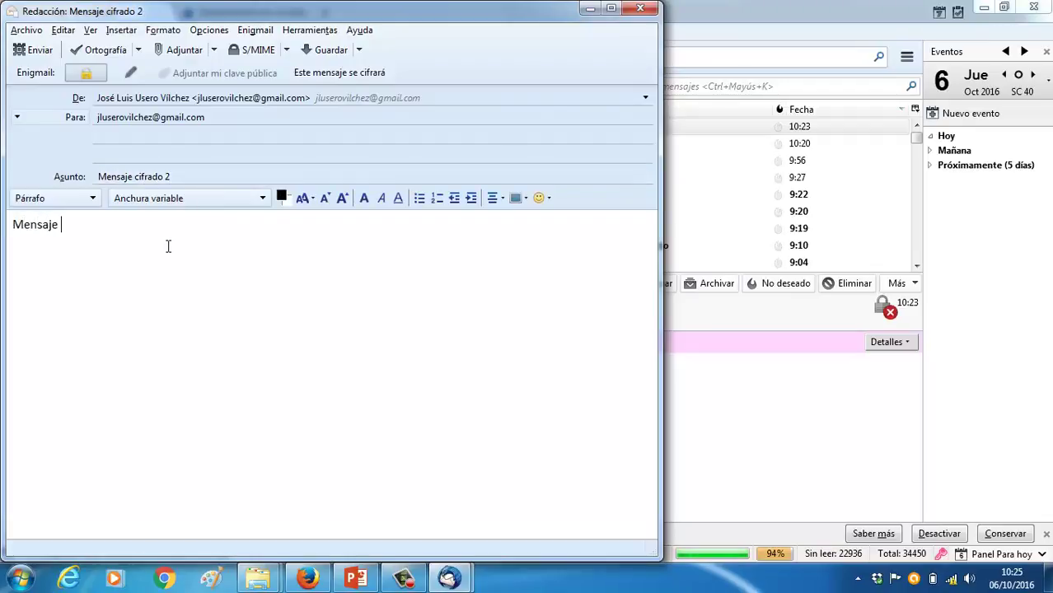
pyautogui.write('cifradillo 2')
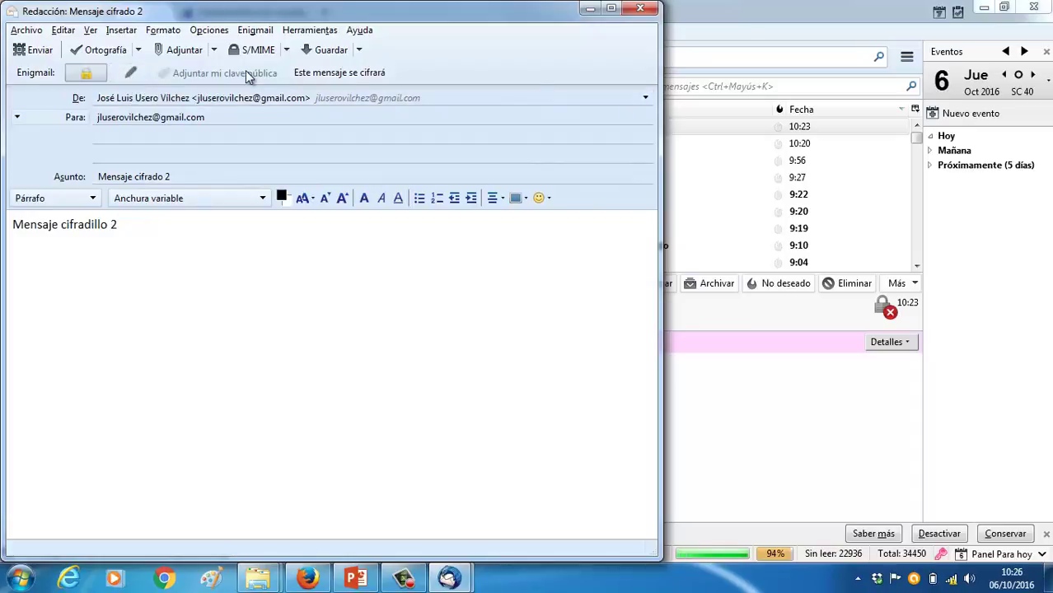
# Switch encryption to inline PGP and send, accepting the HTML mail warning
pyautogui.click(333, 71)
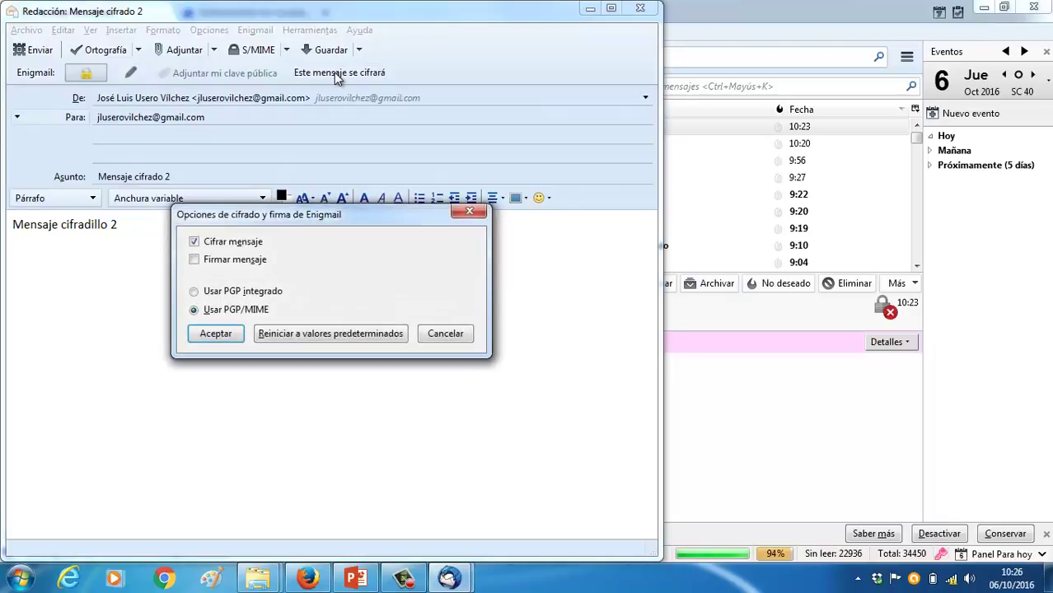
pyautogui.click(242, 293)
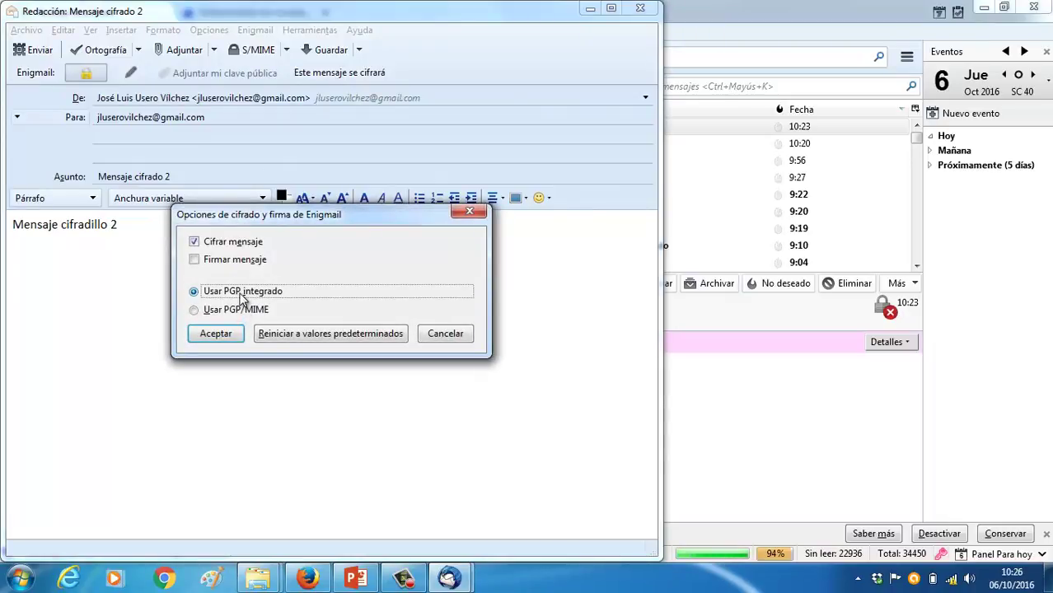
pyautogui.click(218, 331)
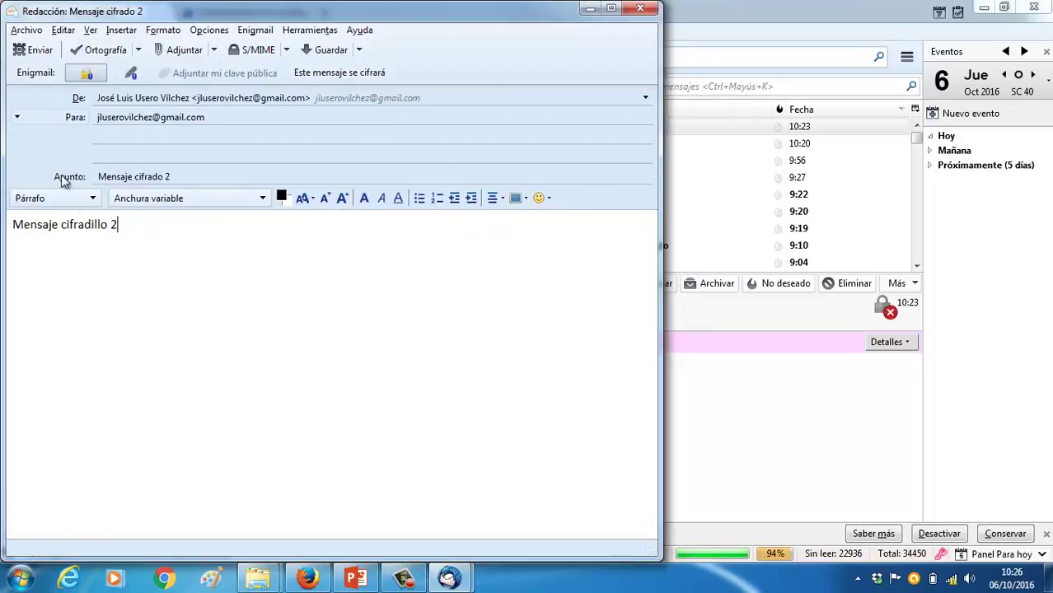
pyautogui.click(39, 51)
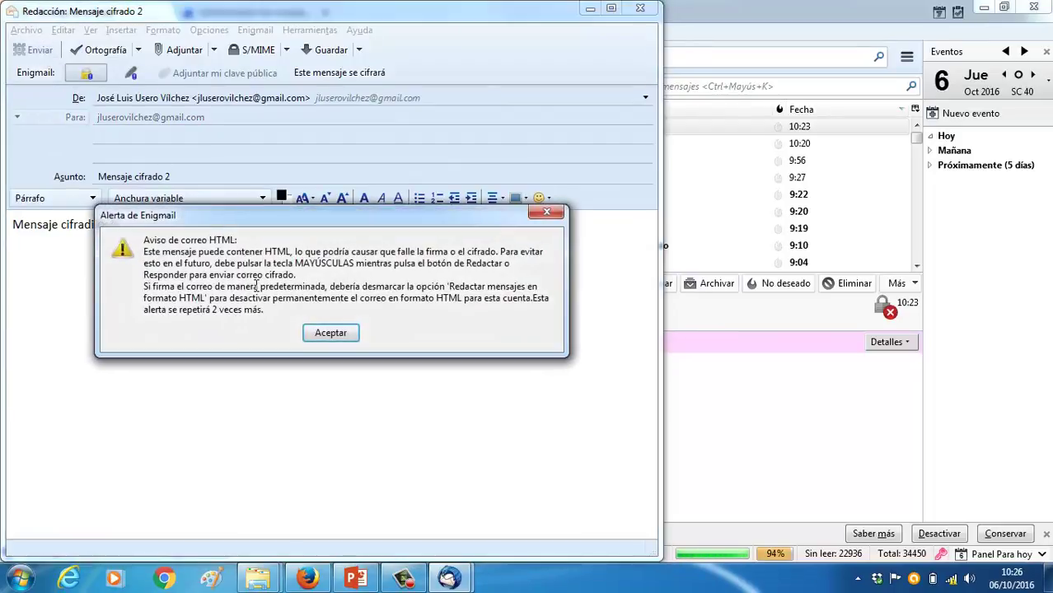
pyautogui.click(326, 332)
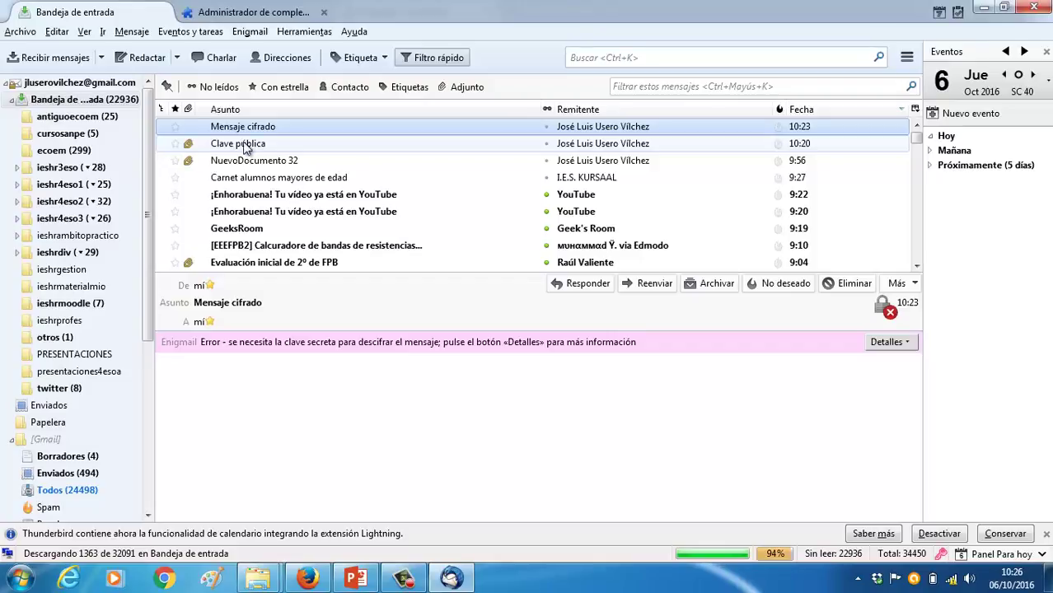
# Fetch new mail and open Mensaje cifrado 2, trying its security details options
pyautogui.click(73, 58)
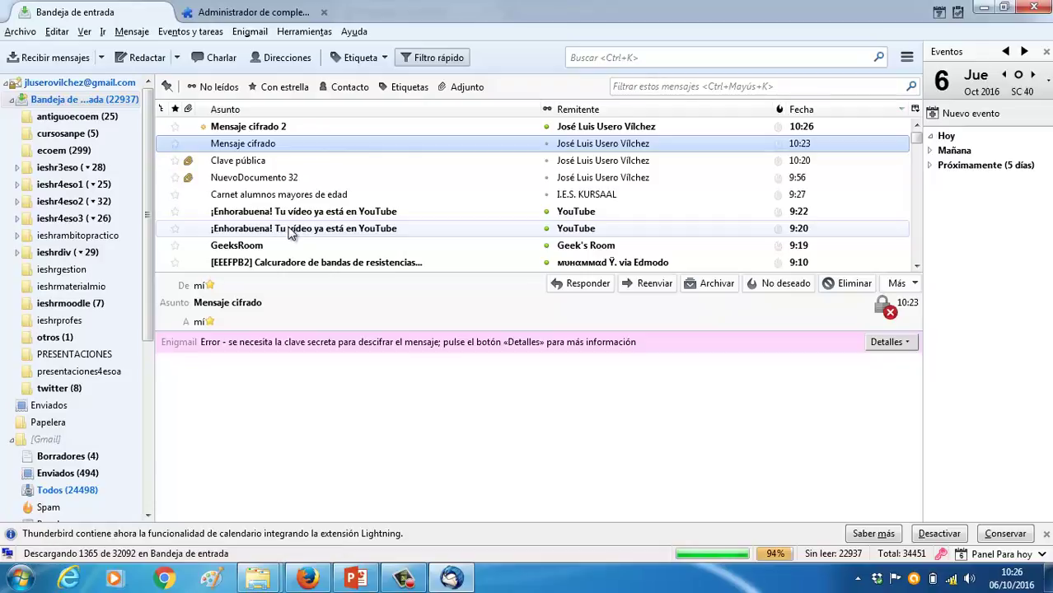
pyautogui.click(281, 126)
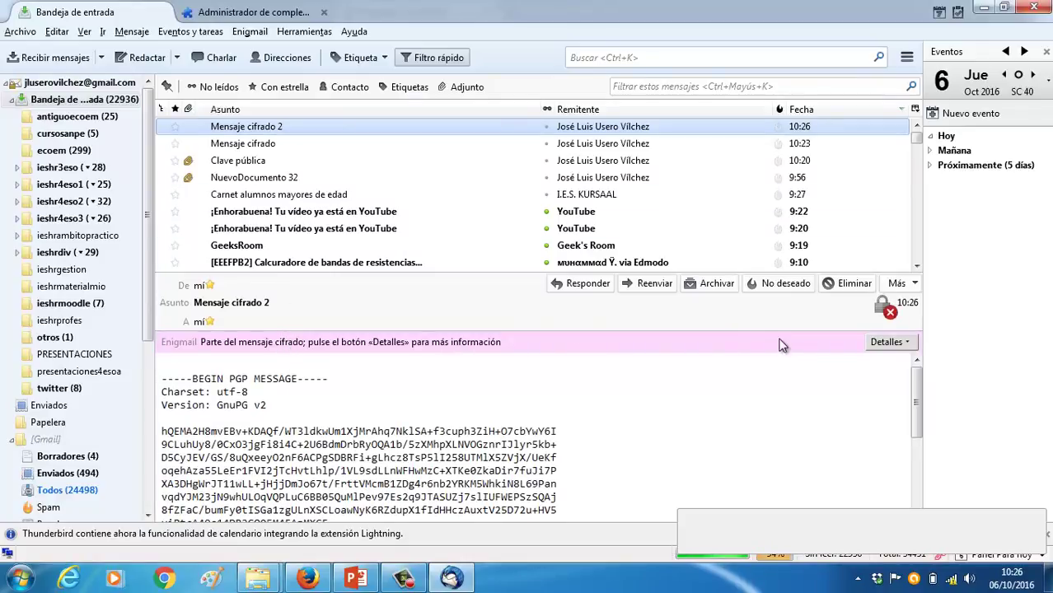
pyautogui.click(903, 342)
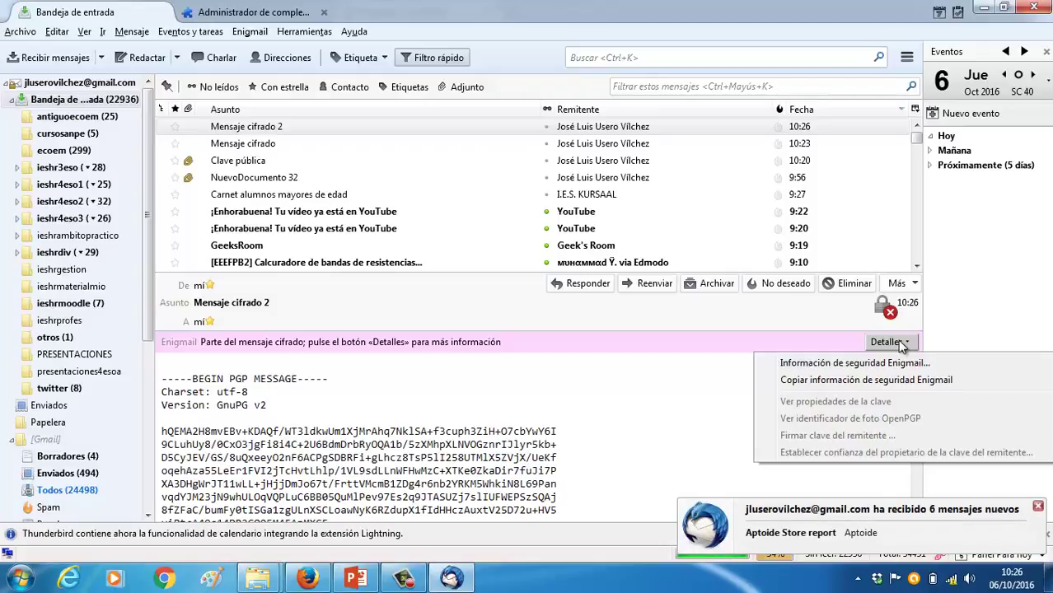
pyautogui.click(900, 344)
pyautogui.click(898, 342)
pyautogui.click(721, 420)
pyautogui.scroll(-3, 722, 419)
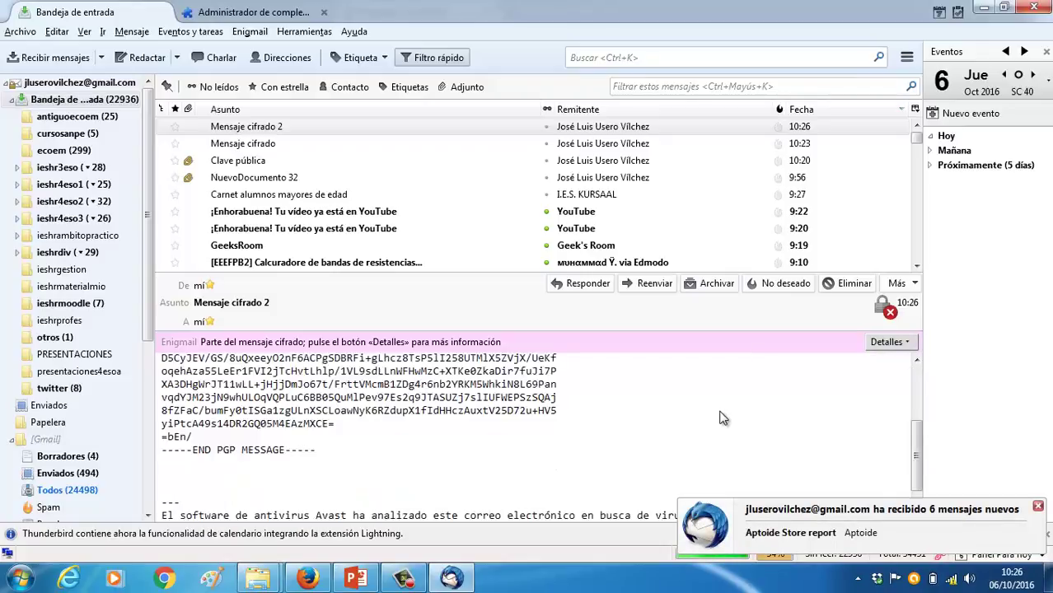
pyautogui.scroll(-1, 719, 419)
pyautogui.scroll(5, 719, 419)
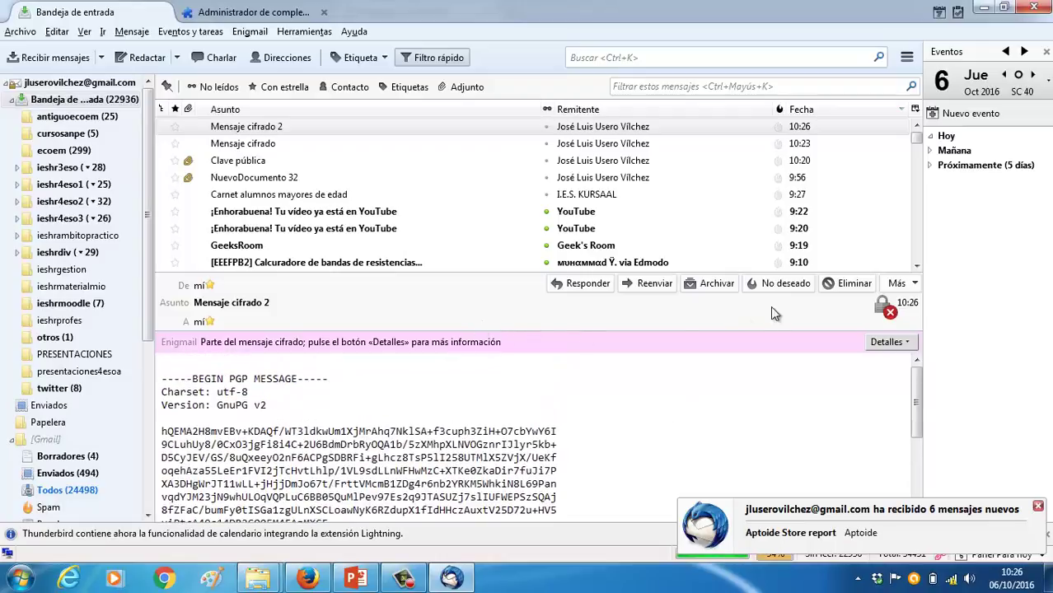
# View the Enigmail security information, which reports decryption failed without the secret key
pyautogui.click(883, 308)
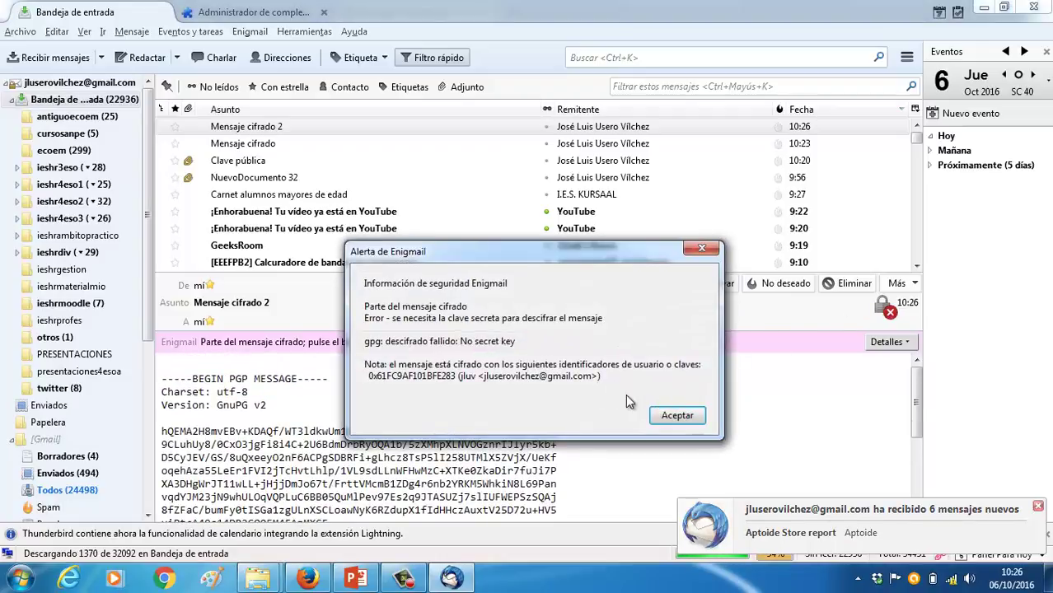
pyautogui.click(675, 416)
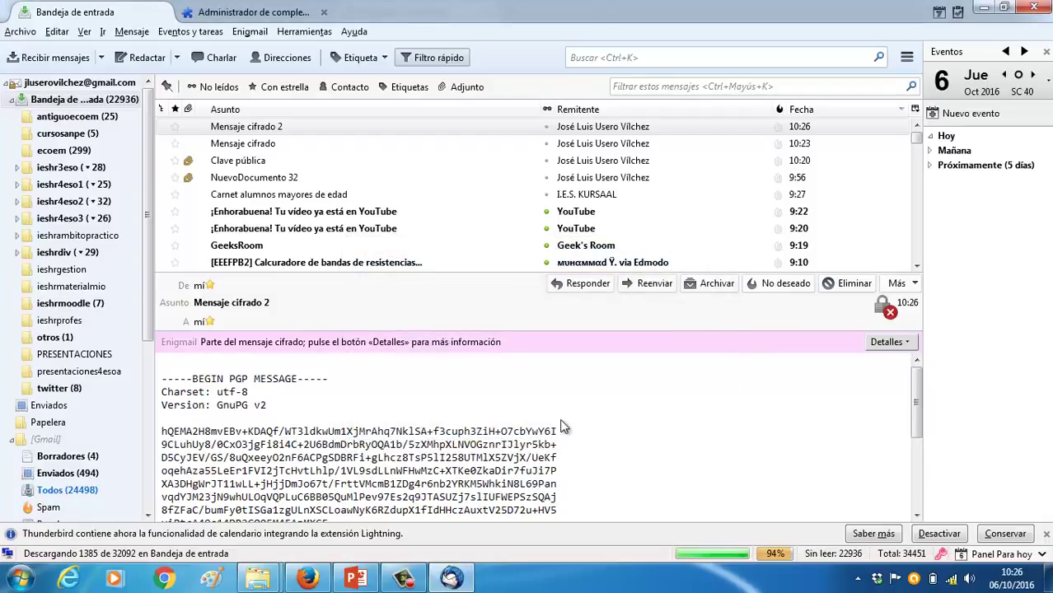
pyautogui.scroll(-5, 365, 384)
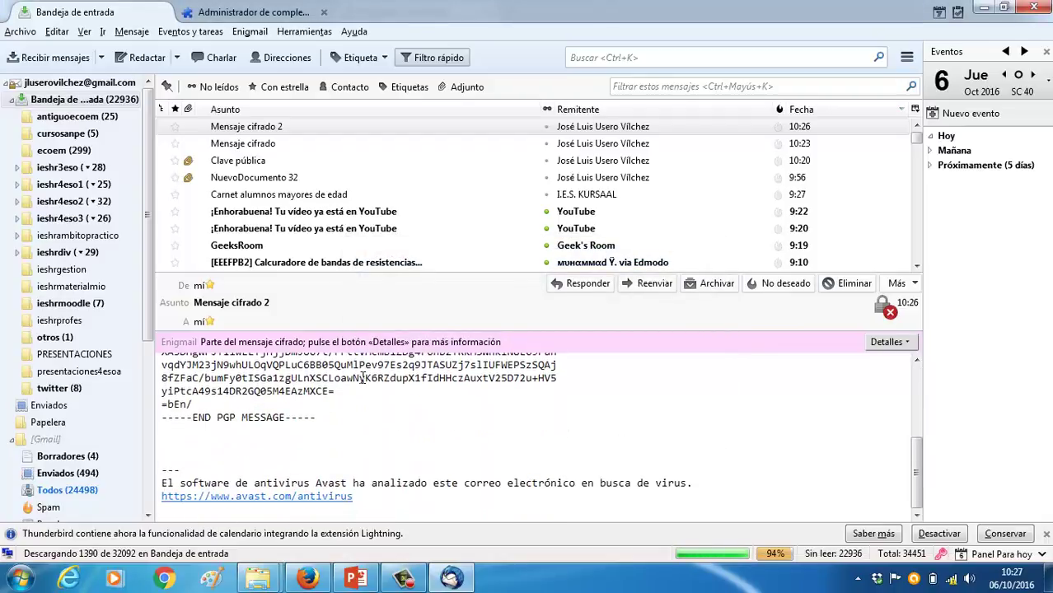
pyautogui.click(897, 345)
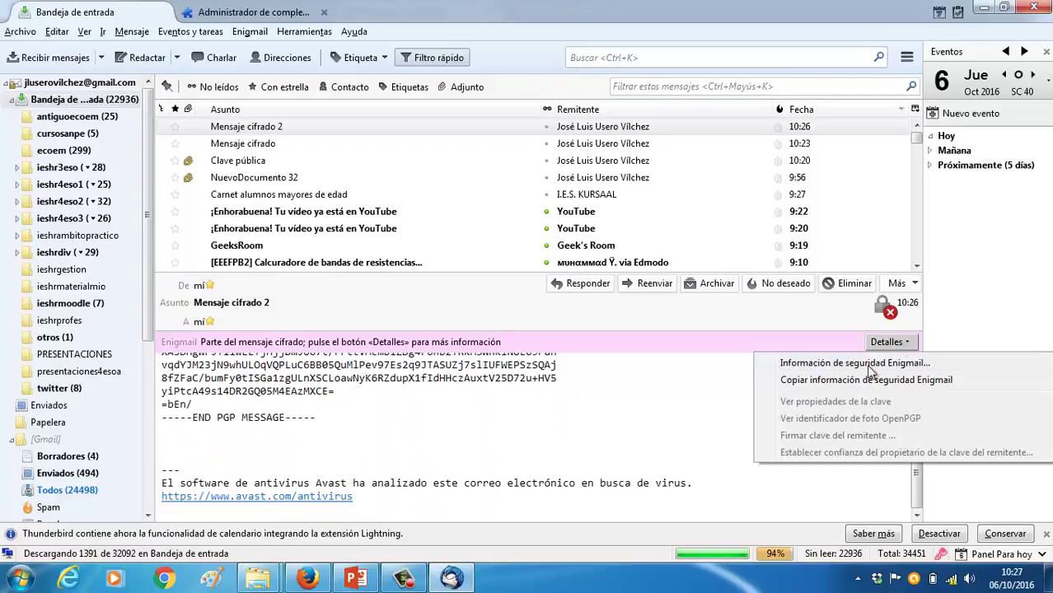
pyautogui.click(866, 368)
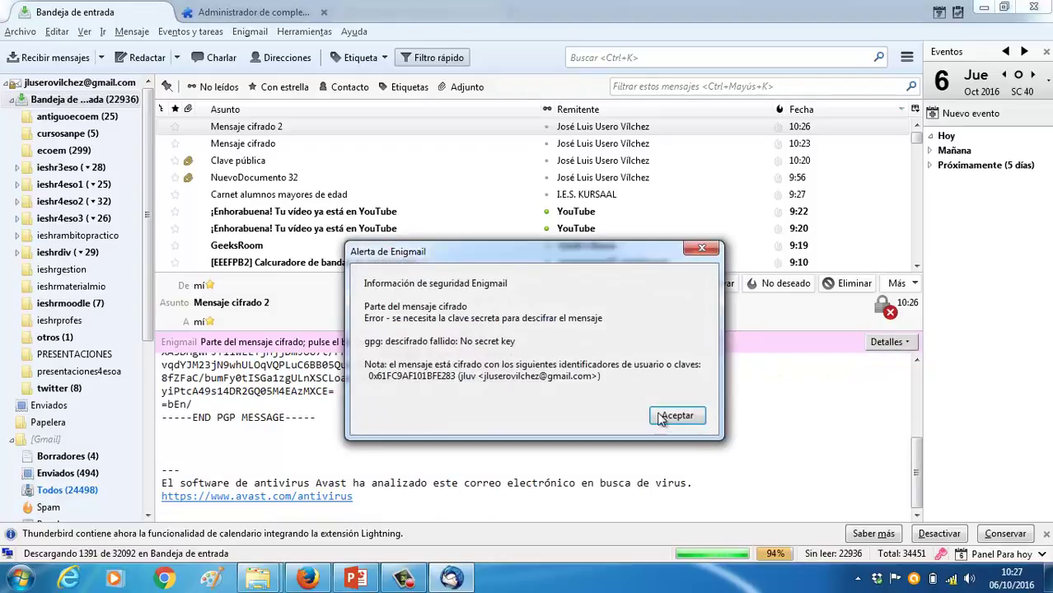
pyautogui.press('Return')
# Reopen and close the details options, then bring up and dismiss Mensaje cifrado 2's action menu
pyautogui.click(887, 342)
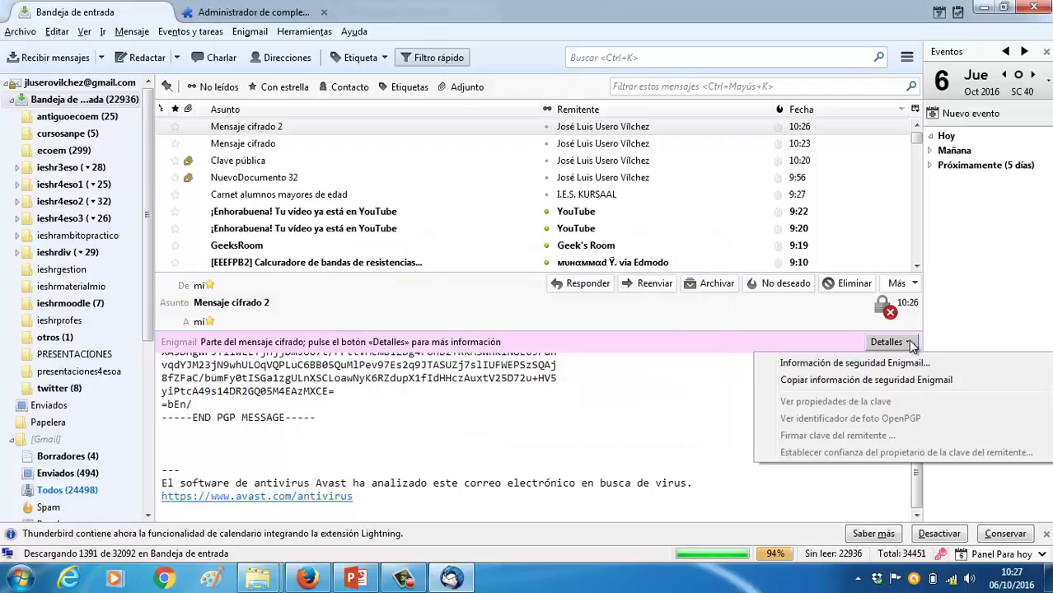
pyautogui.click(898, 383)
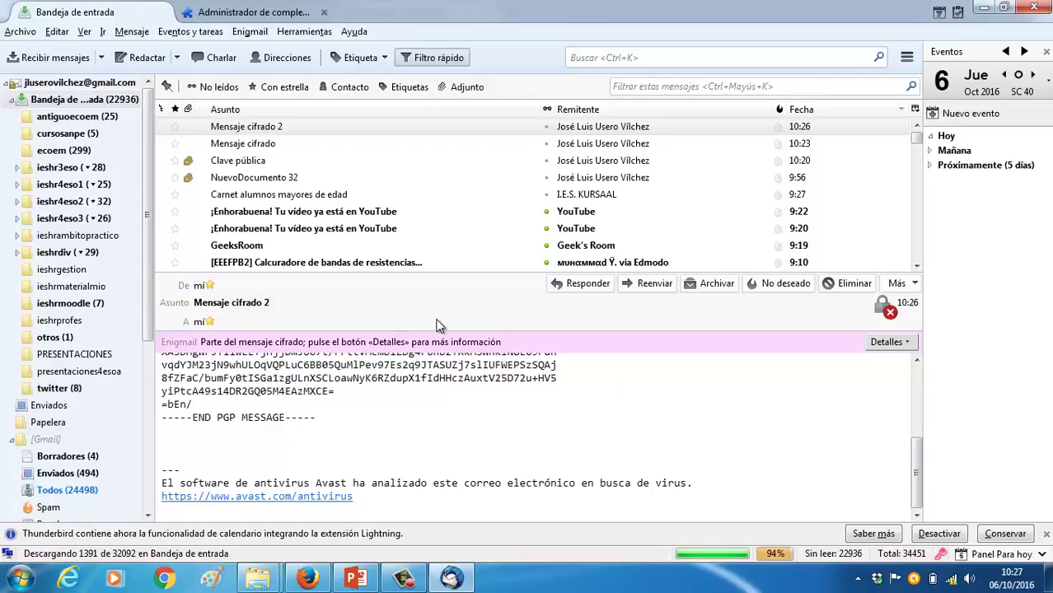
pyautogui.rightClick(418, 131)
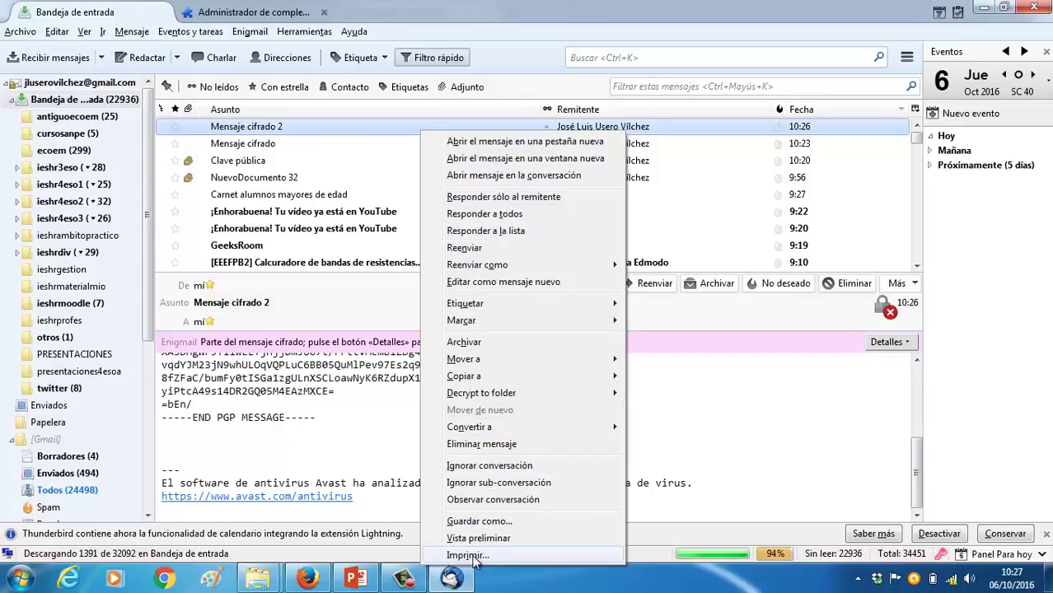
pyautogui.click(293, 132)
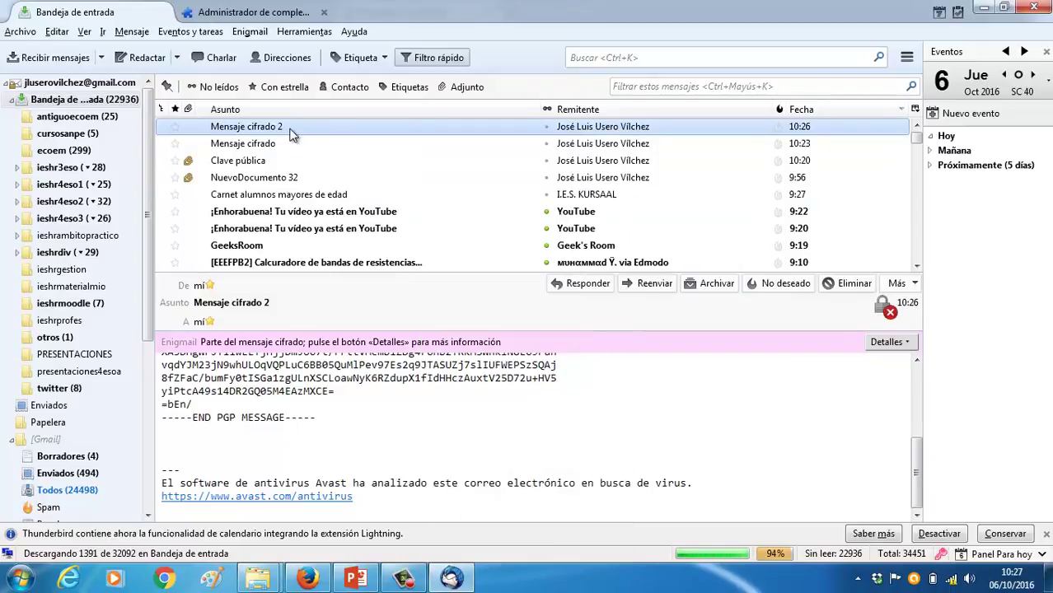
pyautogui.scroll(3, 298, 371)
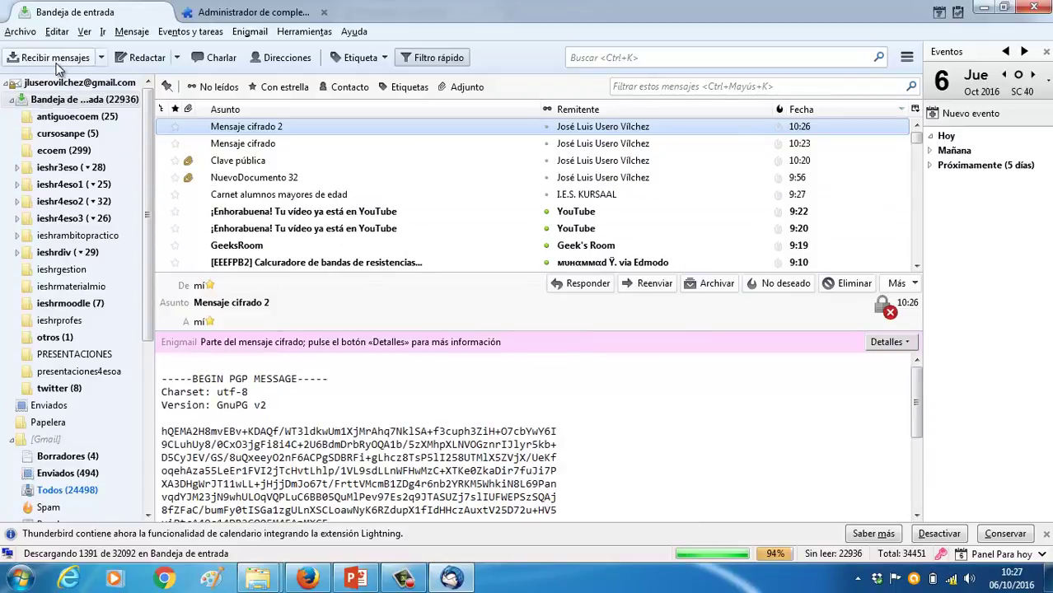
# Start a new message to your own address with subject 'Mensaje cifrado 3'
pyautogui.click(136, 61)
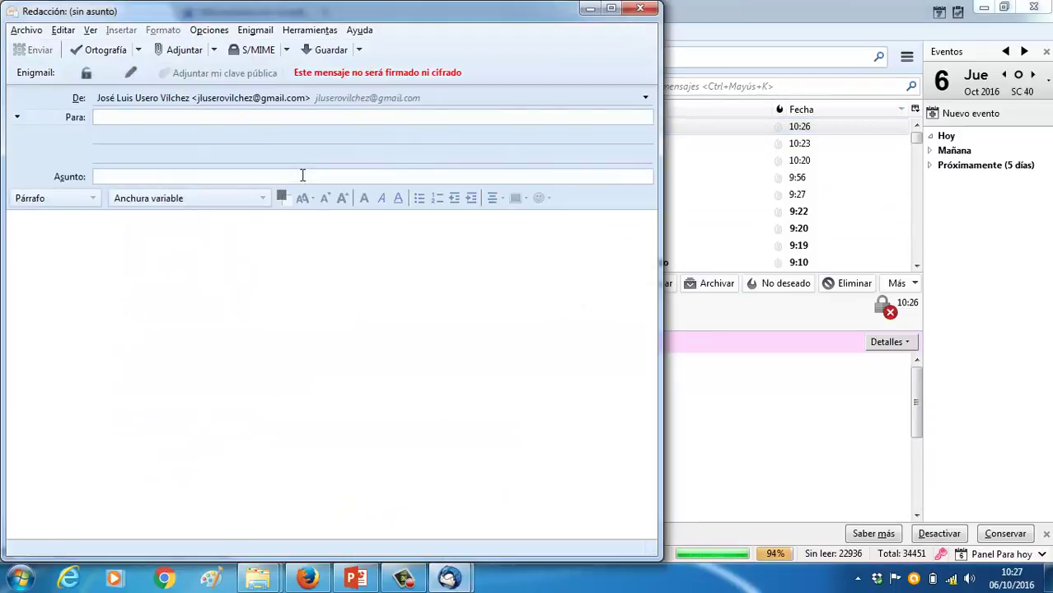
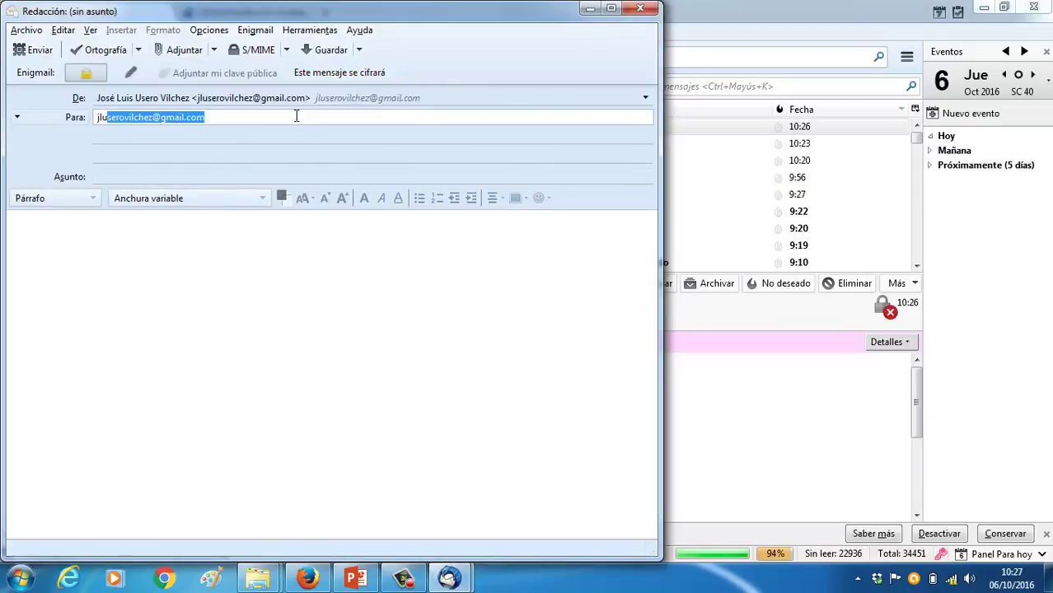
pyautogui.press('End')
pyautogui.click(249, 177)
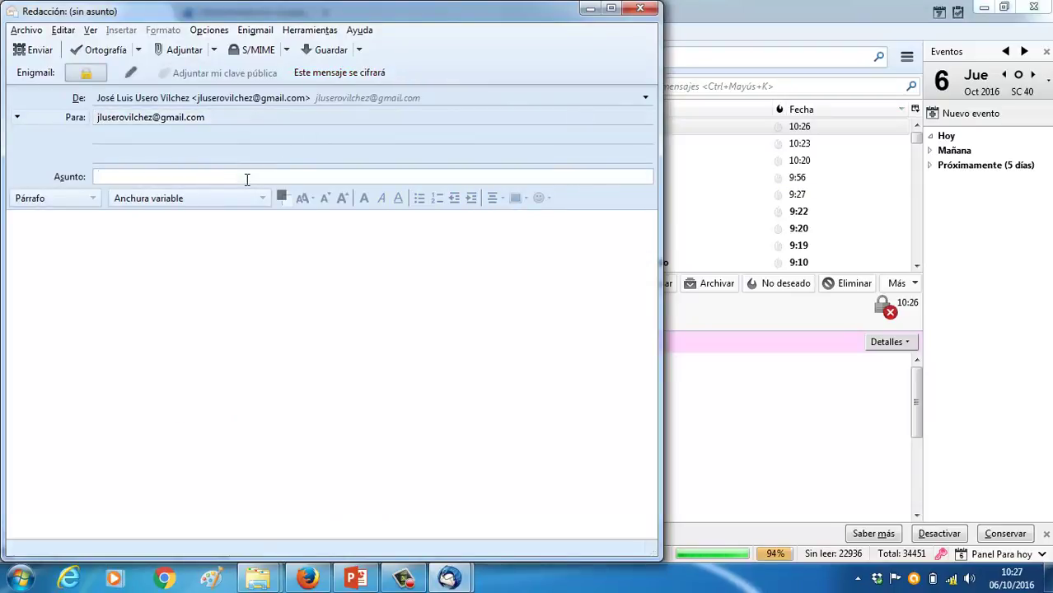
pyautogui.write('Mensaje cifrad')
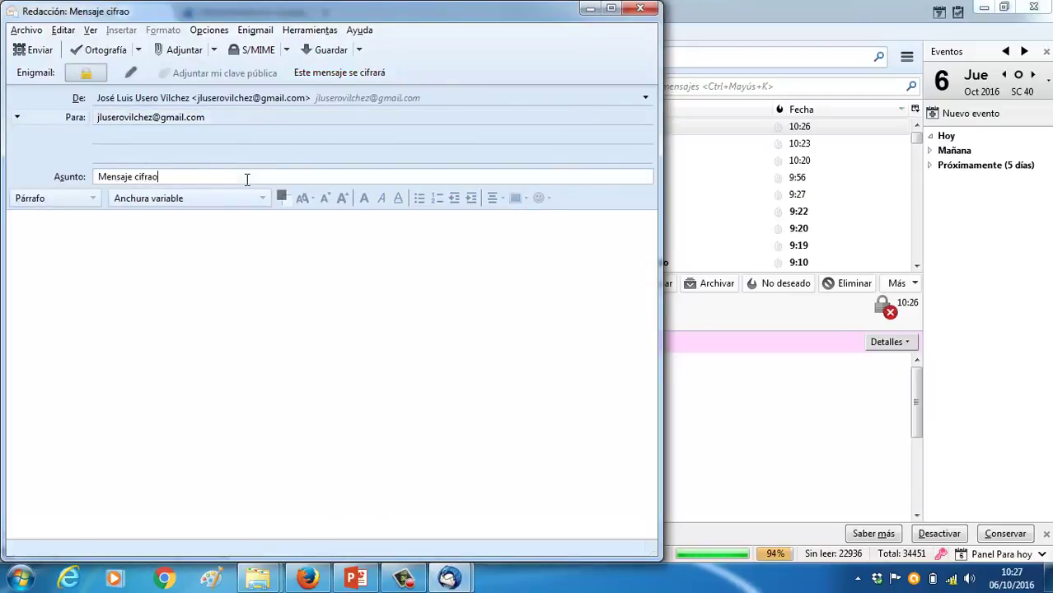
pyautogui.press('BackSpace')
pyautogui.write('do3')
pyautogui.press('Tab')
# Write the body 'Mensaje cifradillo 3', clearing stray letters from the subject
pyautogui.write('Mensaje')
pyautogui.click(246, 179)
pyautogui.press('Home')
pyautogui.write('if')
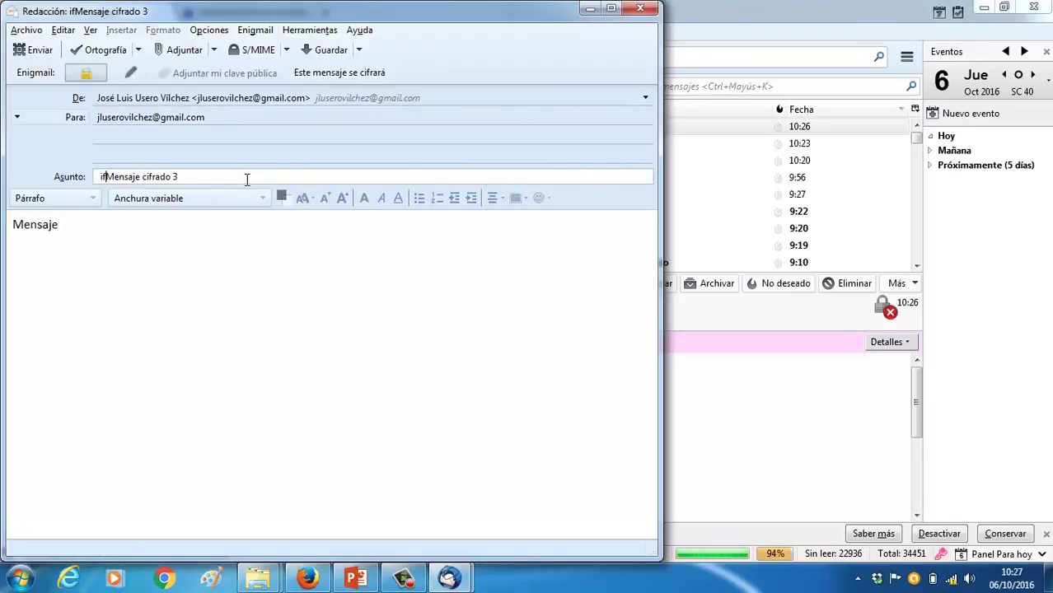
pyautogui.press('BackSpace')
pyautogui.press('BackSpace')
pyautogui.click(246, 141)
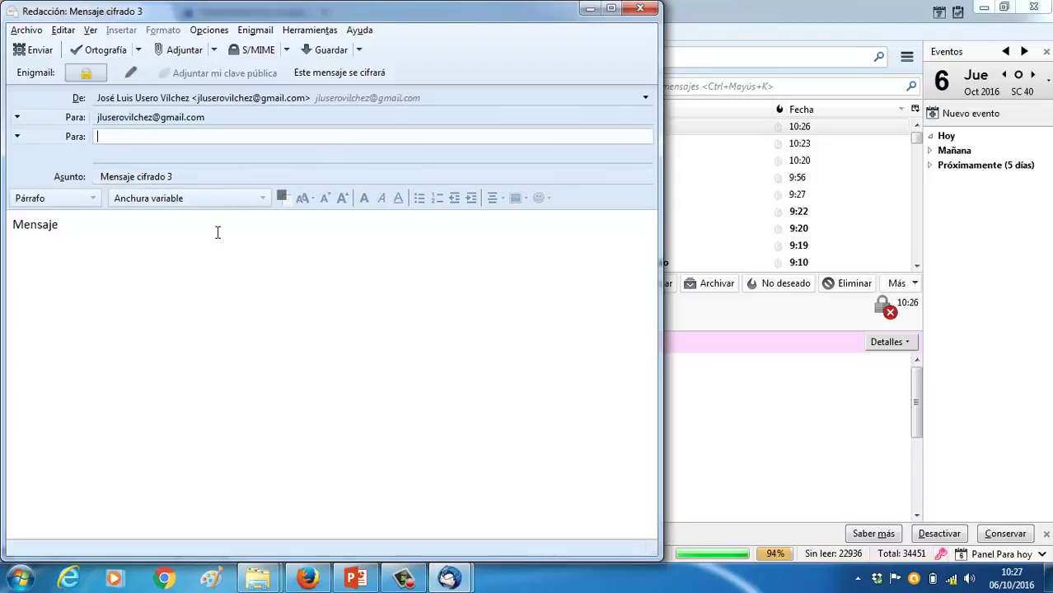
pyautogui.click(217, 232)
pyautogui.write('cifradillo 3')
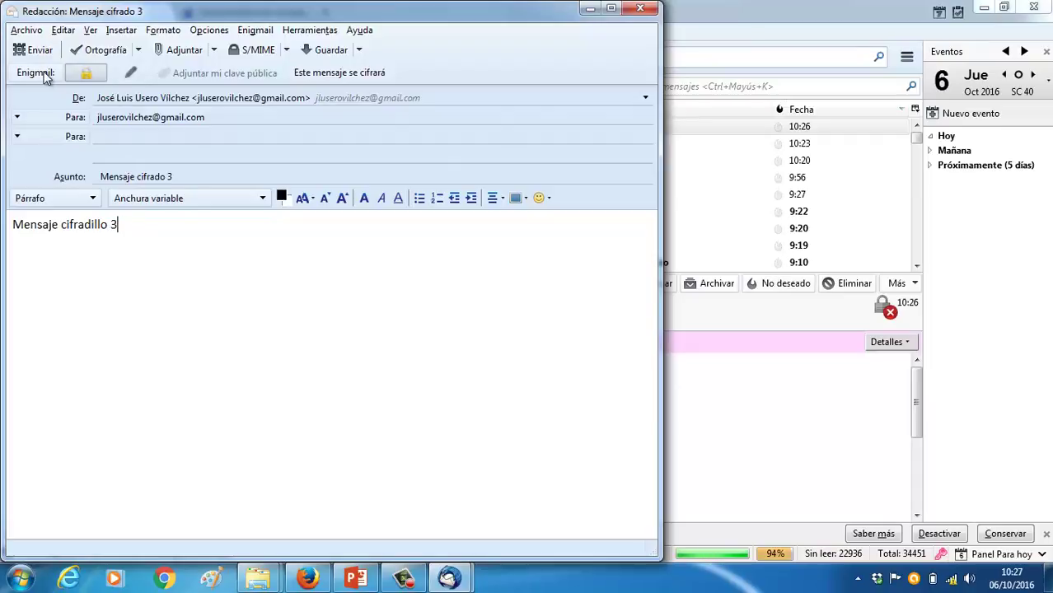
# Set the message to inline PGP encryption and review the recipient's certificate in the security summary
pyautogui.click(329, 72)
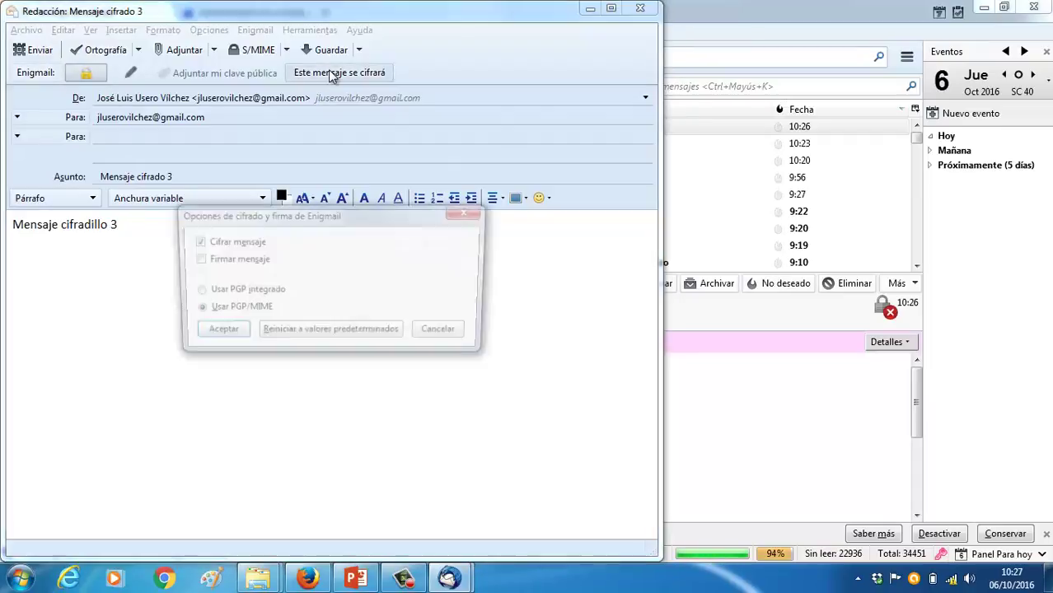
pyautogui.click(242, 292)
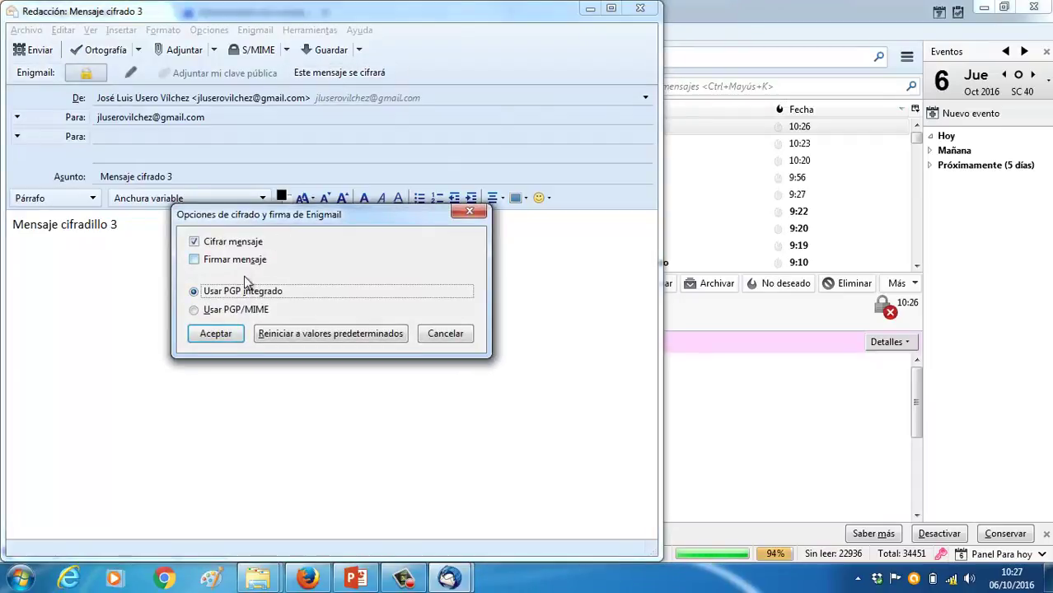
pyautogui.click(214, 334)
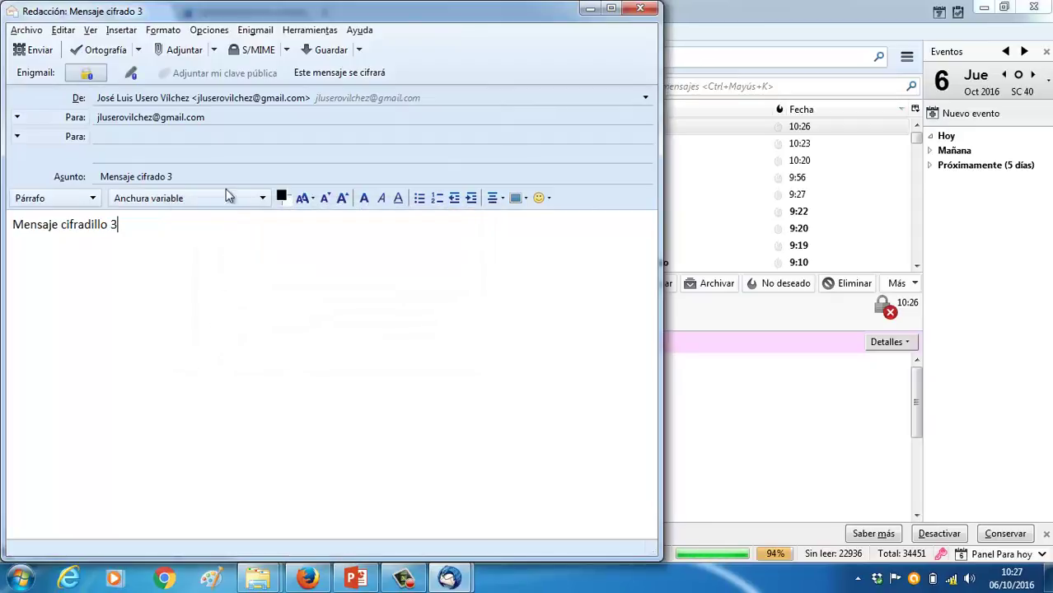
pyautogui.click(257, 50)
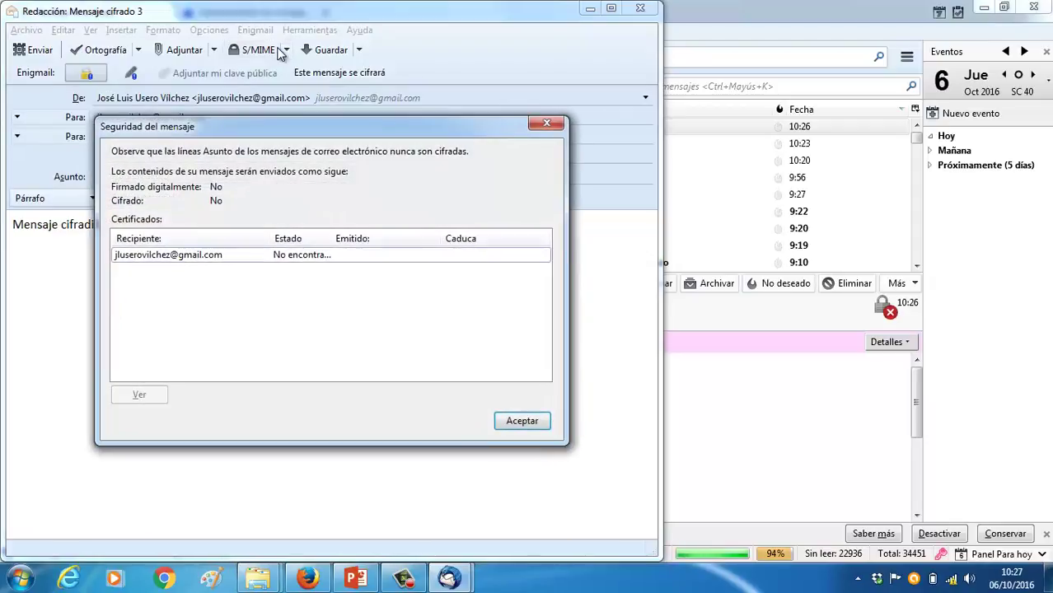
pyautogui.click(281, 260)
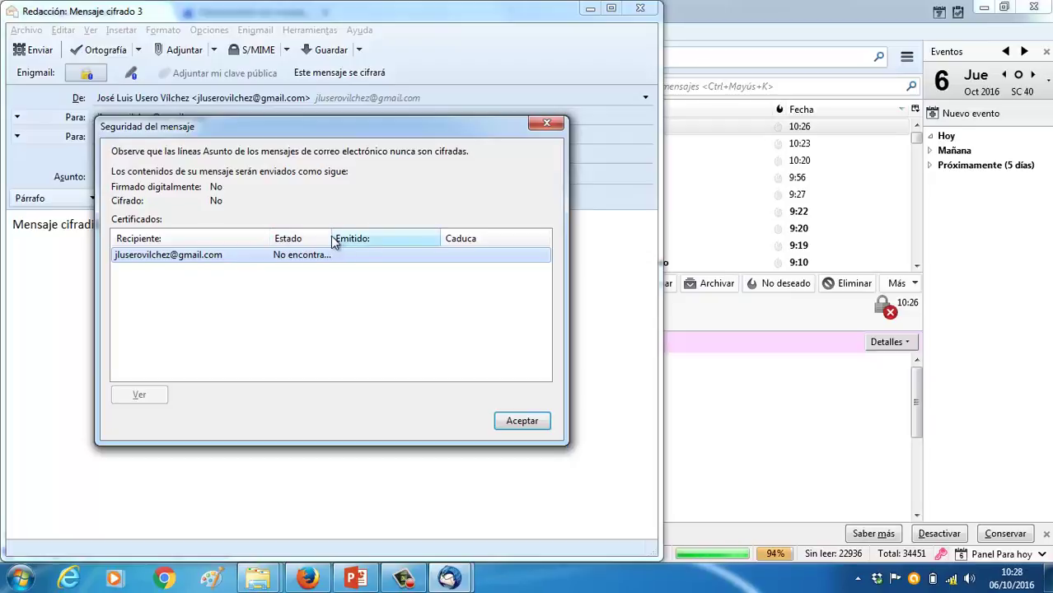
pyautogui.click(521, 421)
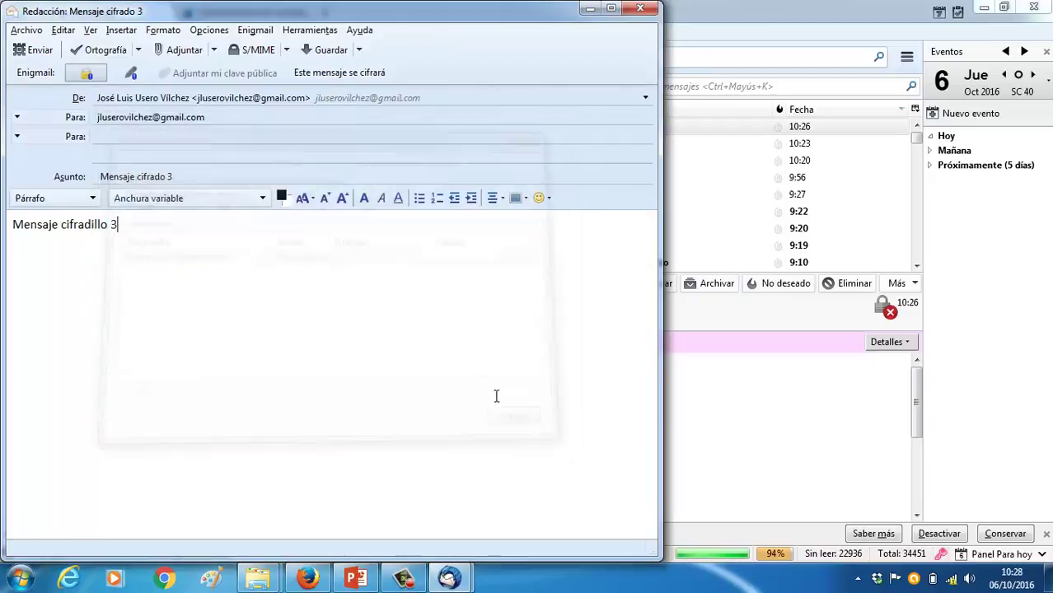
# Turn on S/MIME encryption for the message and decline the personal certificate setup prompt
pyautogui.click(360, 51)
pyautogui.click(361, 53)
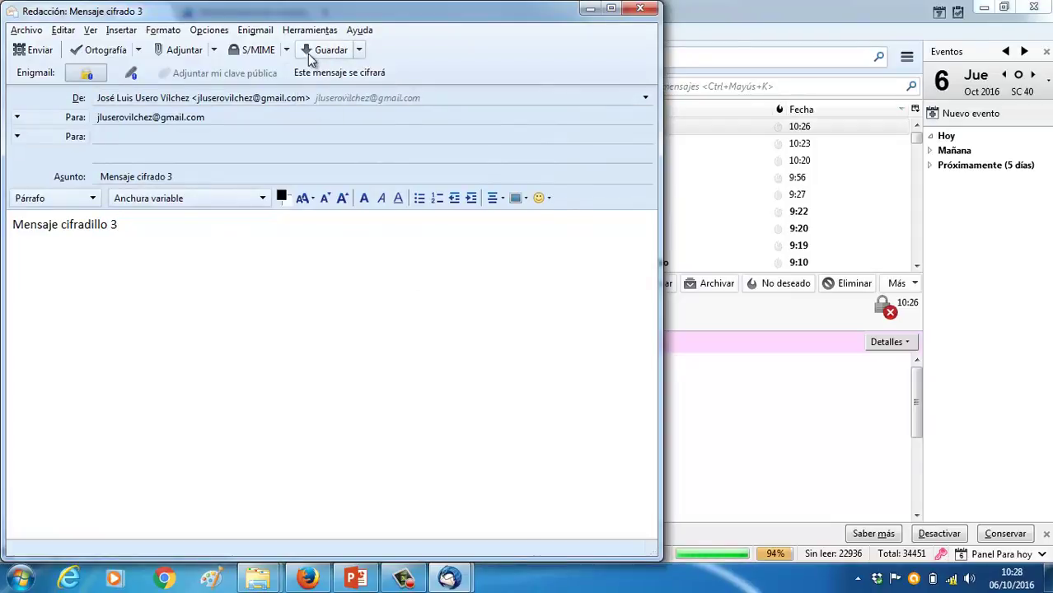
pyautogui.click(287, 50)
pyautogui.click(287, 51)
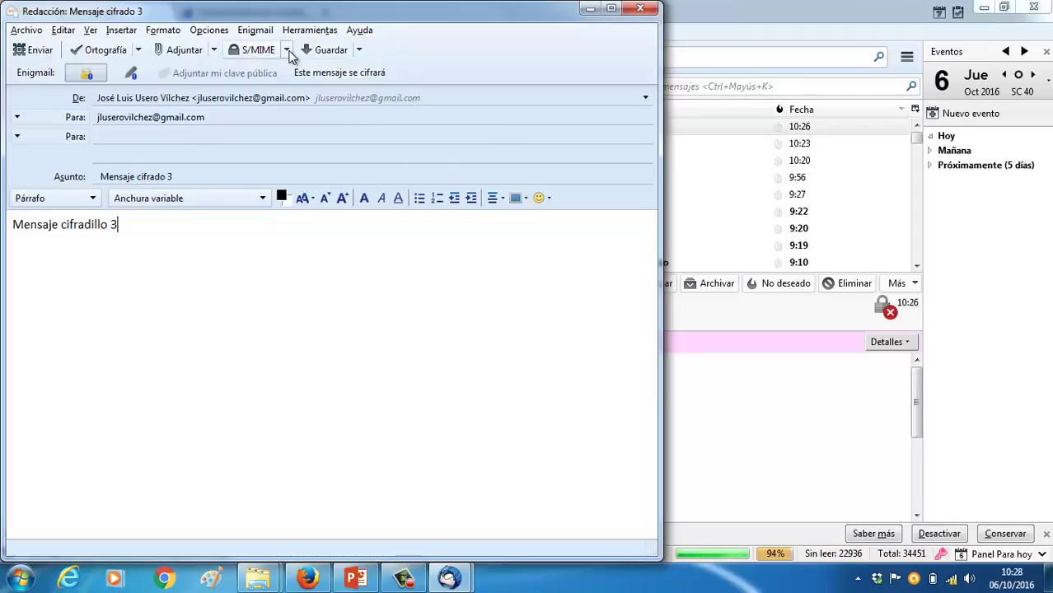
pyautogui.click(286, 50)
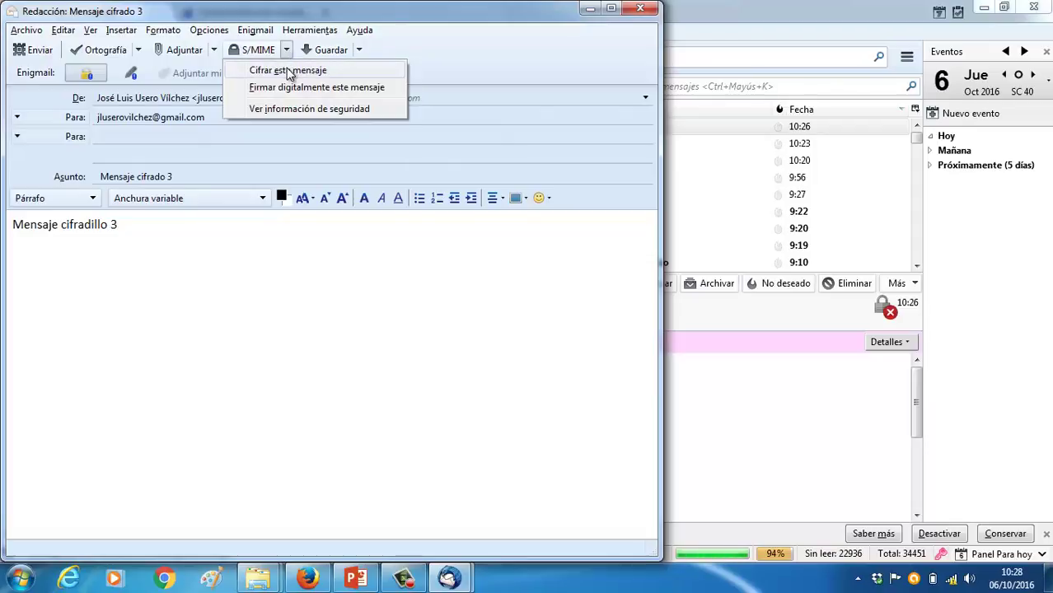
pyautogui.click(289, 72)
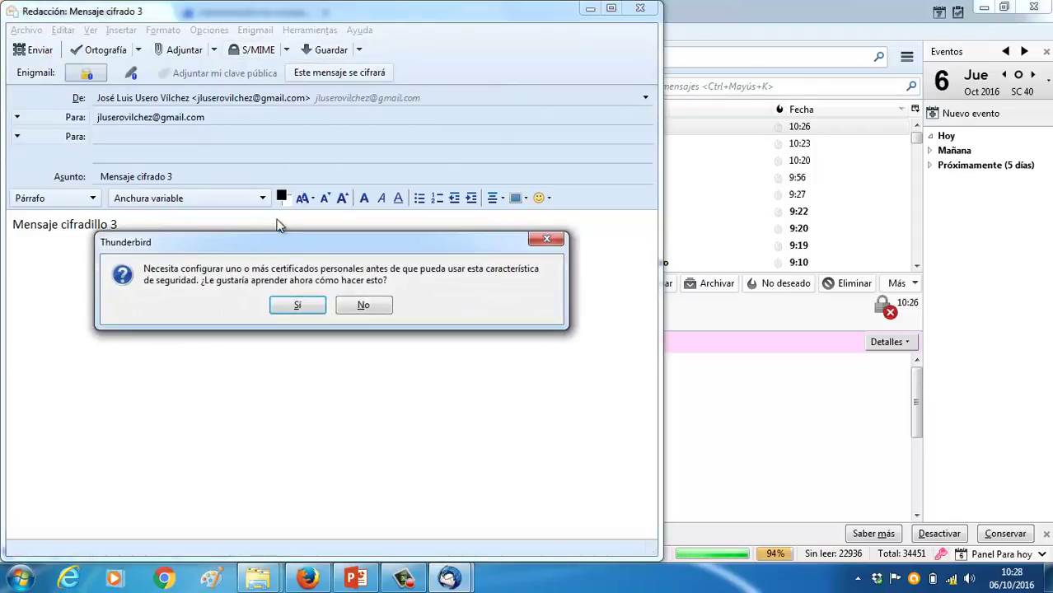
pyautogui.click(365, 307)
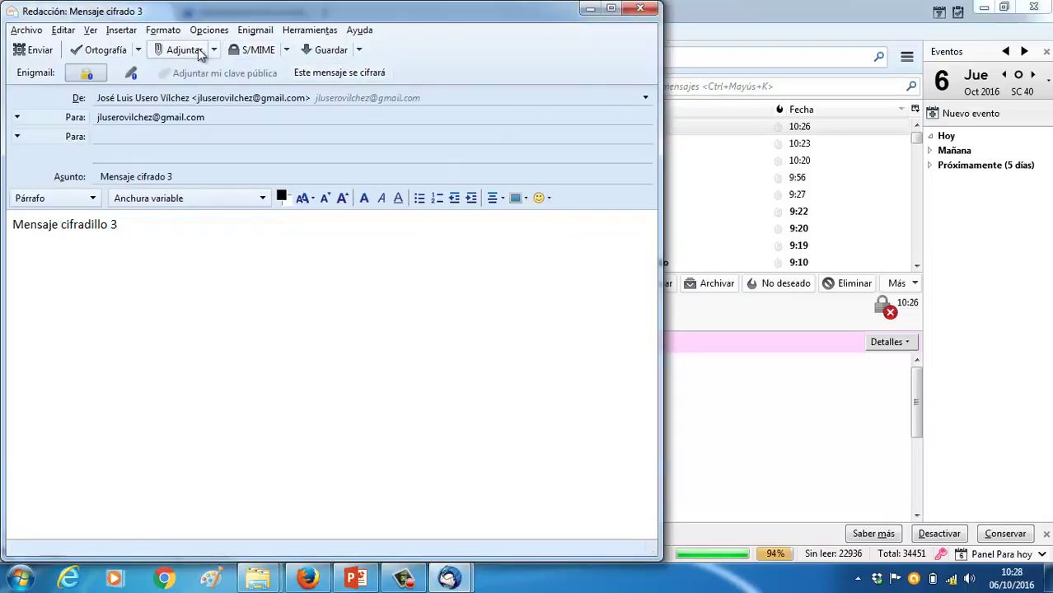
# Toggle Enigmail encryption off and back on, then send Mensaje cifrado 3, accepting the HTML warning
pyautogui.click(89, 75)
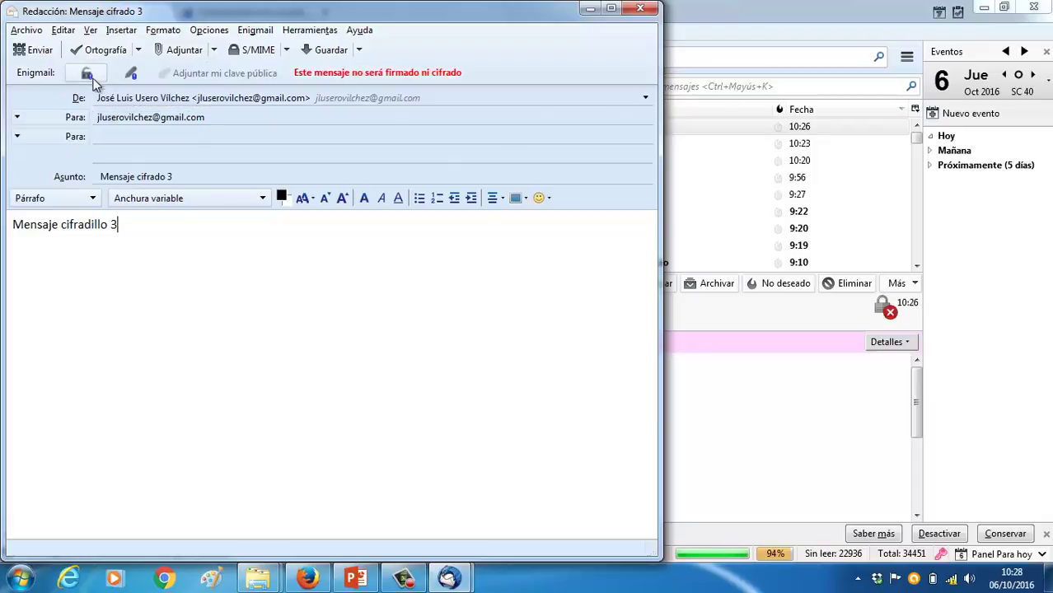
pyautogui.click(88, 76)
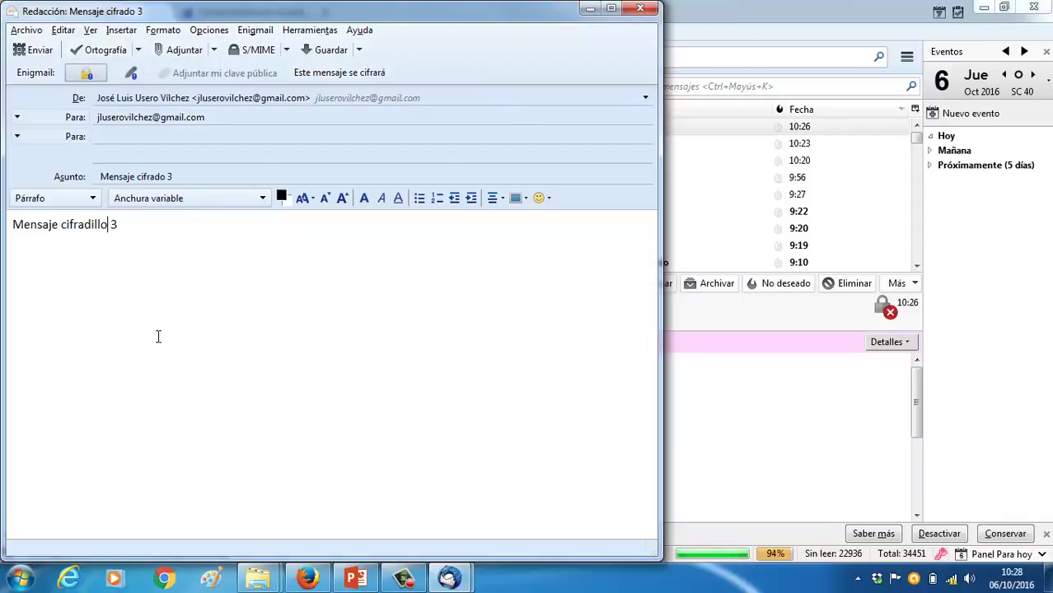
pyautogui.click(40, 51)
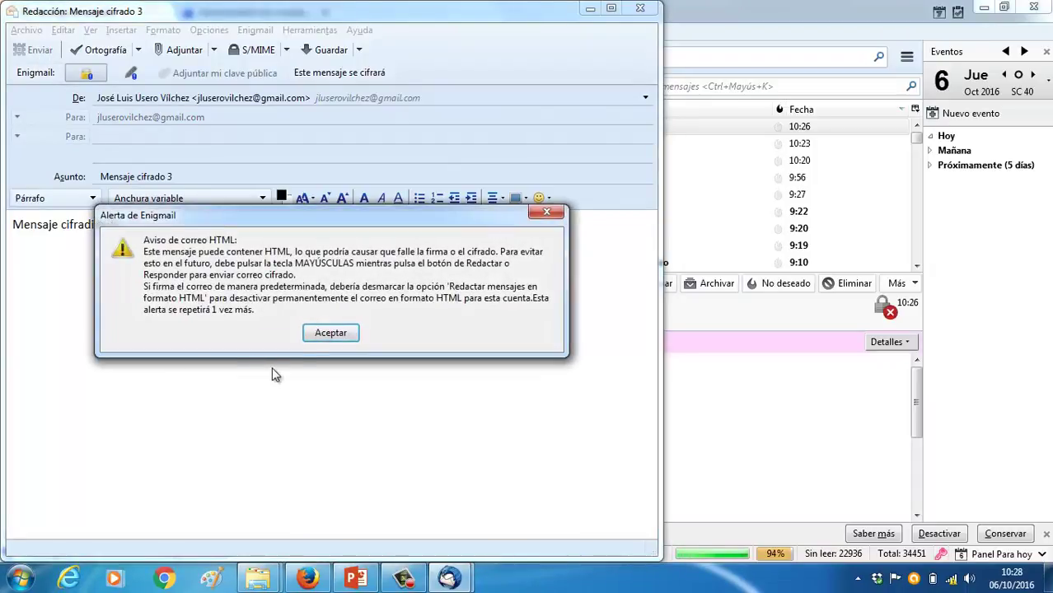
pyautogui.click(330, 334)
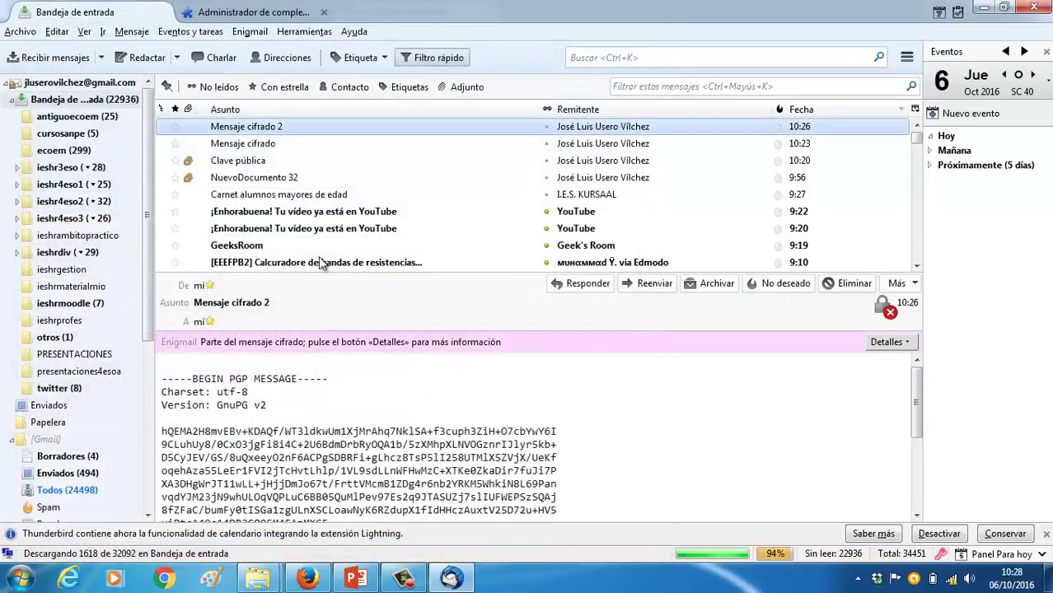
# Browse Enigmail's Decrypt to folder submenu through the mail account and Carpetas locales folders
pyautogui.click(262, 33)
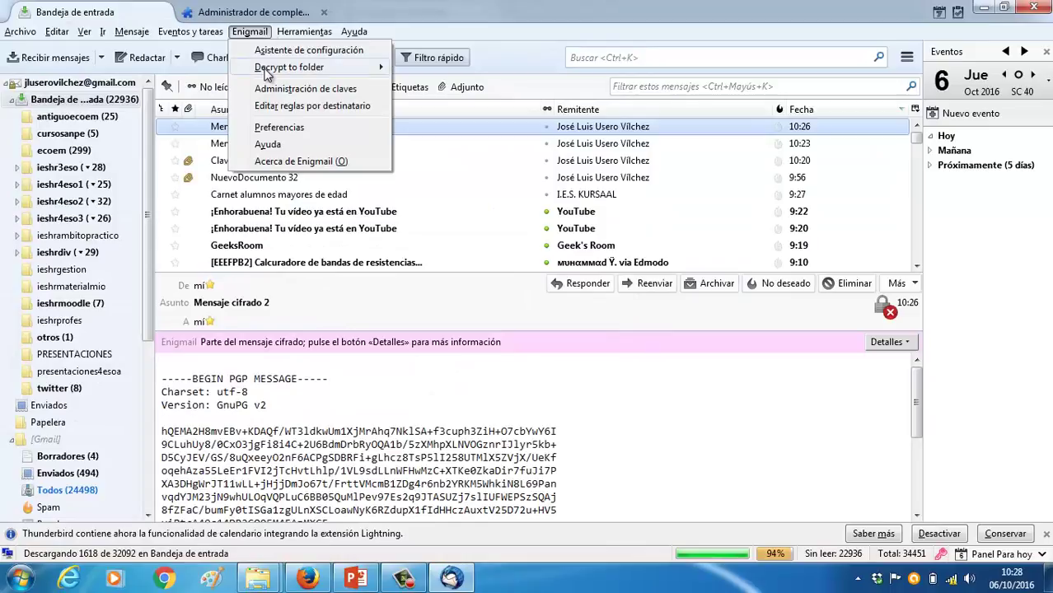
pyautogui.moveTo(266, 74)
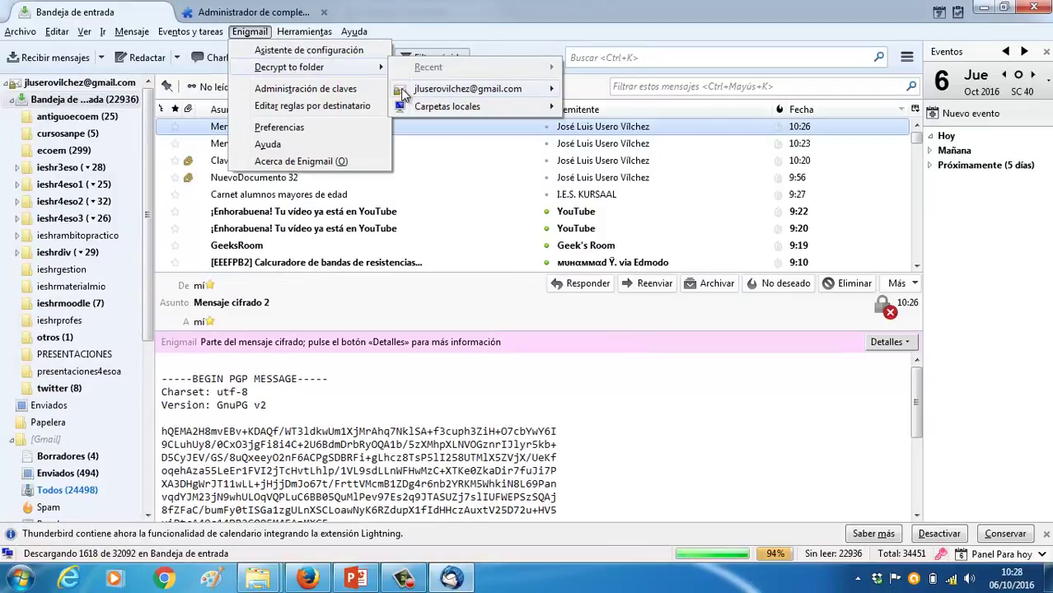
pyautogui.moveTo(403, 93)
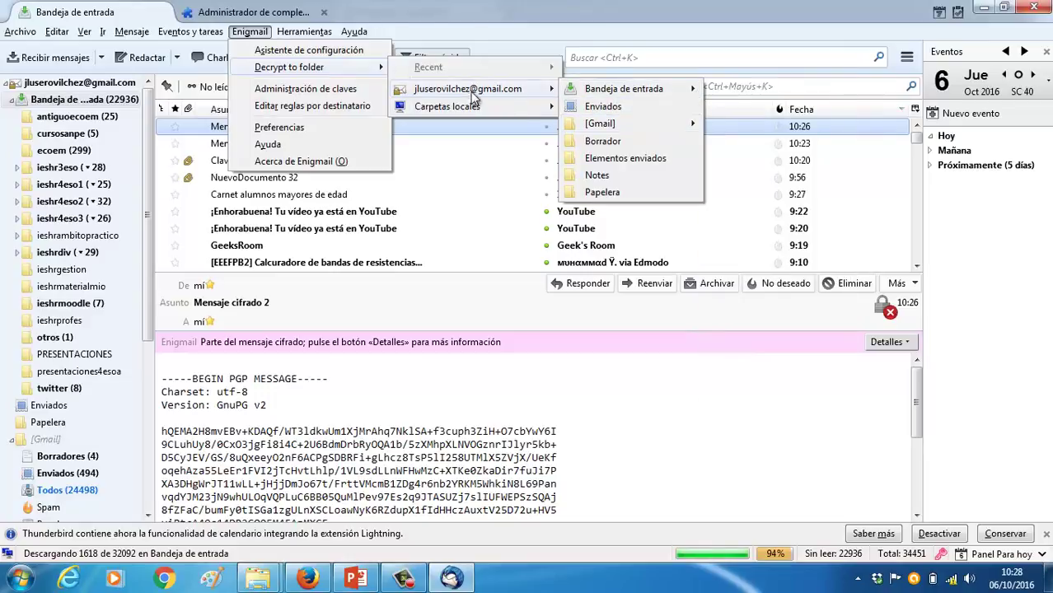
pyautogui.moveTo(462, 108)
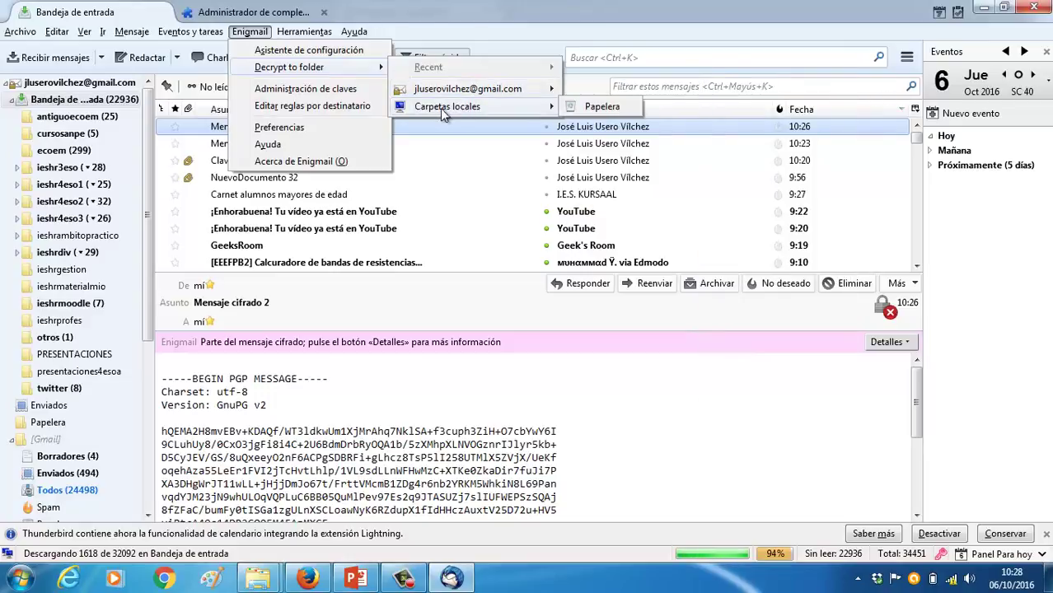
# In Enigmail key management, expand key FA2F37F1 and view its properties
pyautogui.click(349, 89)
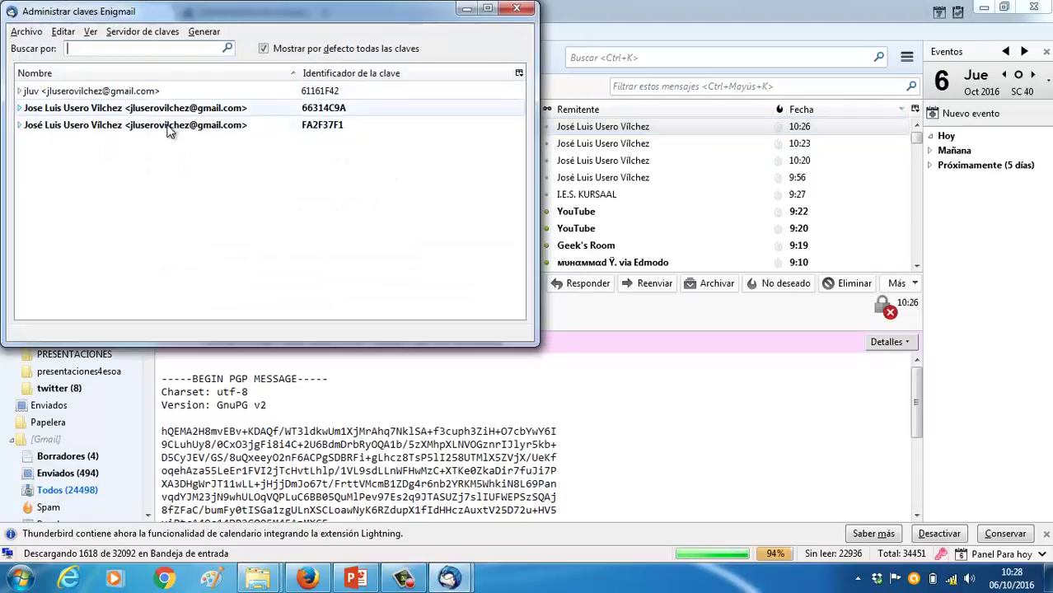
pyautogui.click(167, 128)
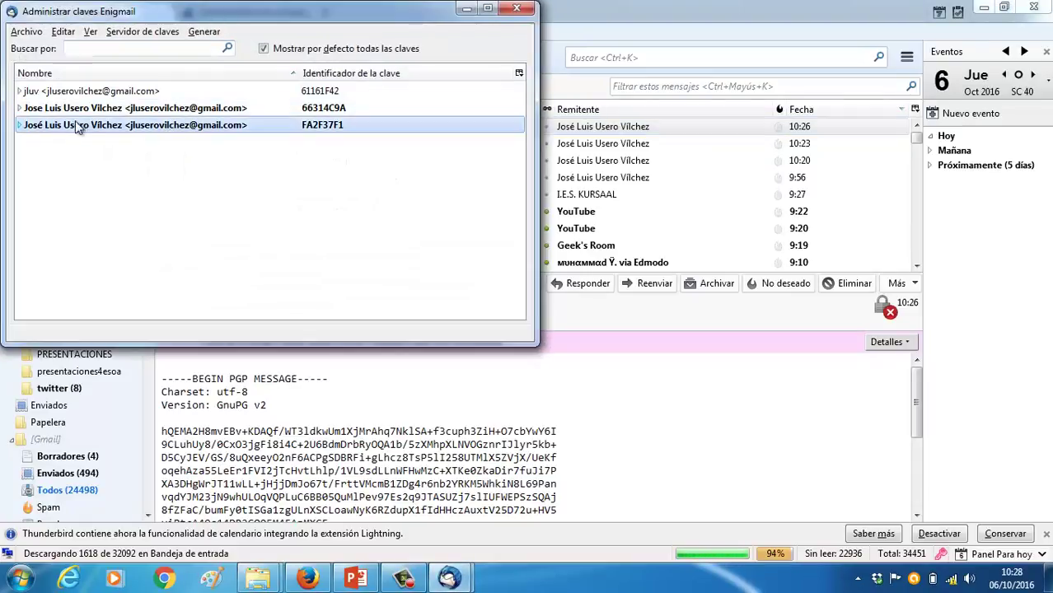
pyautogui.click(21, 124)
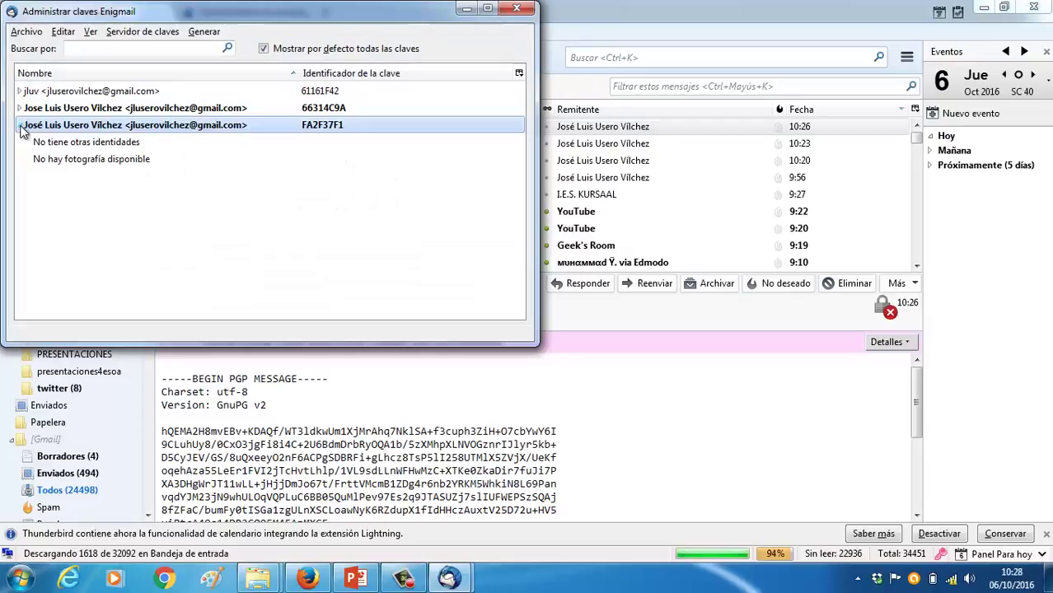
pyautogui.rightClick(96, 124)
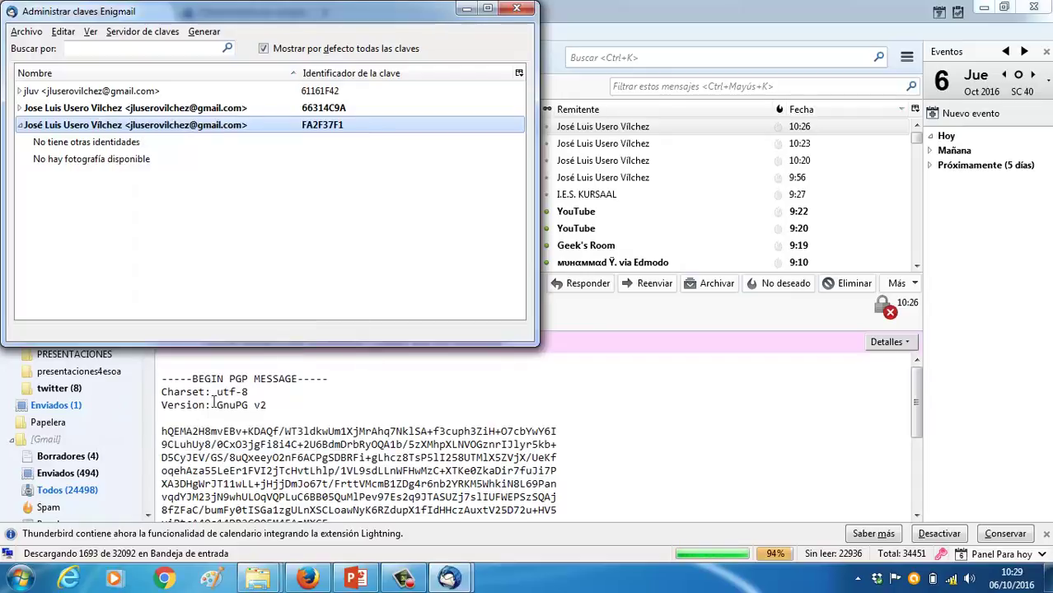
pyautogui.click(173, 443)
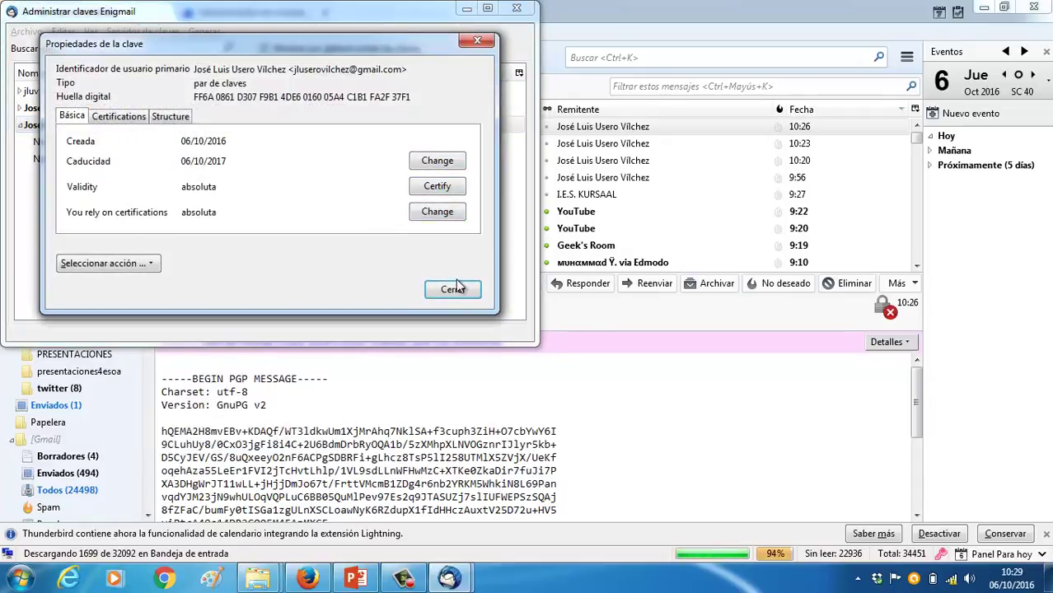
pyautogui.click(452, 290)
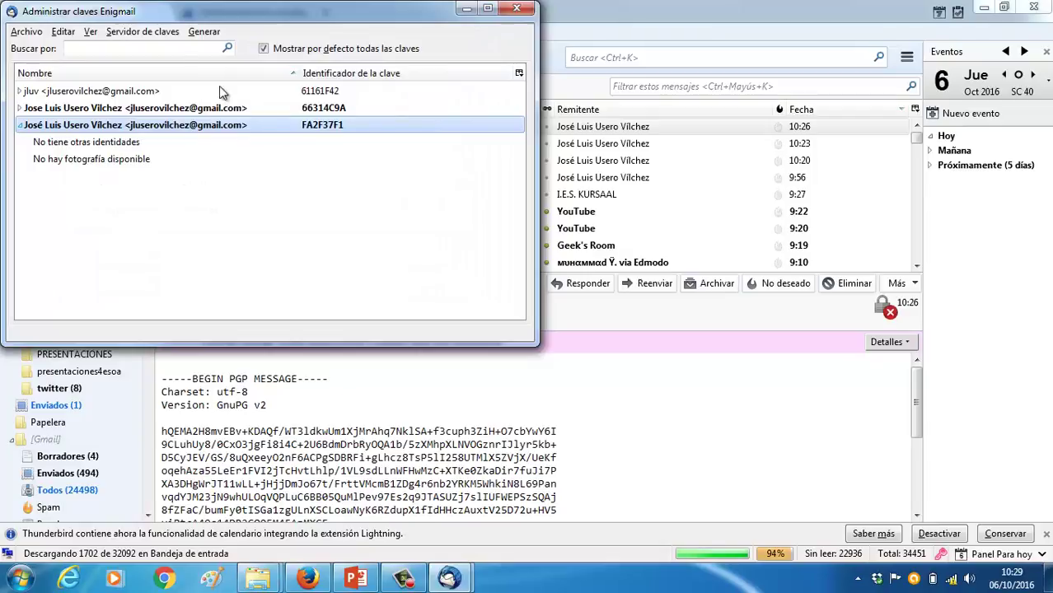
# Look through the key manager's keyserver, generate and display menus, then close the key manager
pyautogui.click(145, 31)
pyautogui.click(204, 33)
pyautogui.click(89, 33)
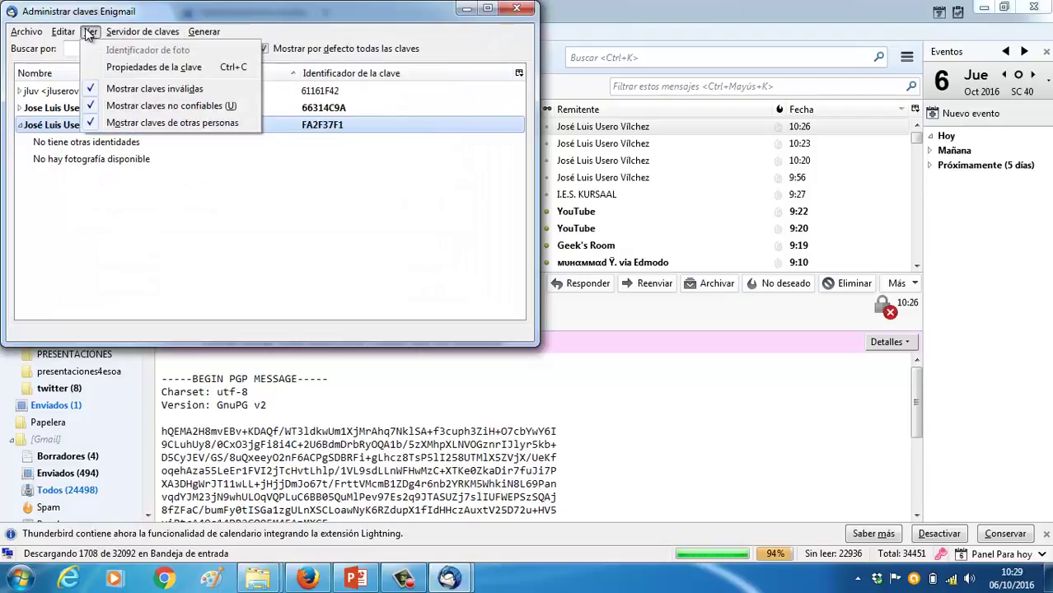
pyautogui.moveTo(26, 33)
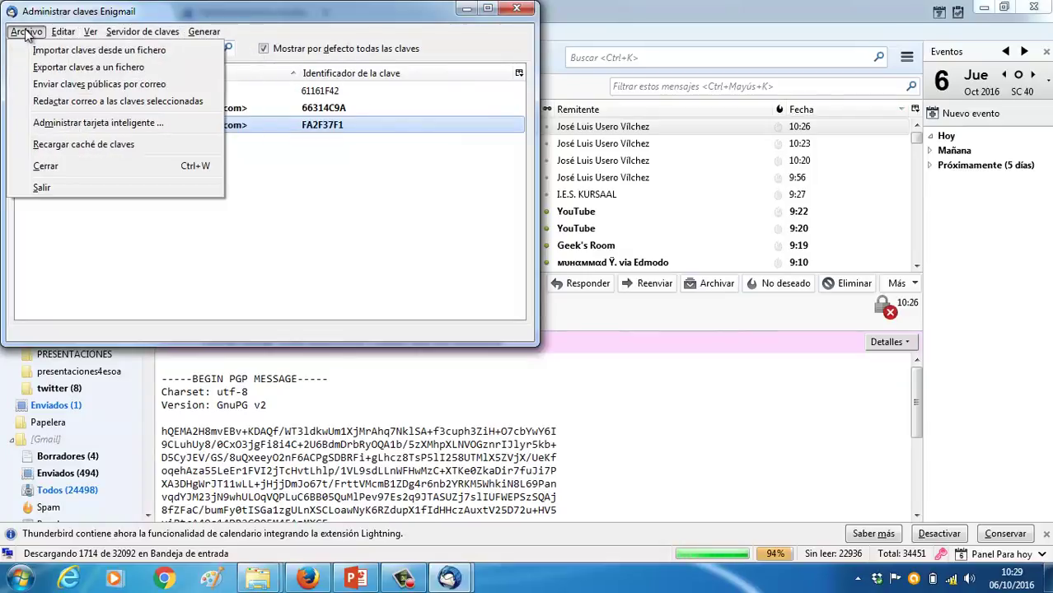
pyautogui.click(316, 218)
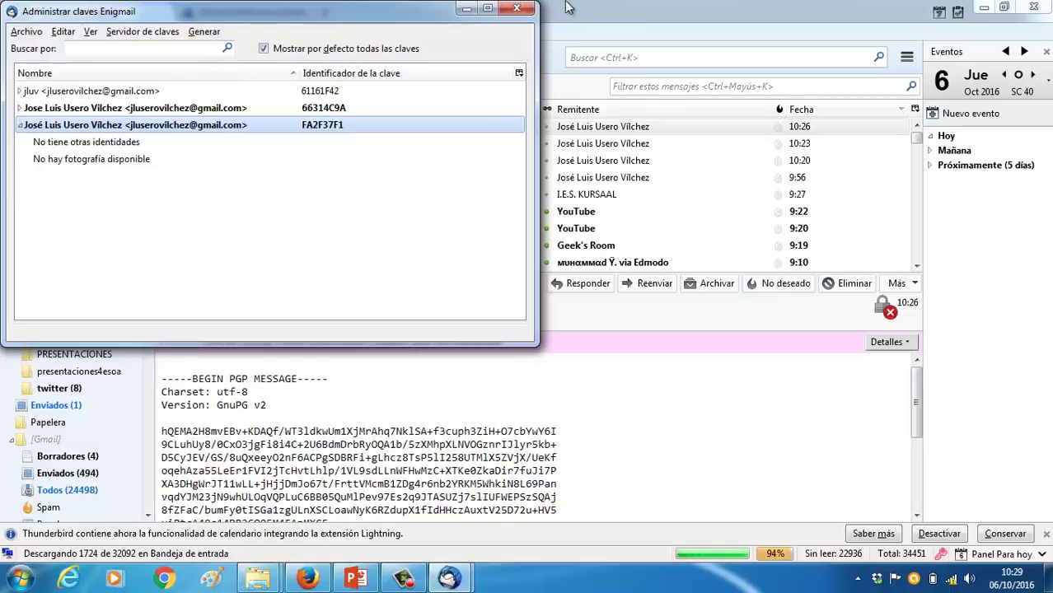
pyautogui.click(517, 8)
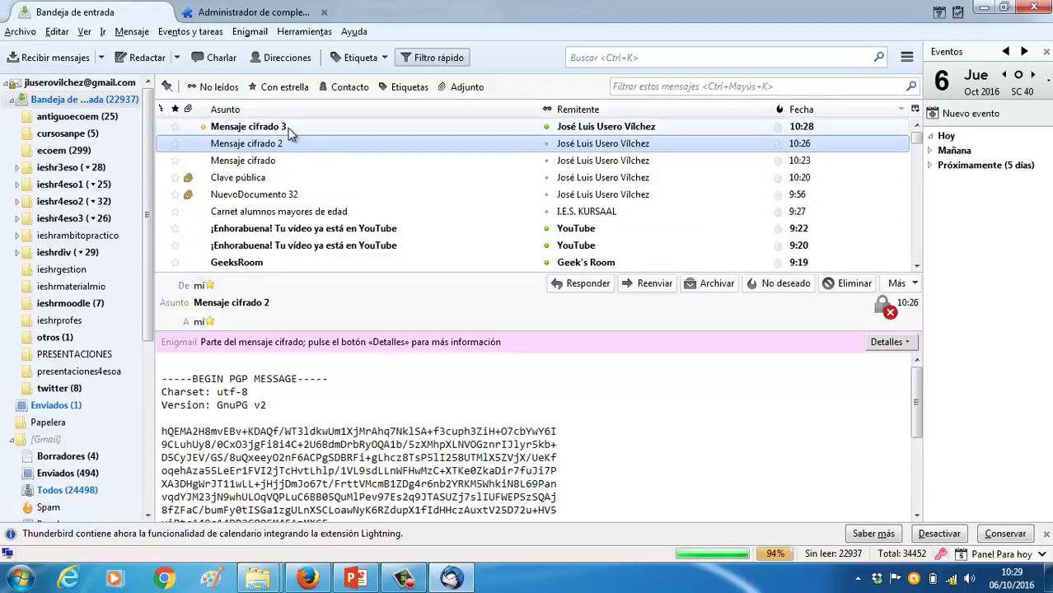
# Open Mensaje cifrado 3 and read its Enigmail security information reporting the missing secret key
pyautogui.click(288, 127)
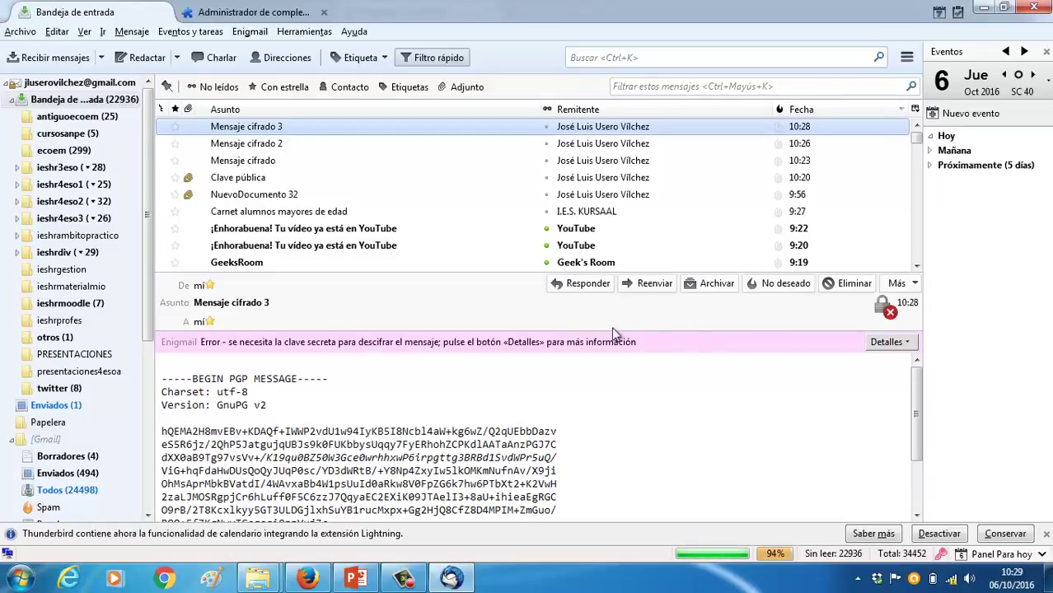
pyautogui.click(889, 342)
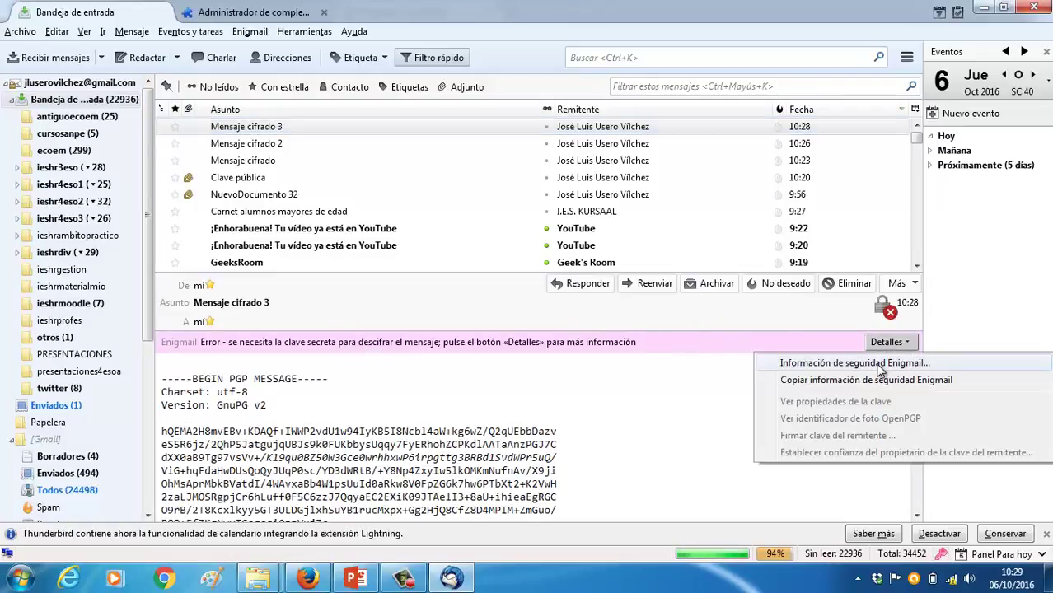
pyautogui.click(879, 365)
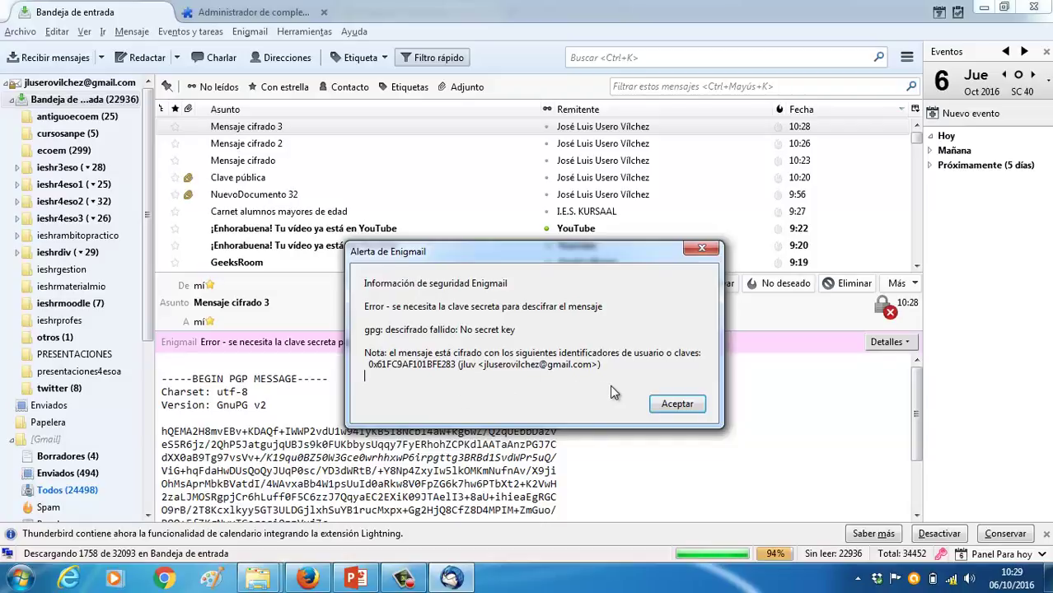
pyautogui.click(680, 407)
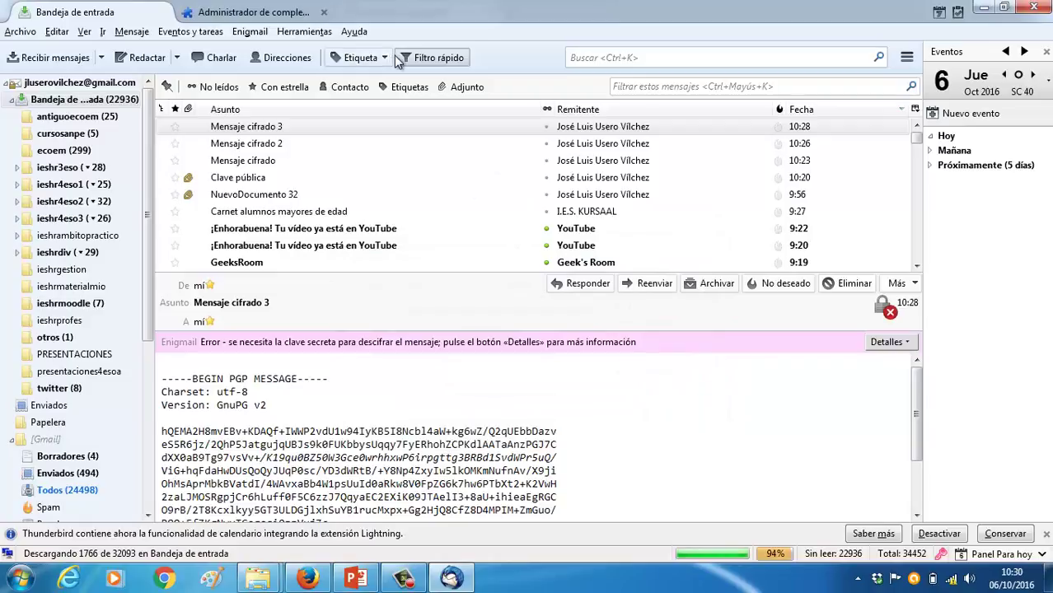
# Start the Enigmail setup wizard for Mensaje cifrado 3, then cancel and confirm closing it
pyautogui.click(280, 127)
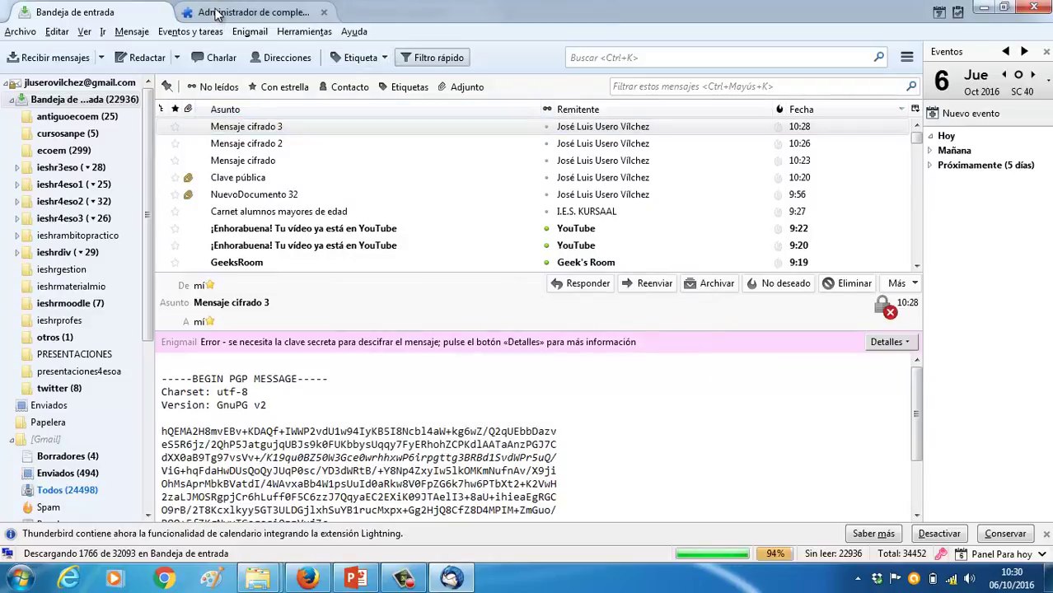
pyautogui.click(250, 31)
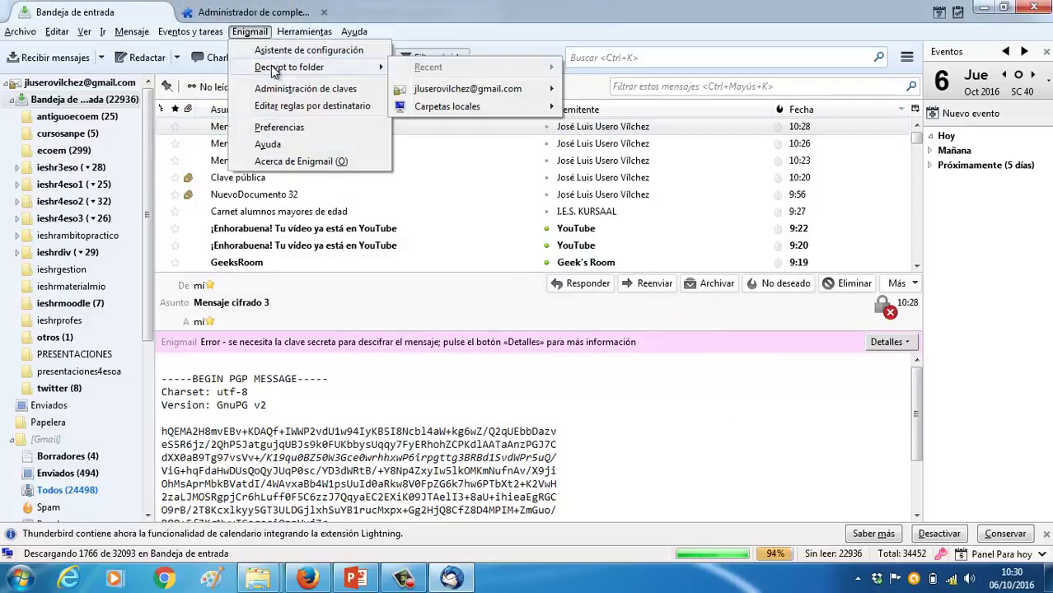
pyautogui.click(294, 51)
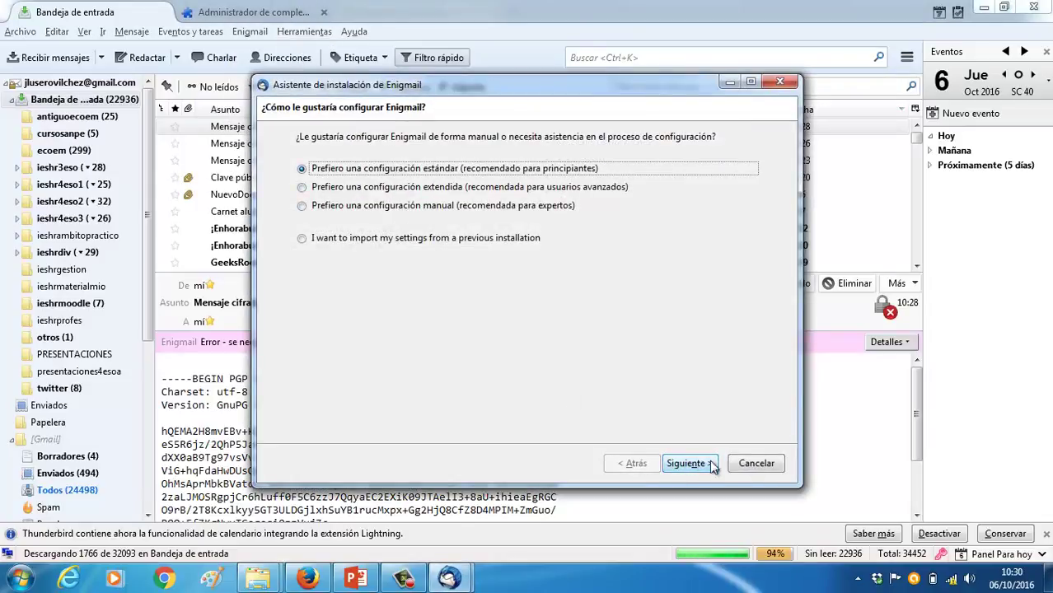
pyautogui.click(756, 463)
pyautogui.click(629, 312)
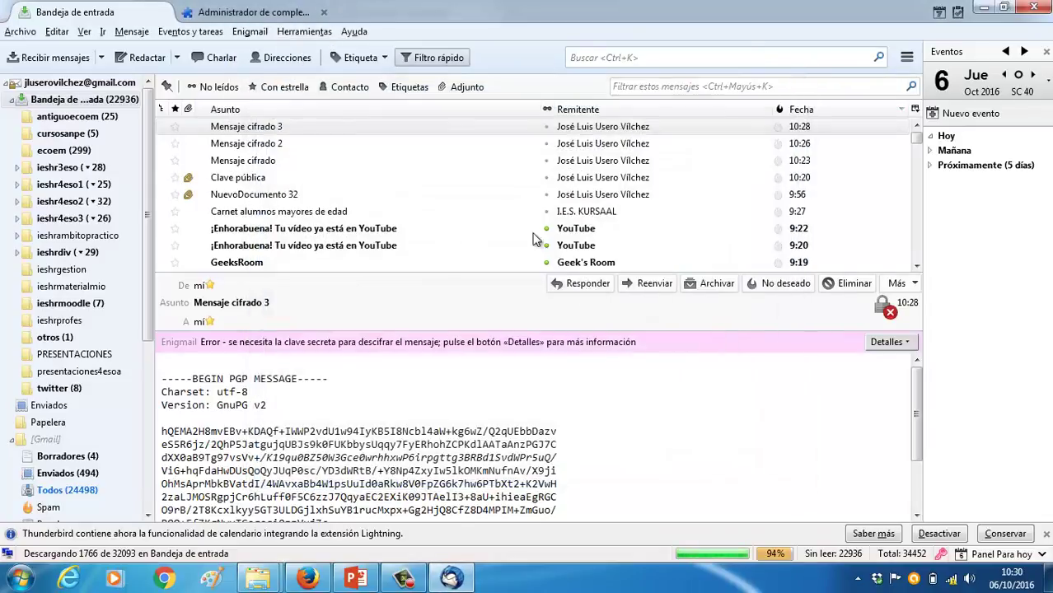
# Look at the Sending and Backup/Restore tabs of Enigmail preferences, then cancel without saving
pyautogui.click(258, 38)
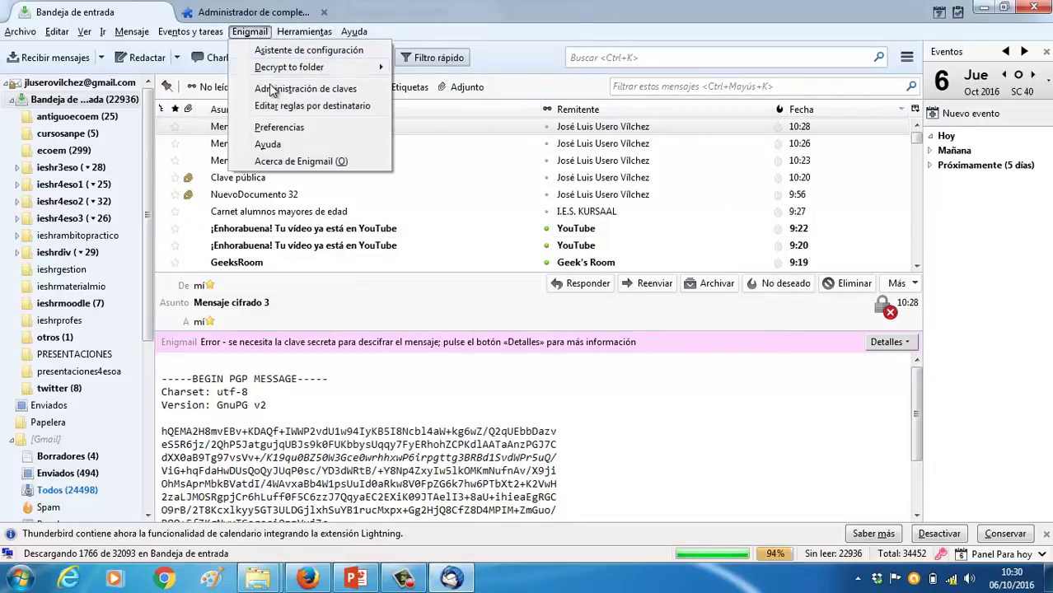
pyautogui.moveTo(285, 72)
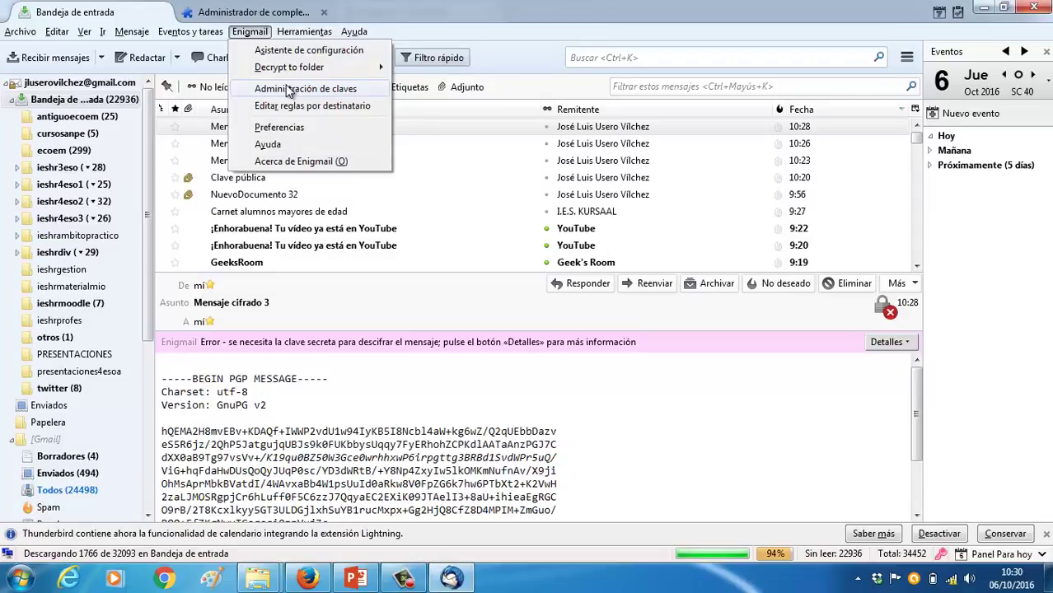
pyautogui.click(284, 128)
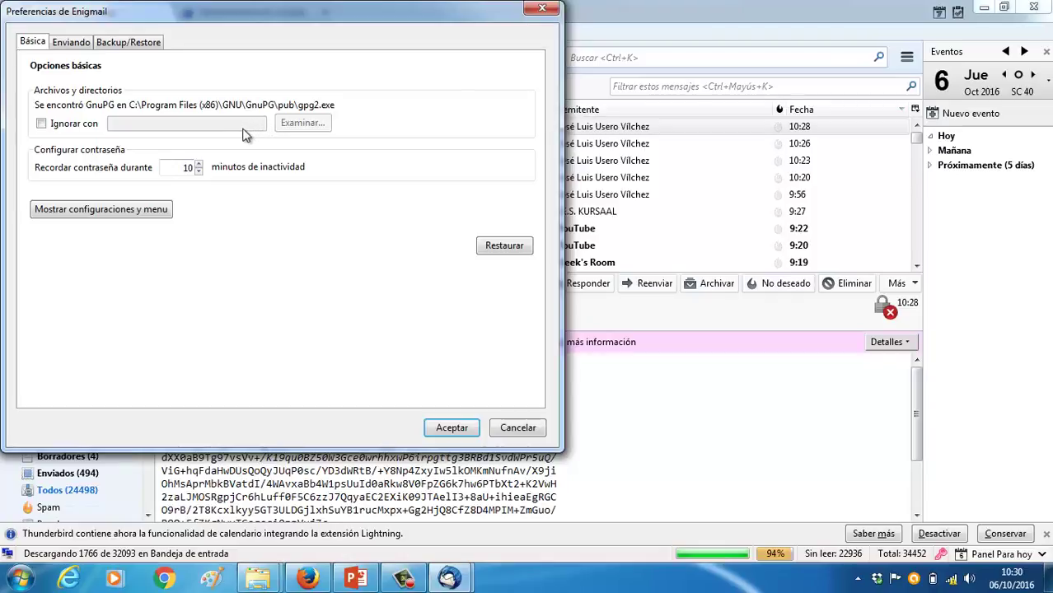
pyautogui.click(77, 46)
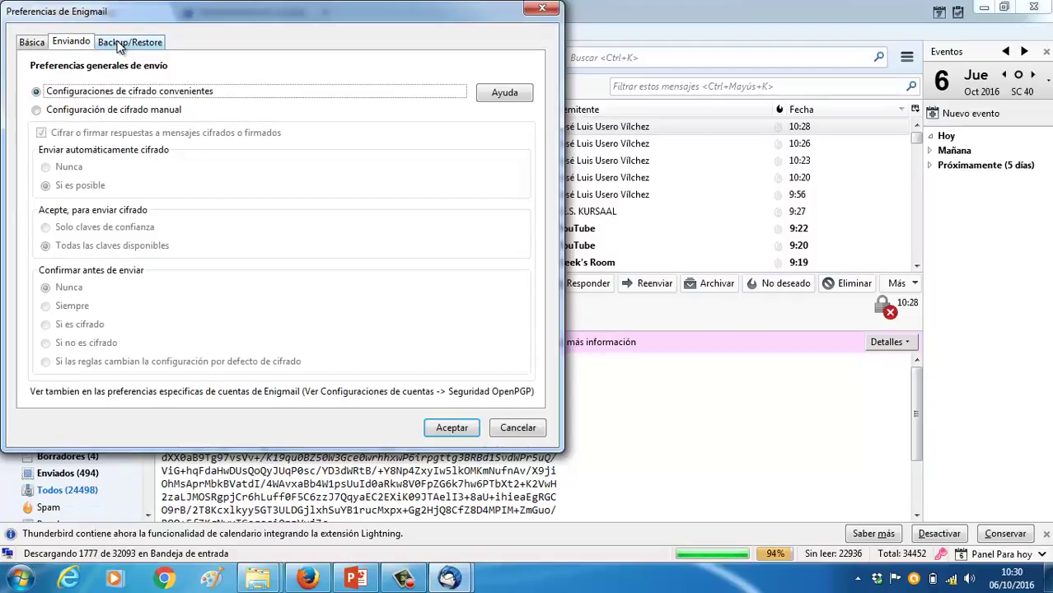
pyautogui.click(122, 42)
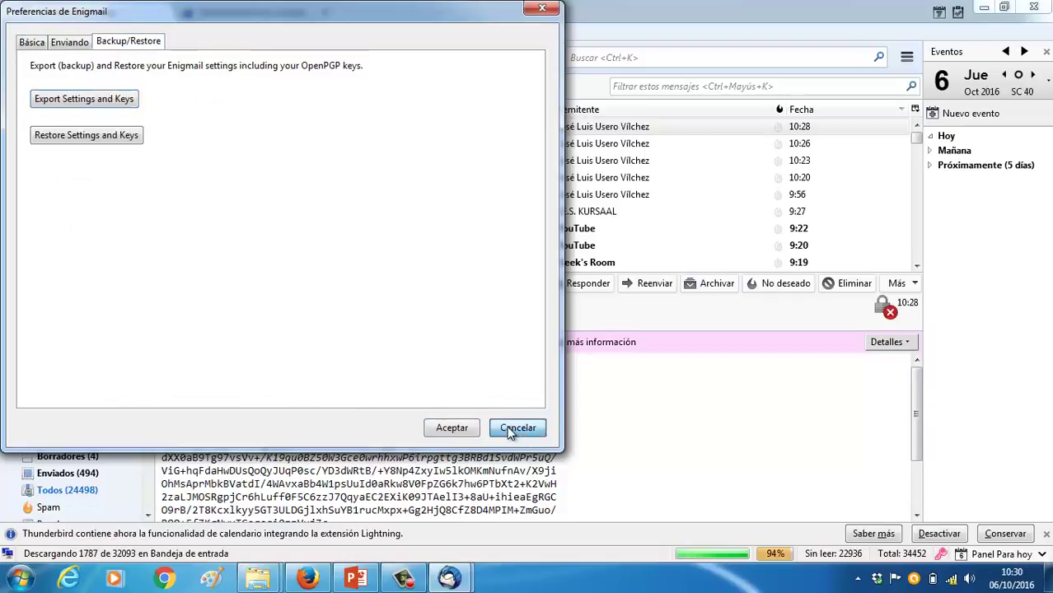
pyautogui.click(516, 428)
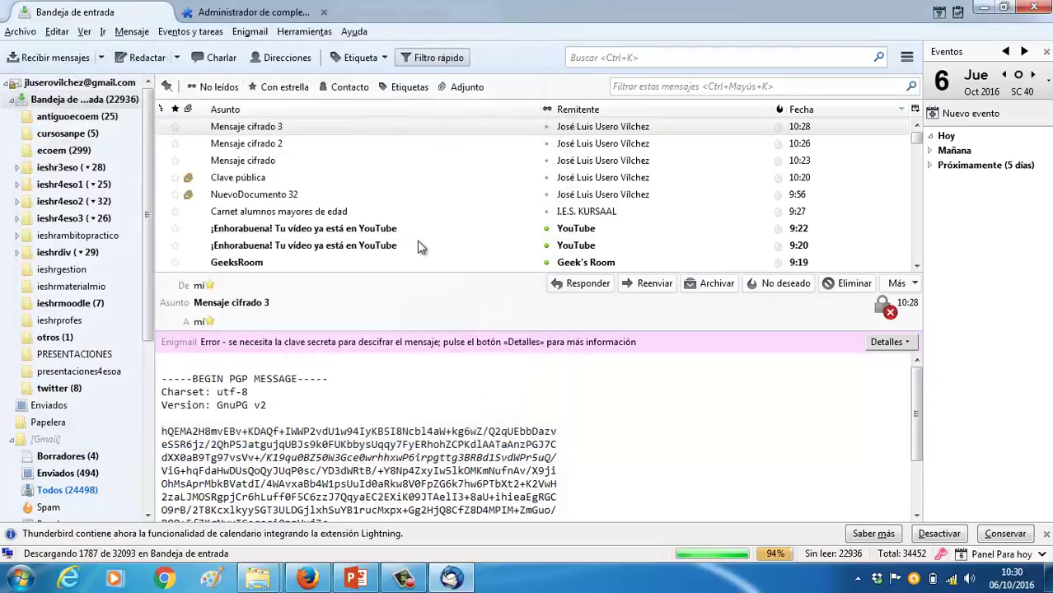
# Browse Enigmail's Decrypt to folder submenu without choosing anything and return to the message body
pyautogui.click(249, 33)
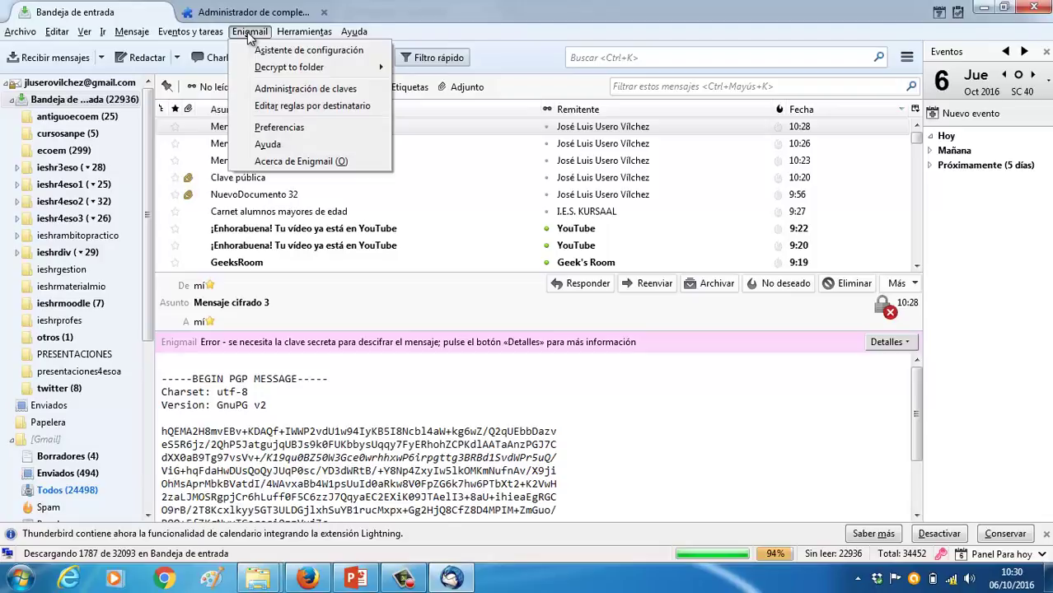
pyautogui.moveTo(260, 72)
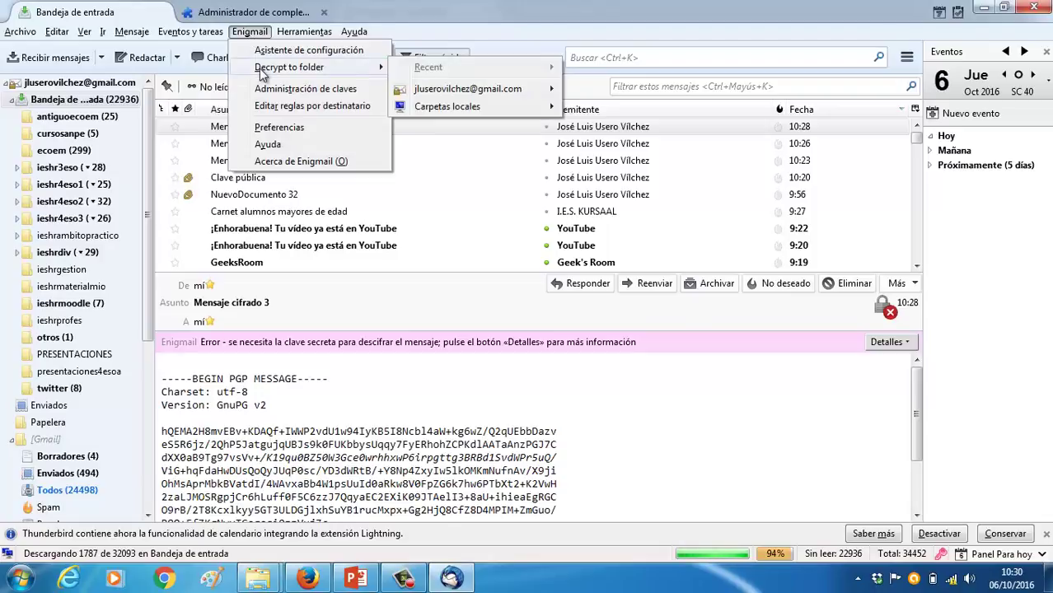
pyautogui.moveTo(451, 108)
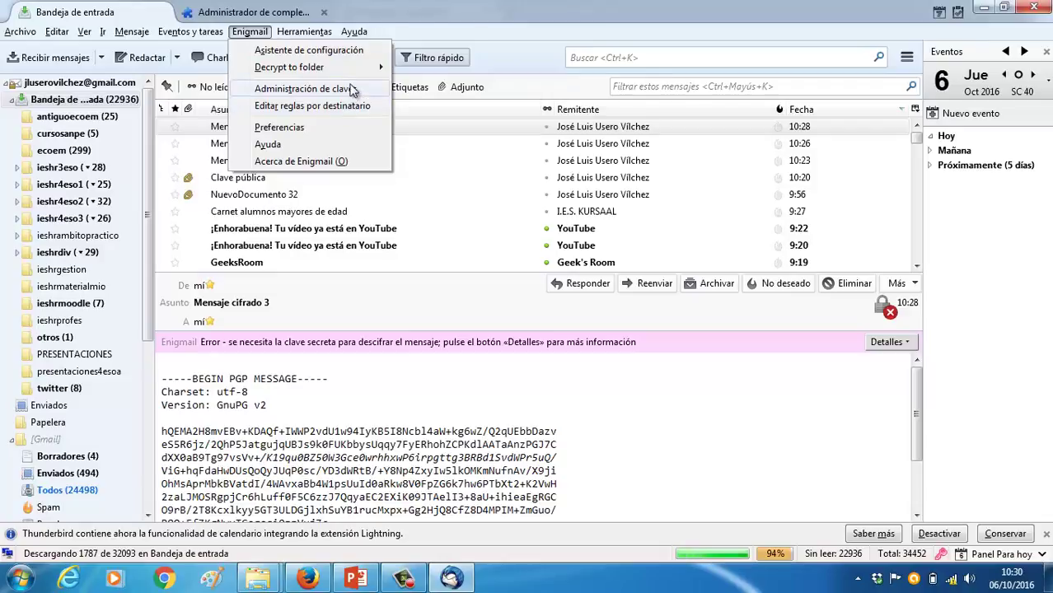
pyautogui.click(317, 91)
pyautogui.click(265, 363)
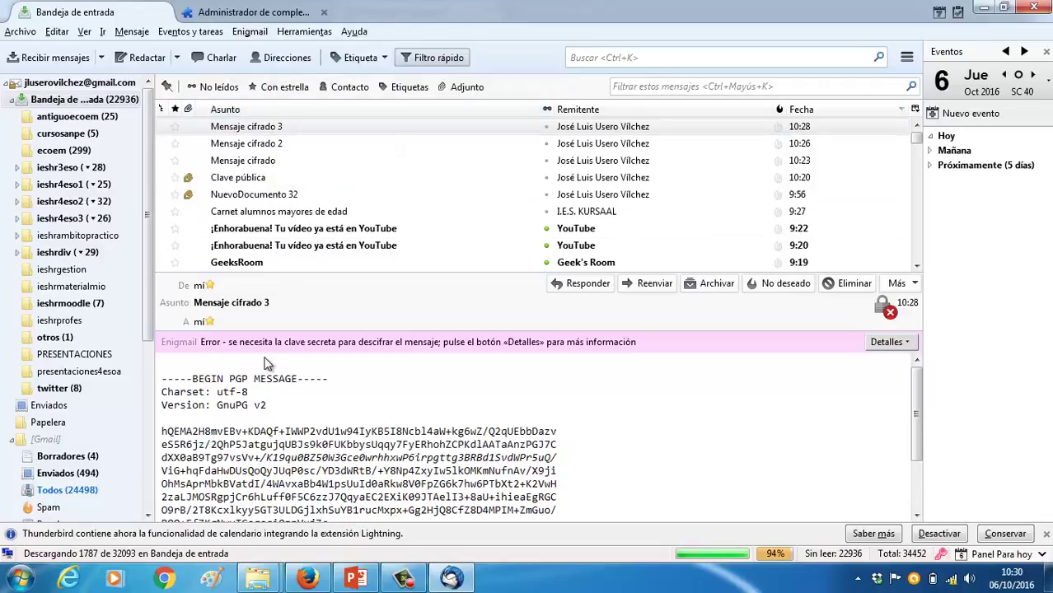
# Decrypt Mensaje cifrado 3 into Bandeja de entrada, retrying three times before skipping it
pyautogui.rightClick(270, 387)
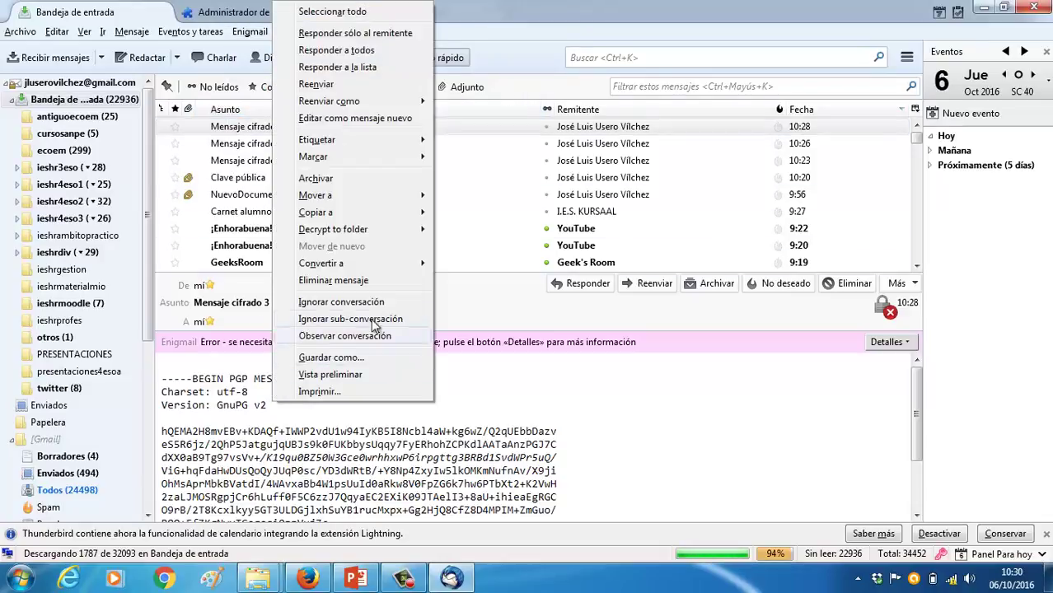
pyautogui.moveTo(389, 231)
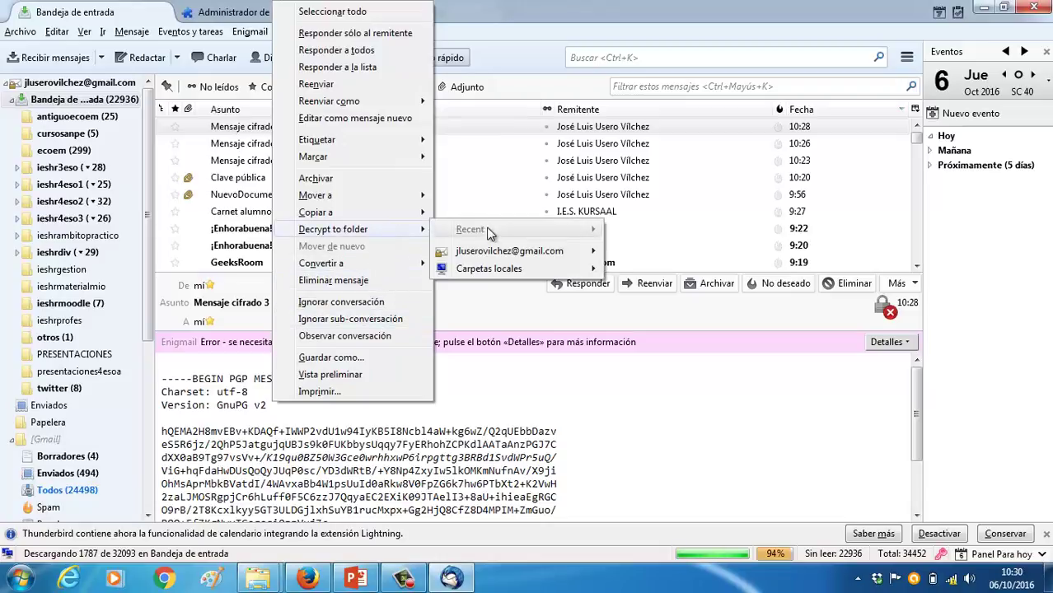
pyautogui.moveTo(491, 251)
pyautogui.moveTo(658, 253)
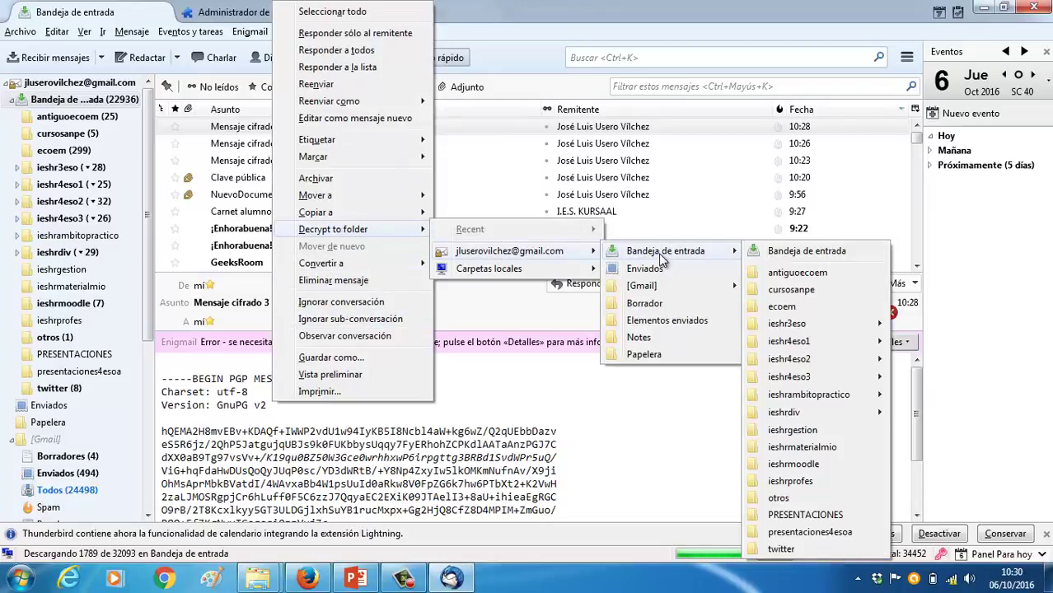
pyautogui.click(786, 248)
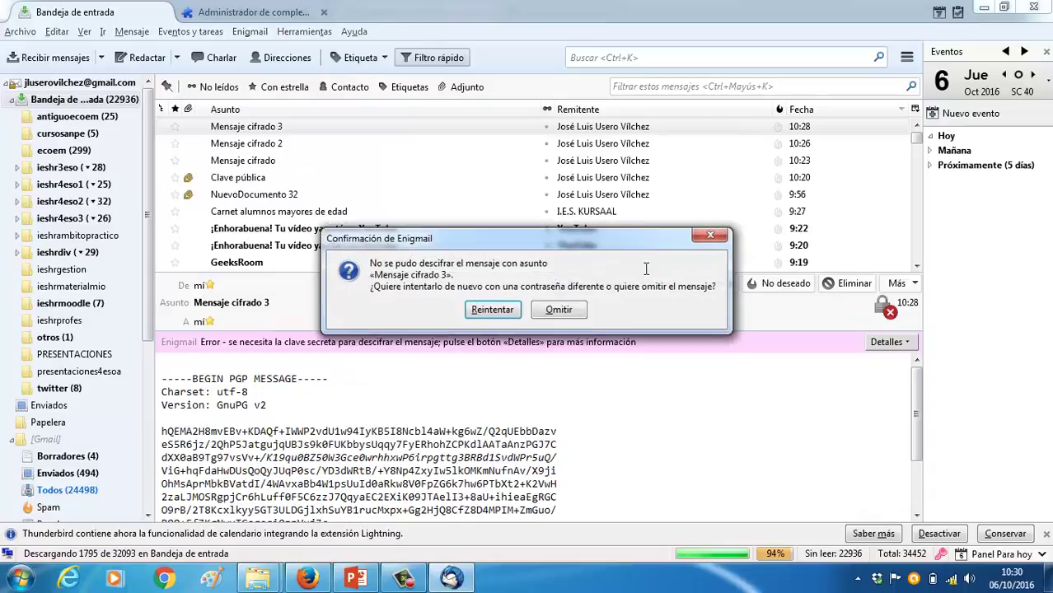
pyautogui.click(491, 310)
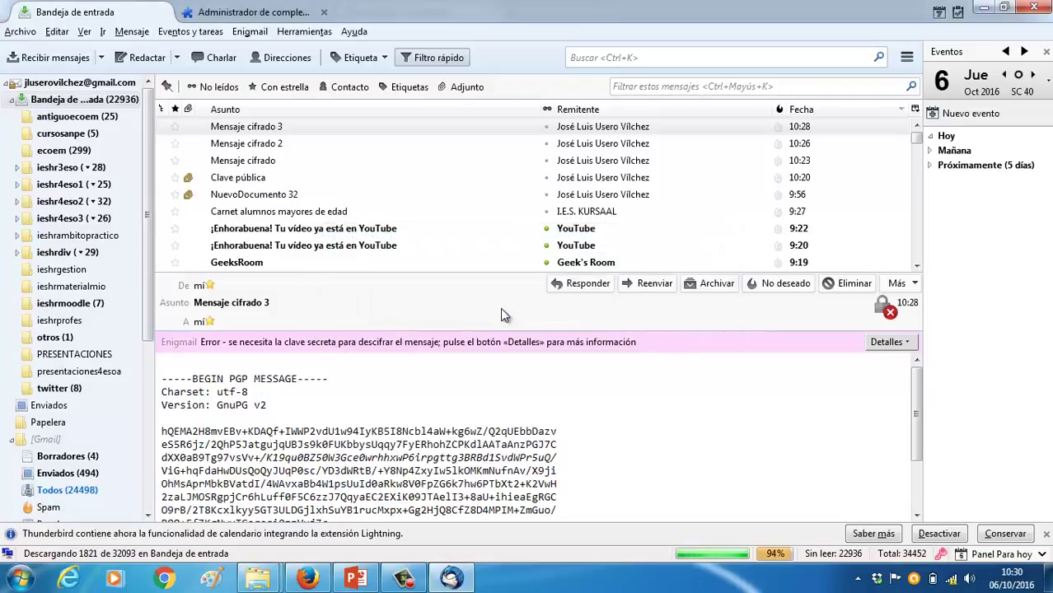
pyautogui.click(500, 307)
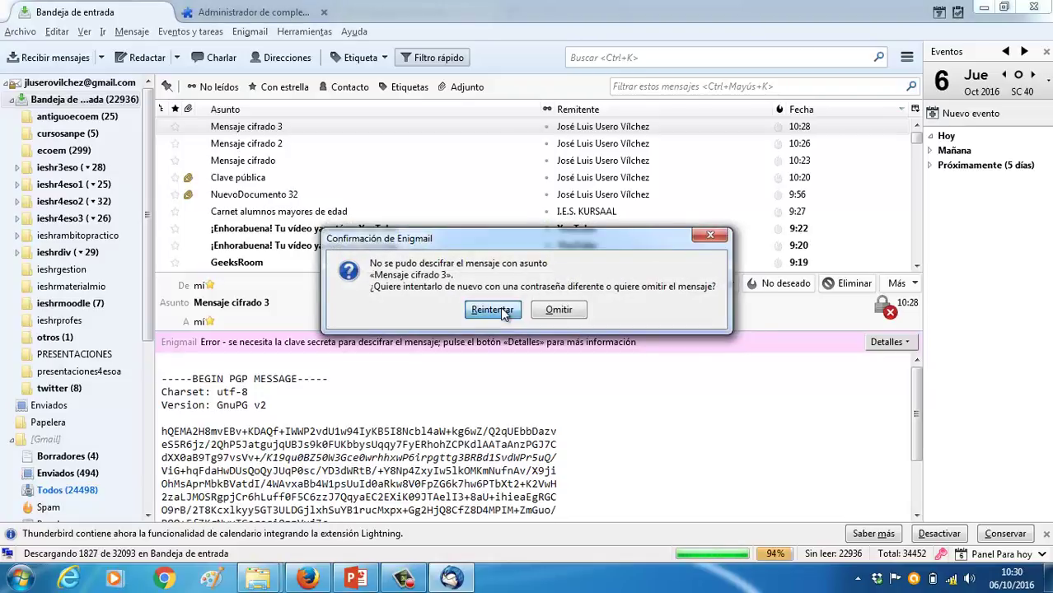
pyautogui.click(501, 306)
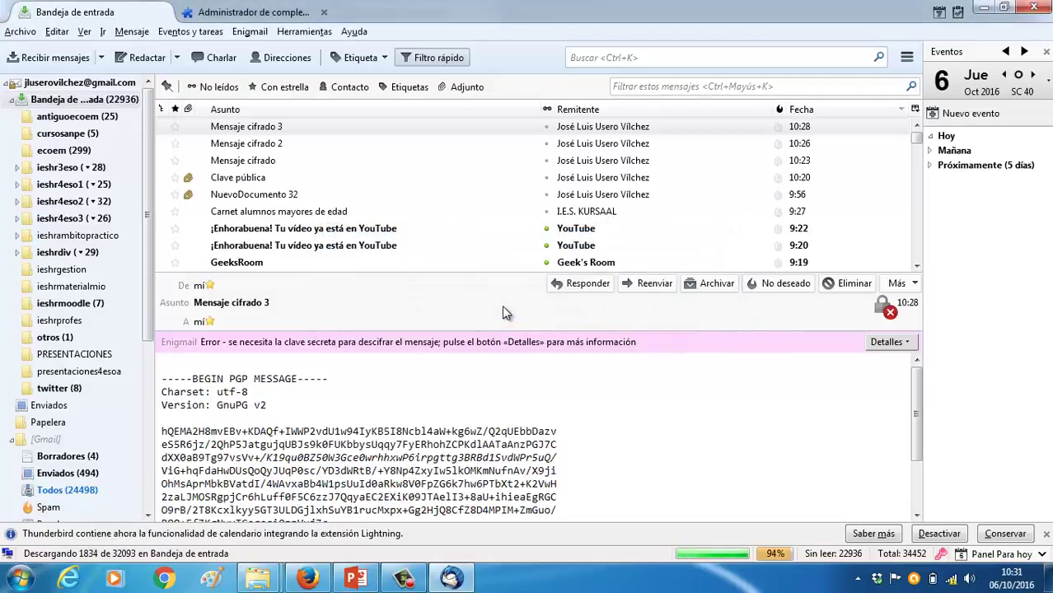
pyautogui.click(576, 310)
# Copy the message's Enigmail security information and close the add-on manager tab
pyautogui.rightClick(288, 422)
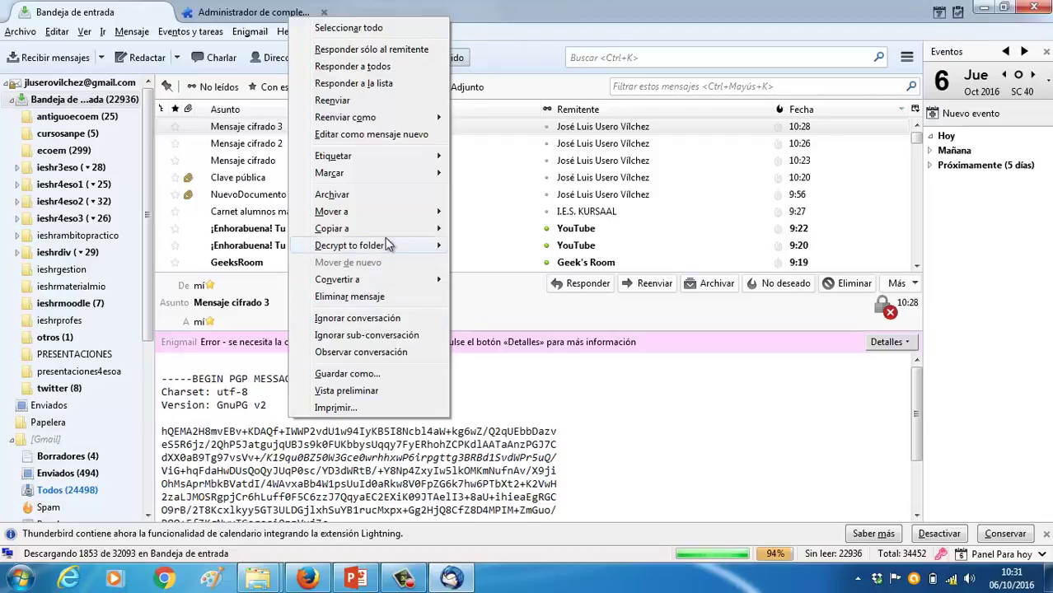
pyautogui.click(576, 358)
pyautogui.click(886, 341)
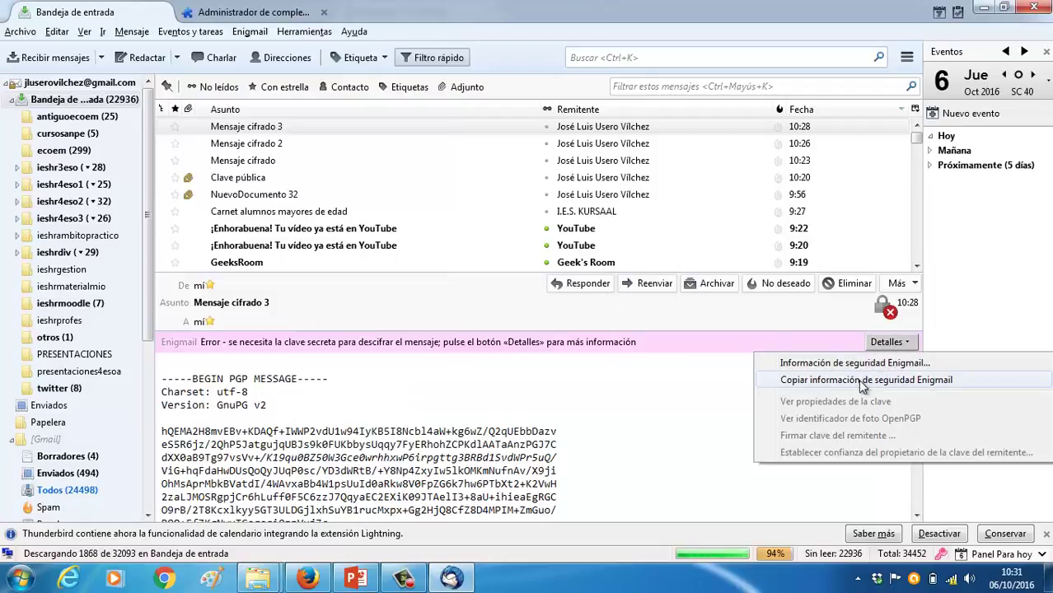
pyautogui.click(864, 380)
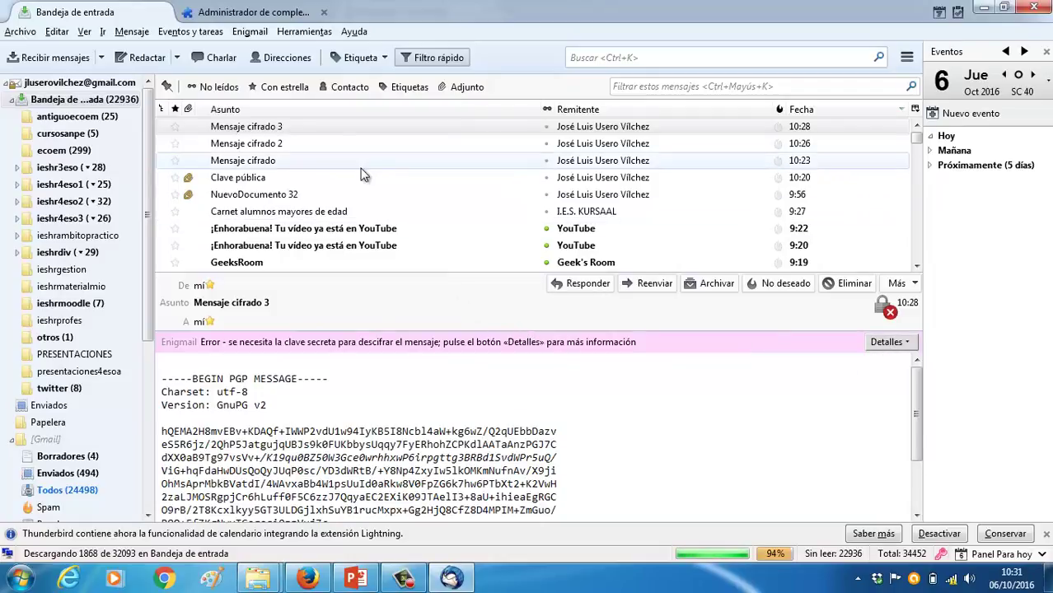
pyautogui.click(276, 12)
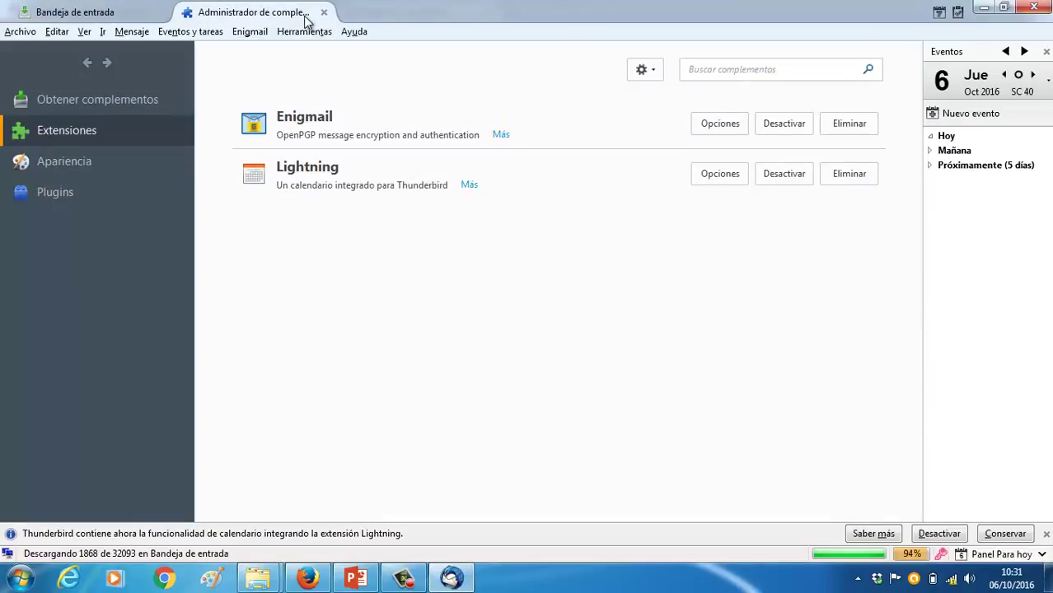
pyautogui.click(323, 13)
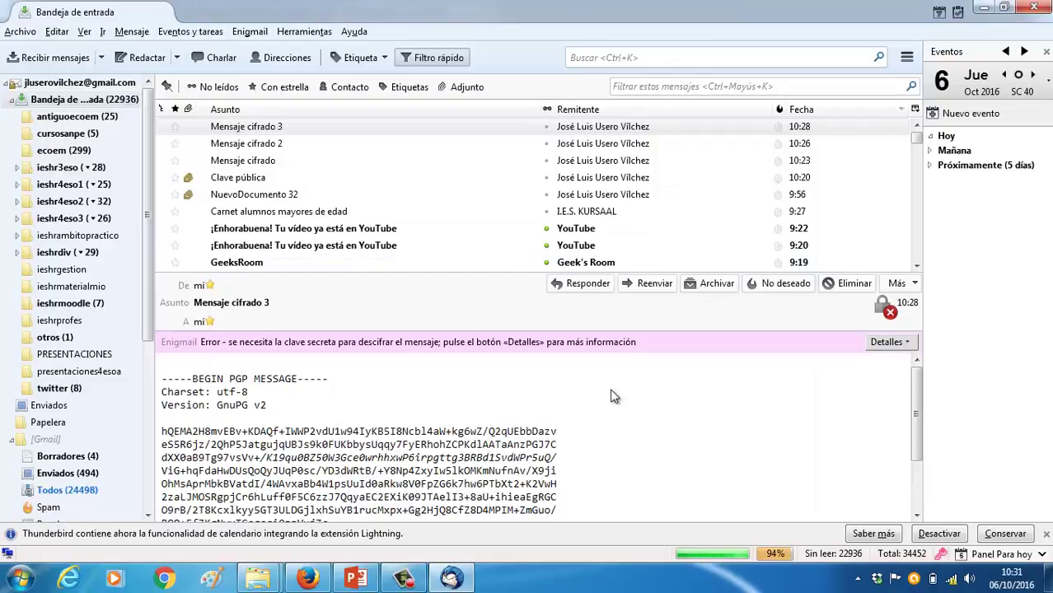
# Quit Thunderbird and relaunch Mozilla Thunderbird from the Windows Start menu
pyautogui.click(1033, 6)
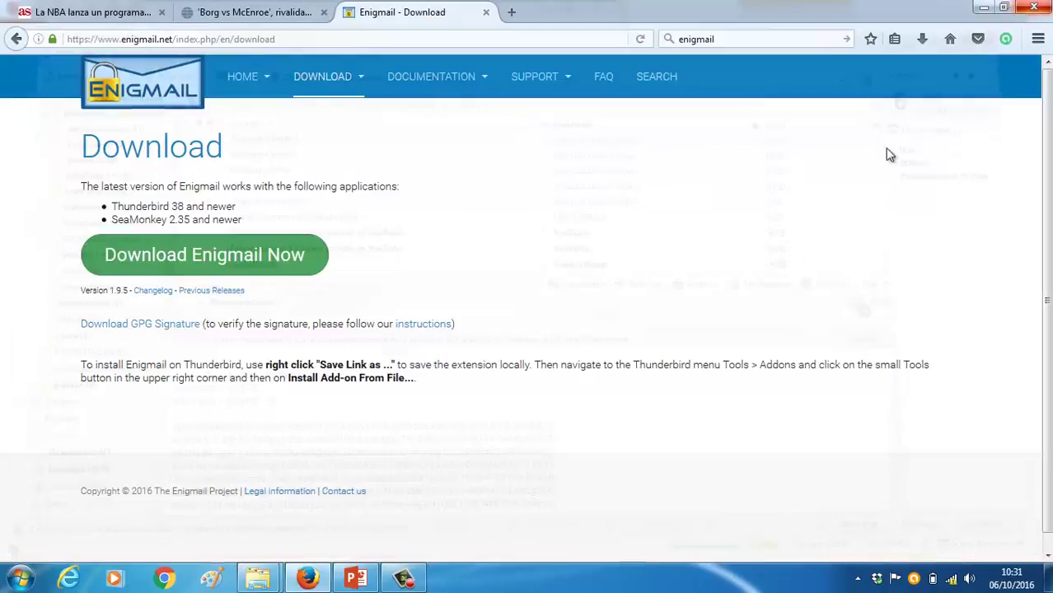
pyautogui.click(20, 578)
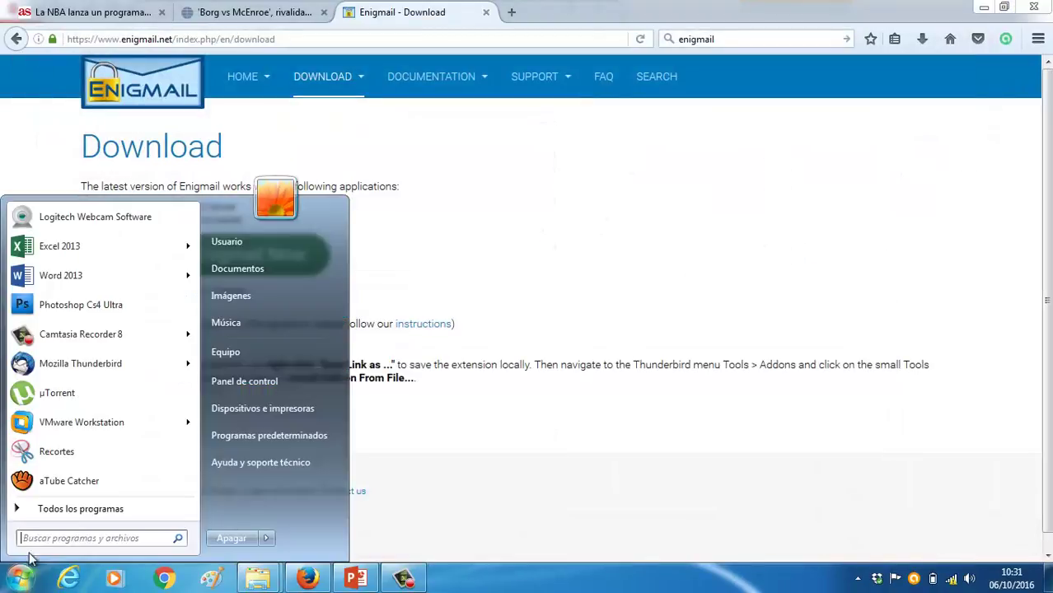
pyautogui.click(69, 369)
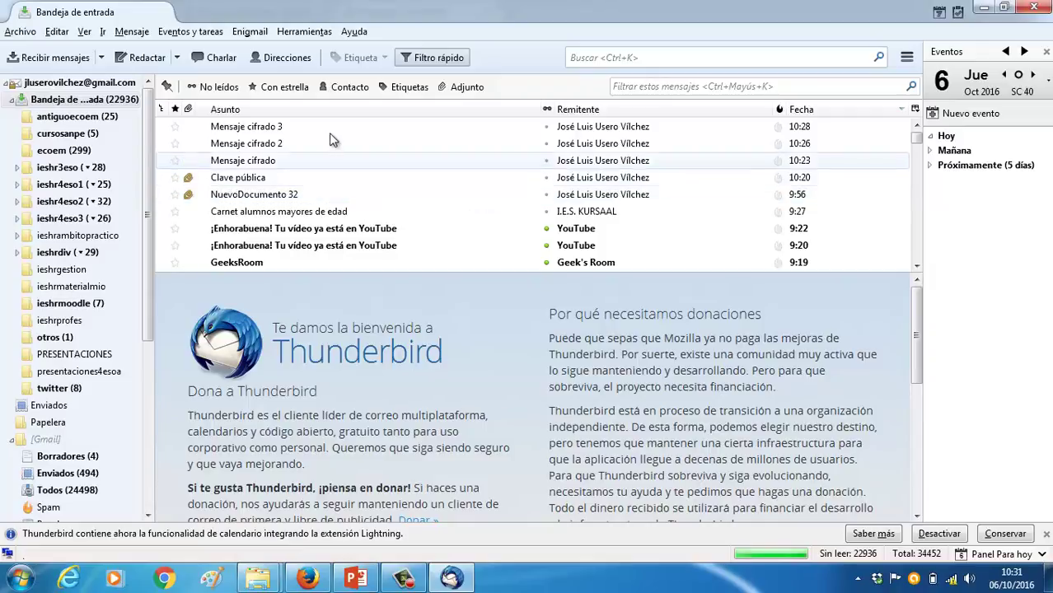
# Reopen Mensaje cifrado 3 after the restart and read Enigmail's security information reporting no secret key
pyautogui.click(294, 124)
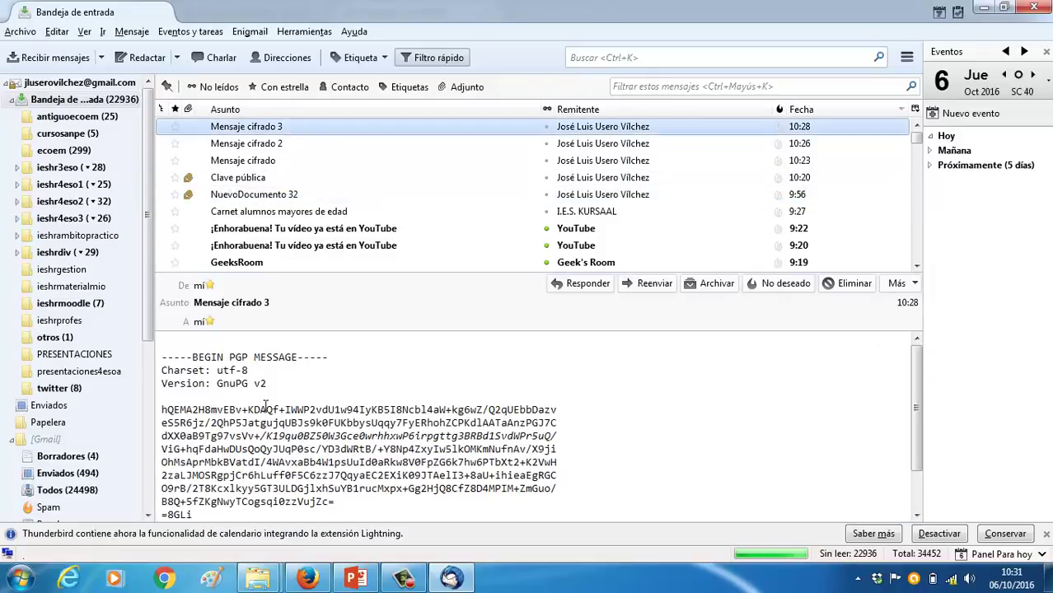
pyautogui.rightClick(322, 393)
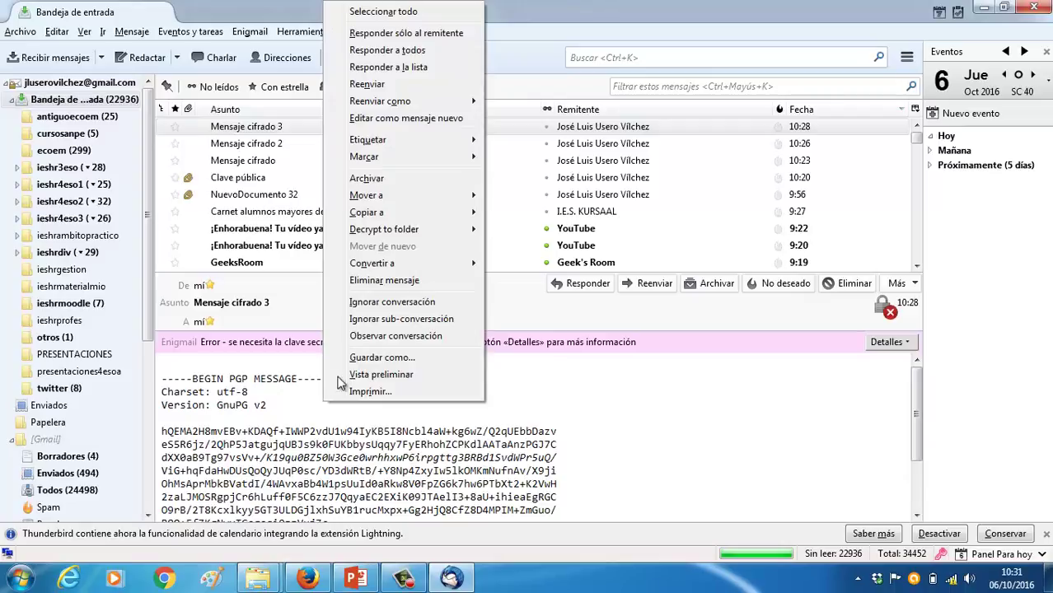
pyautogui.click(675, 347)
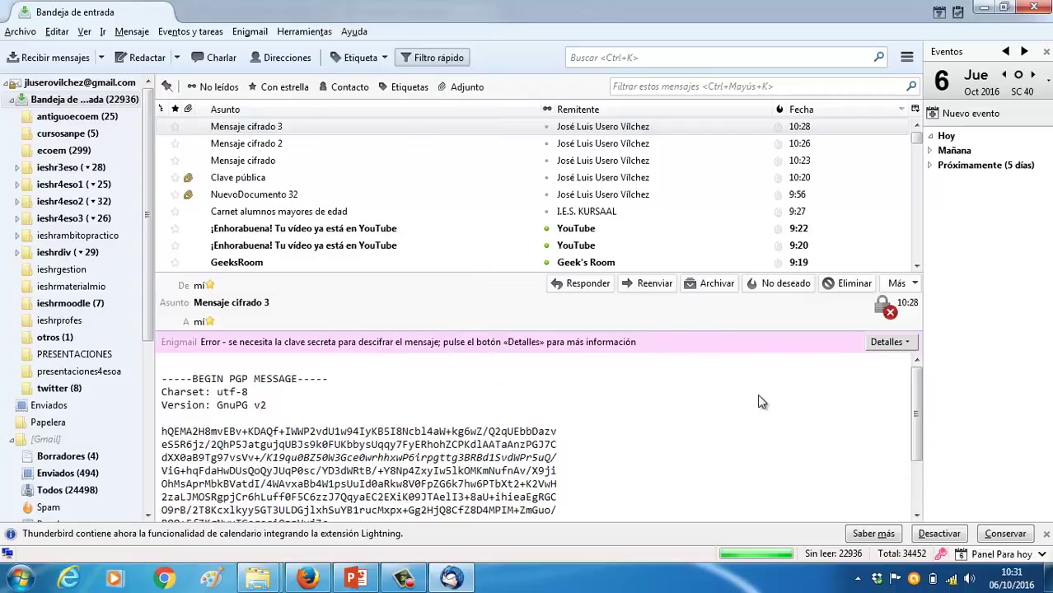
pyautogui.click(905, 346)
pyautogui.click(905, 371)
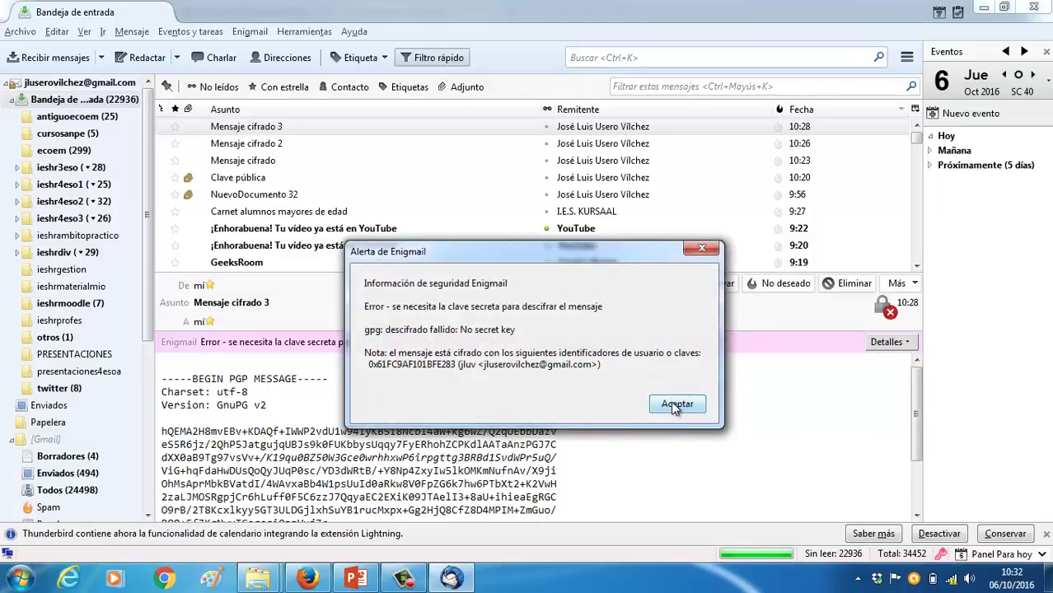
pyautogui.click(676, 405)
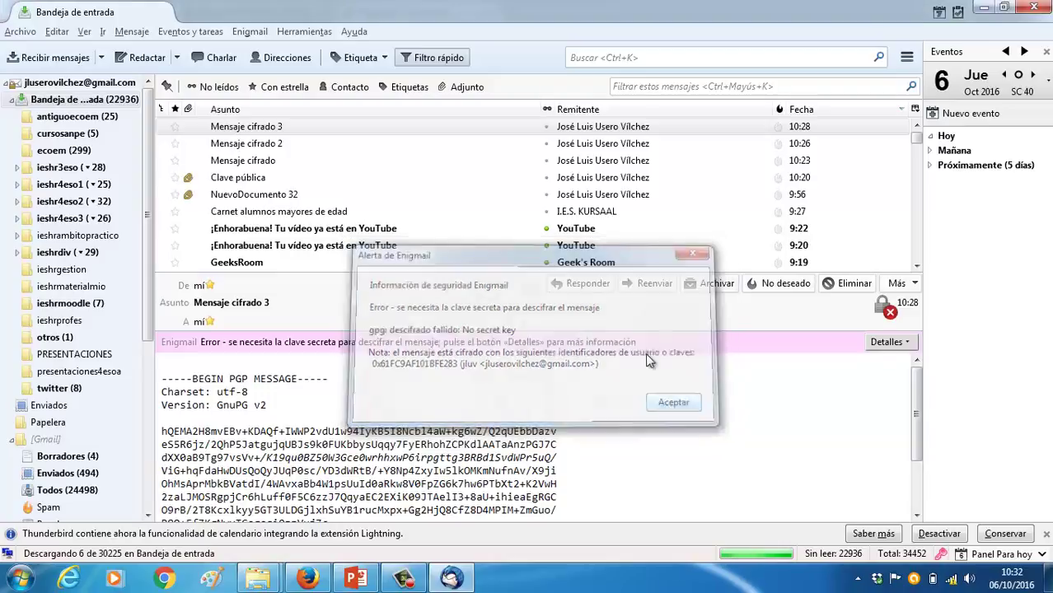
pyautogui.click(251, 32)
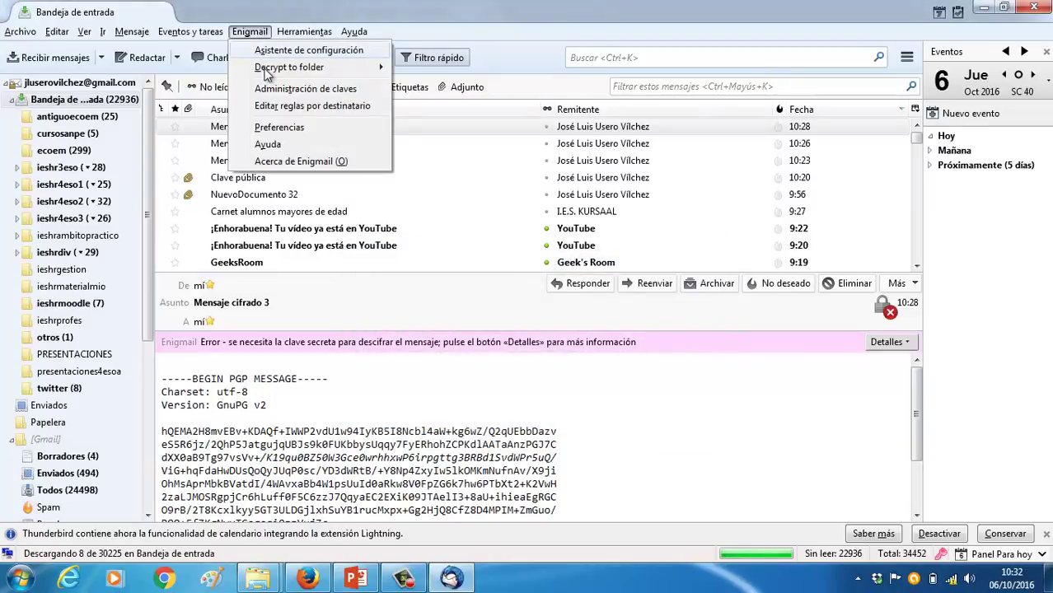
# In key management, open the first key's user ID manager, select its only user ID, and close it
pyautogui.click(267, 91)
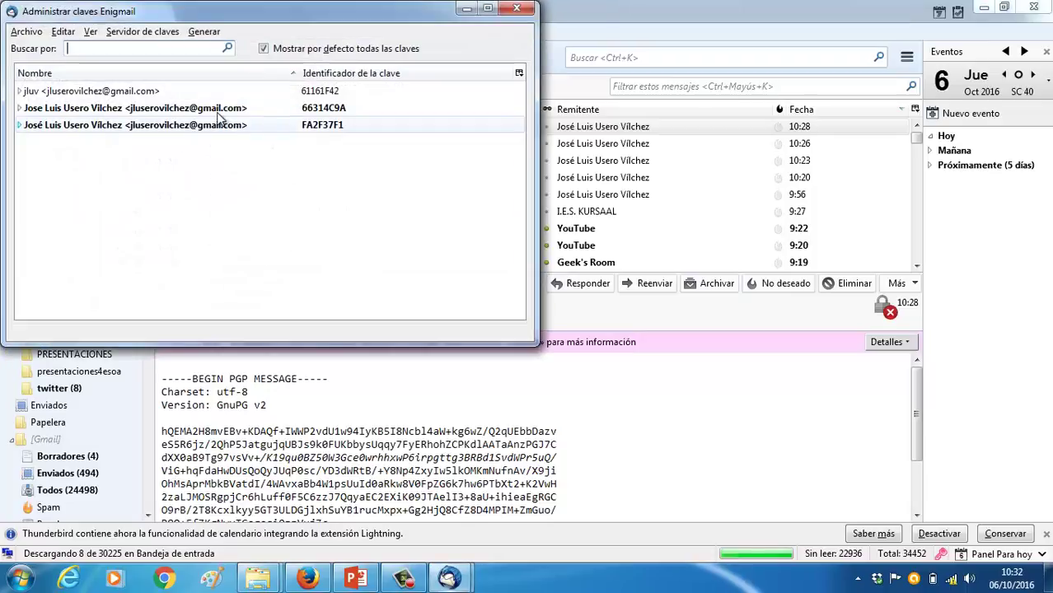
pyautogui.rightClick(137, 97)
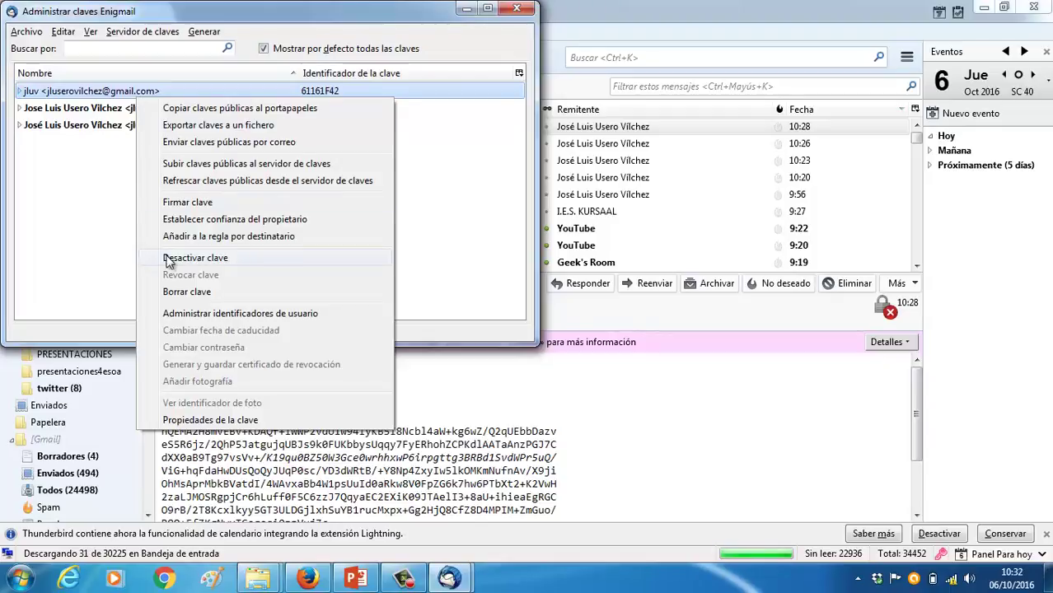
pyautogui.click(206, 316)
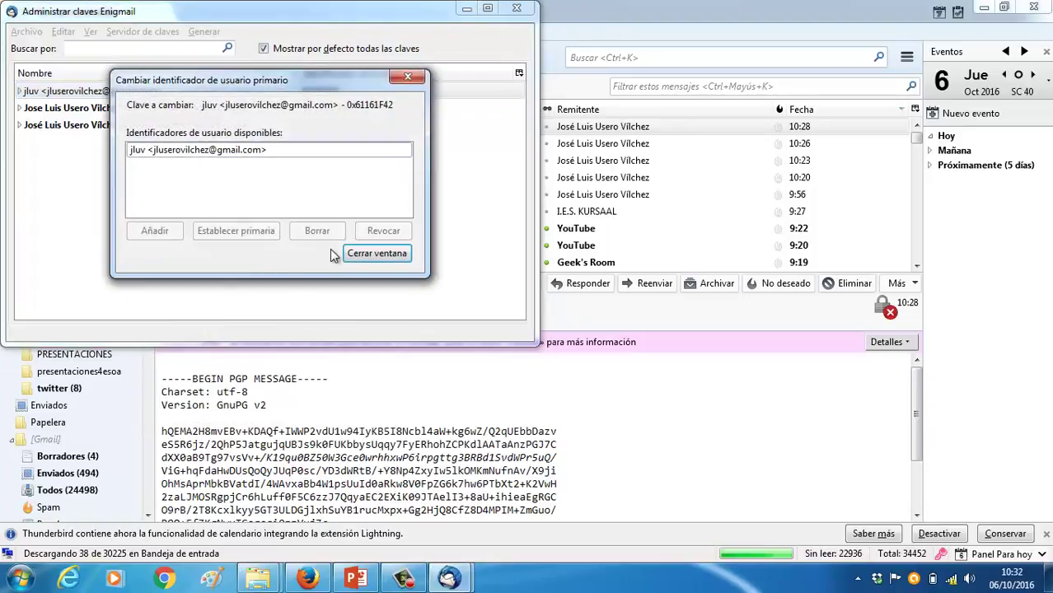
pyautogui.click(257, 157)
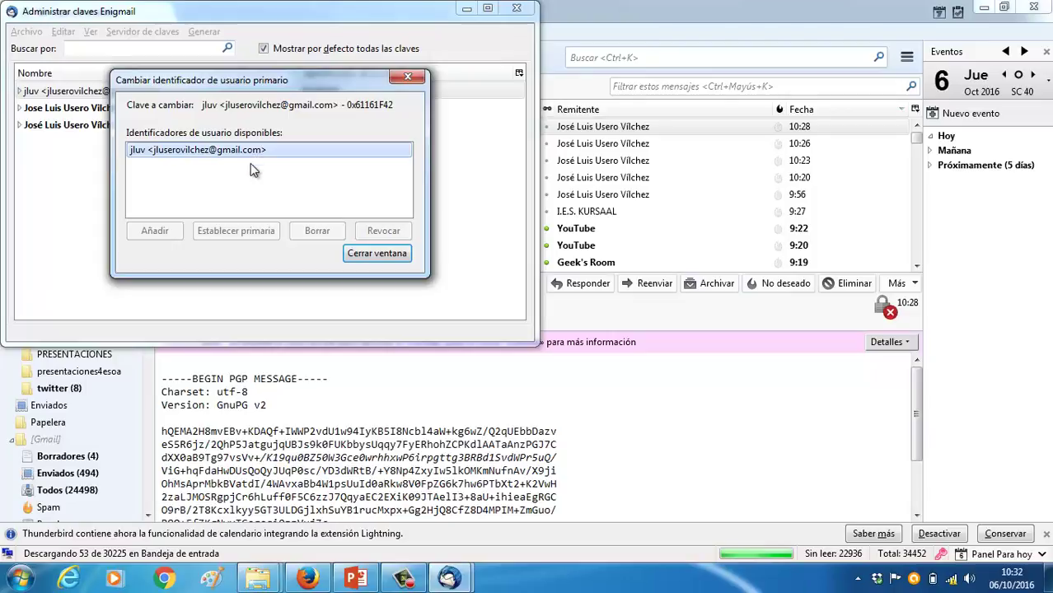
pyautogui.click(350, 253)
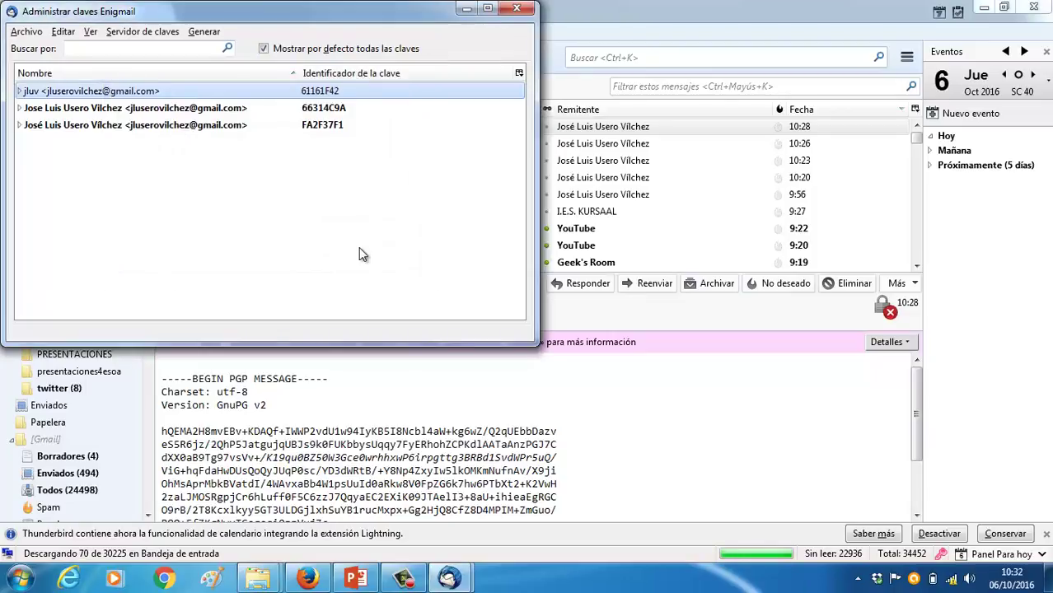
# Expand the jluv key and refresh it from the keyserver, accept the failure alert, and close the key manager
pyautogui.click(20, 92)
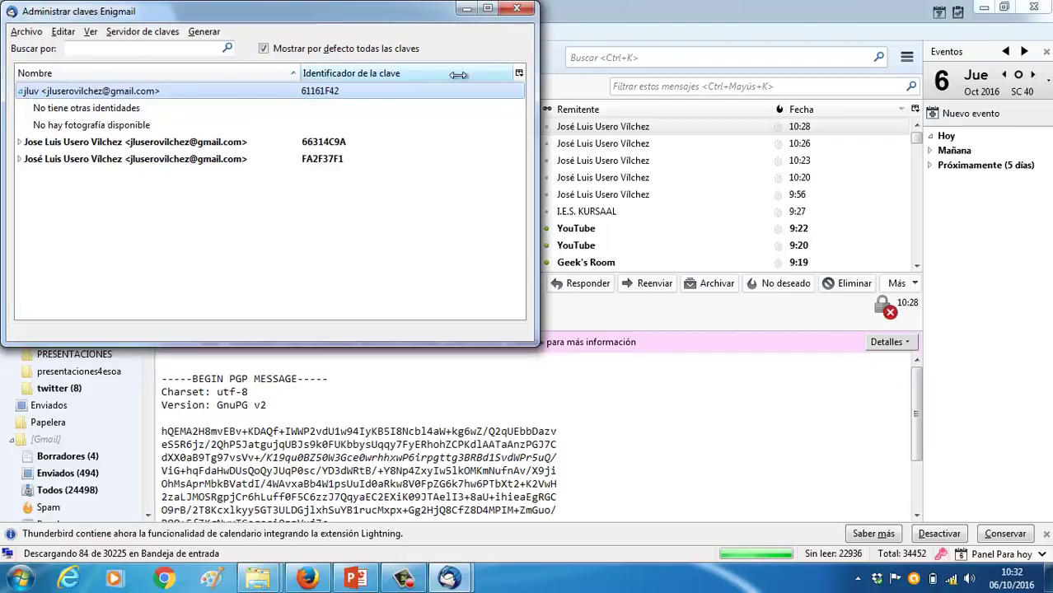
pyautogui.click(518, 72)
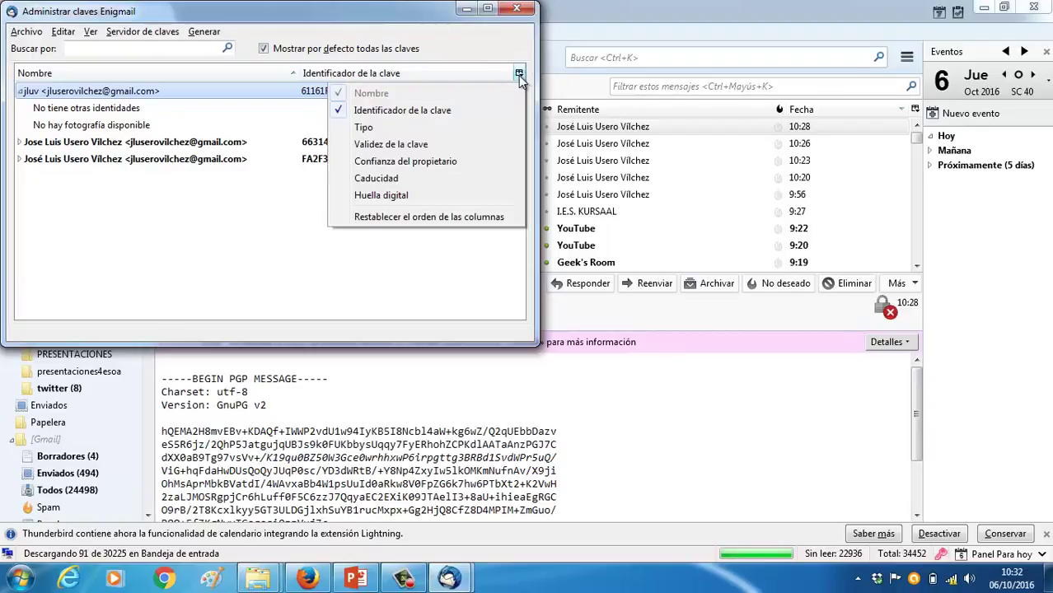
pyautogui.click(153, 32)
pyautogui.click(152, 32)
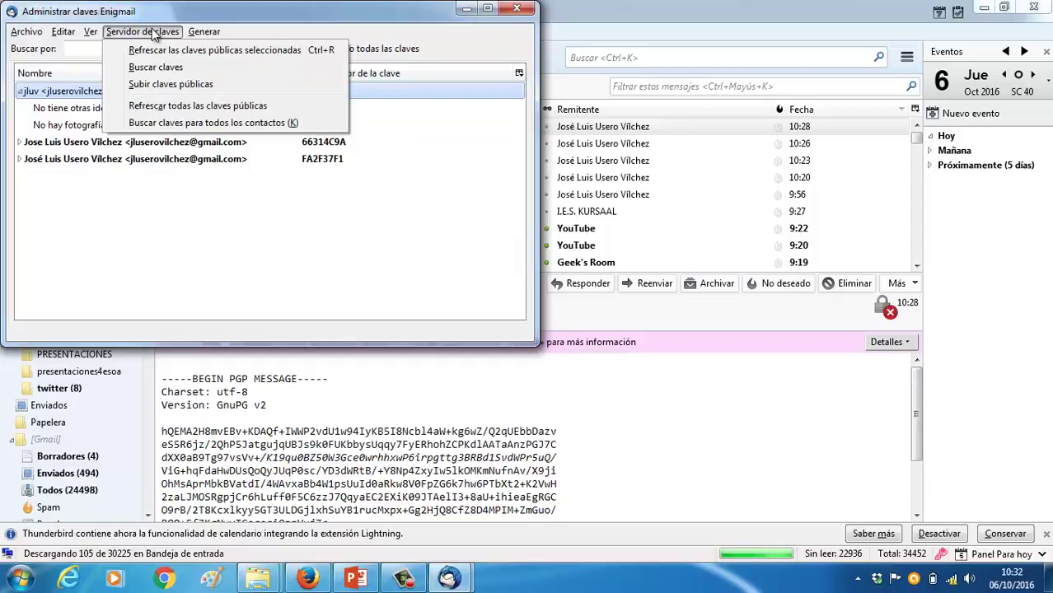
pyautogui.click(157, 49)
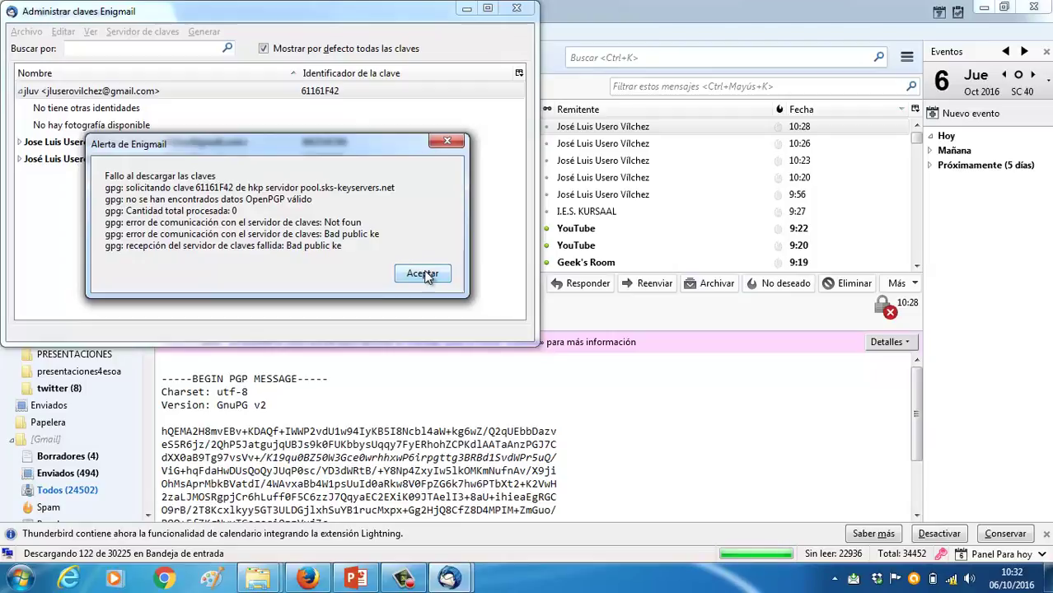
pyautogui.click(423, 275)
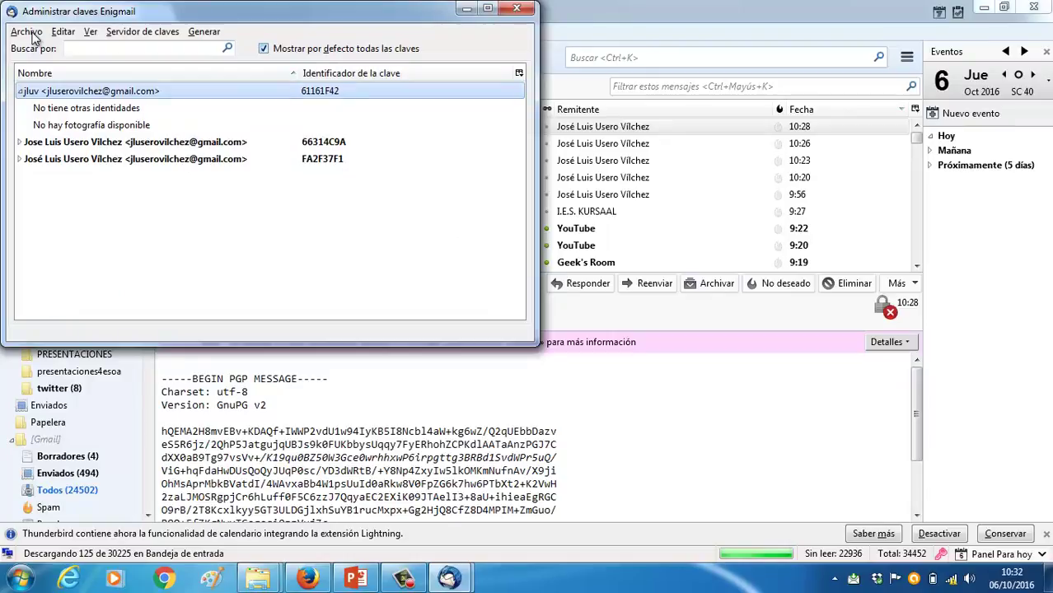
pyautogui.hotkey('alt', 'a')
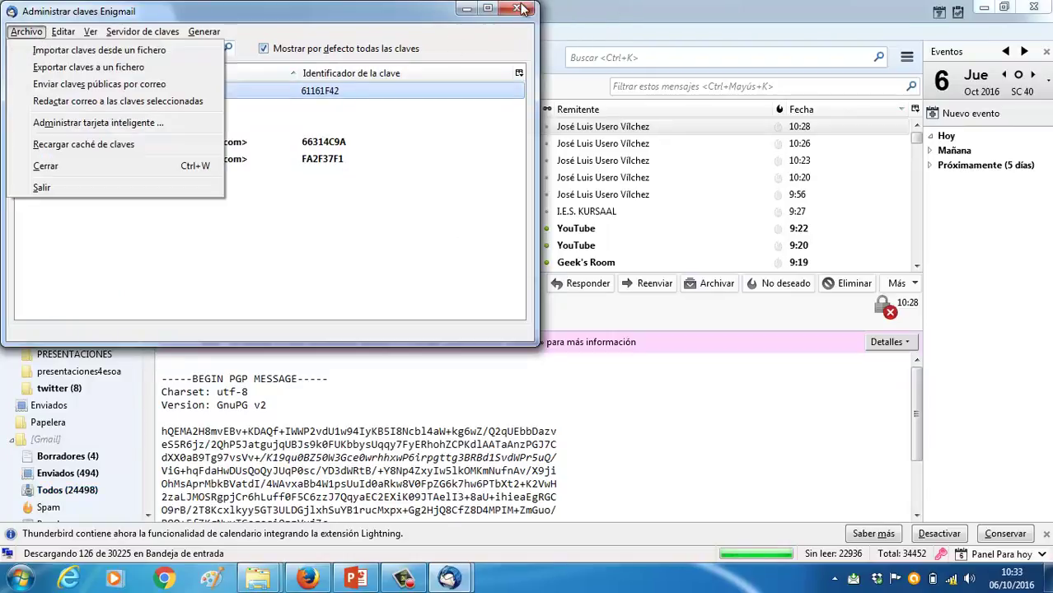
pyautogui.click(519, 8)
pyautogui.click(518, 8)
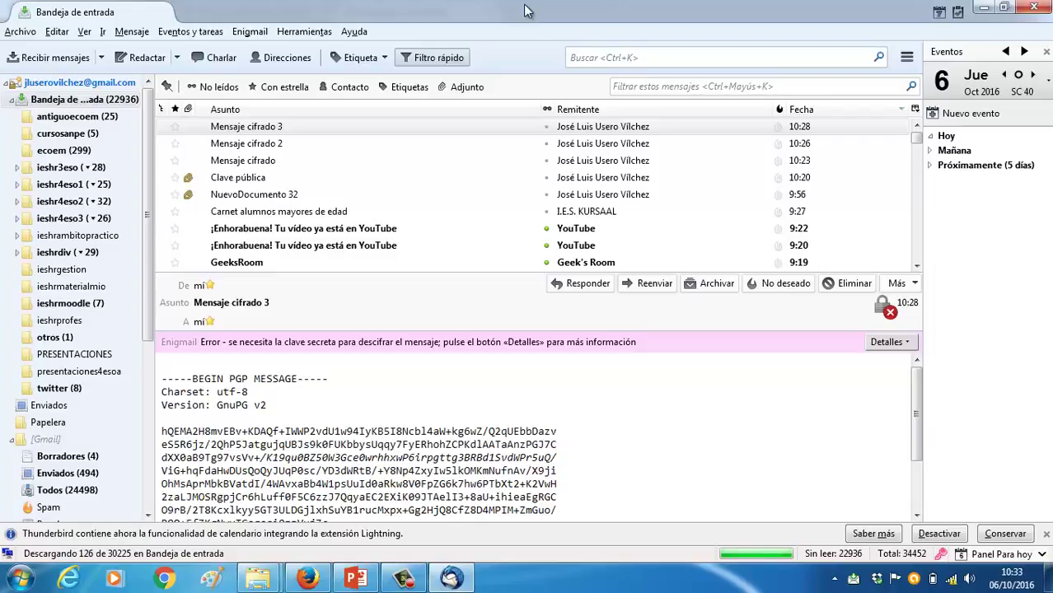
# Read the missing-secret-key details for Mensaje cifrado 3, then start a new blank message
pyautogui.scroll(-2, 321, 388)
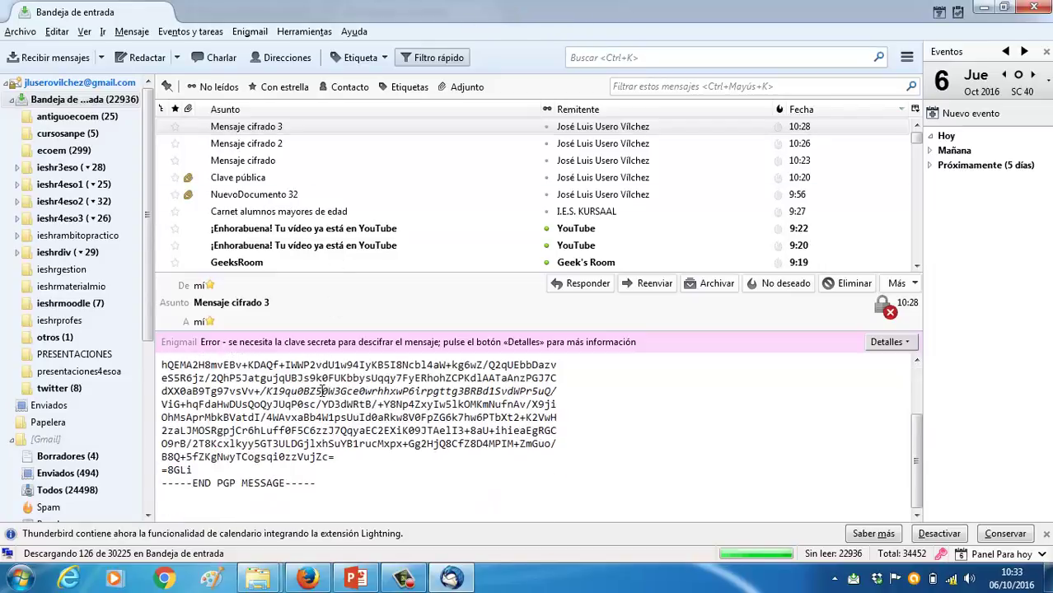
pyautogui.scroll(2, 322, 392)
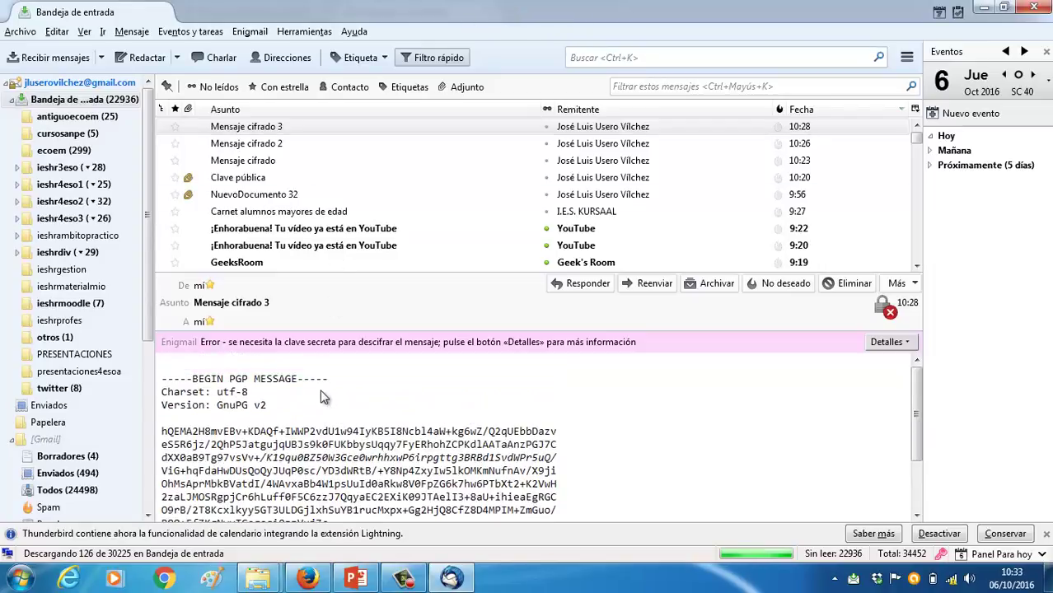
pyautogui.click(880, 342)
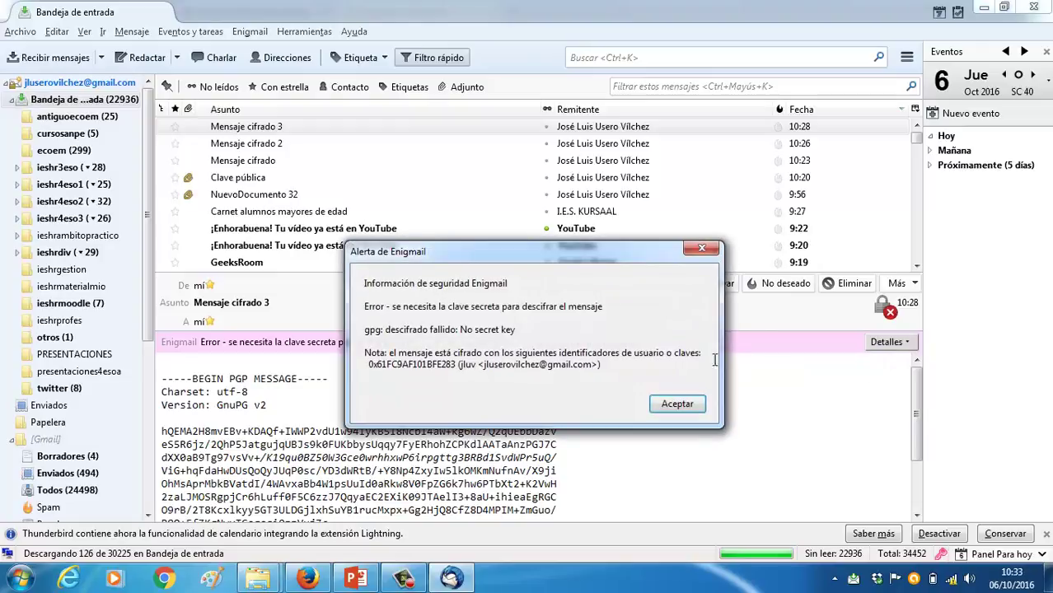
pyautogui.click(677, 404)
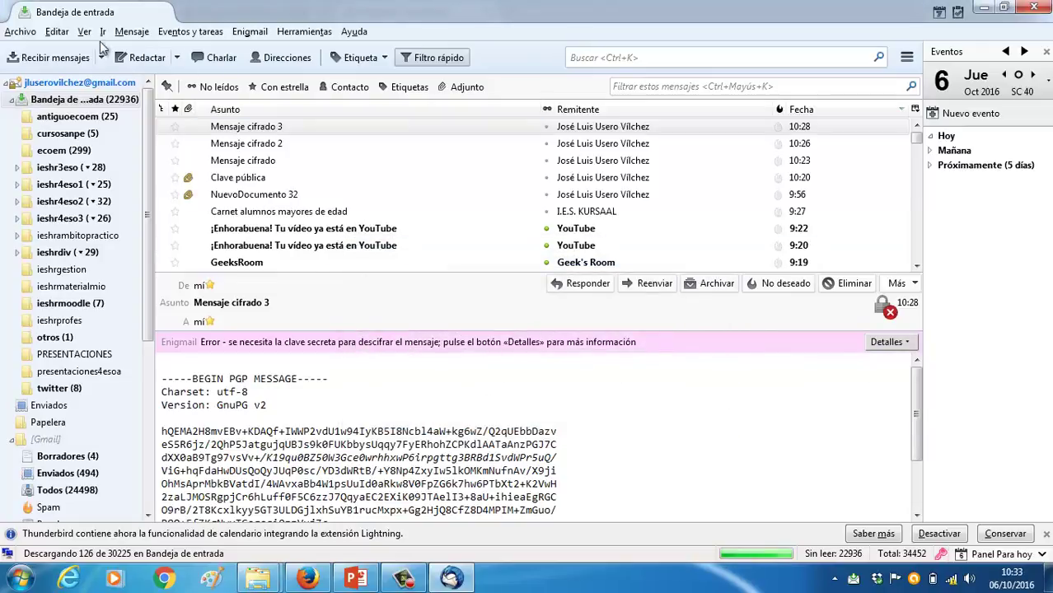
pyautogui.click(142, 58)
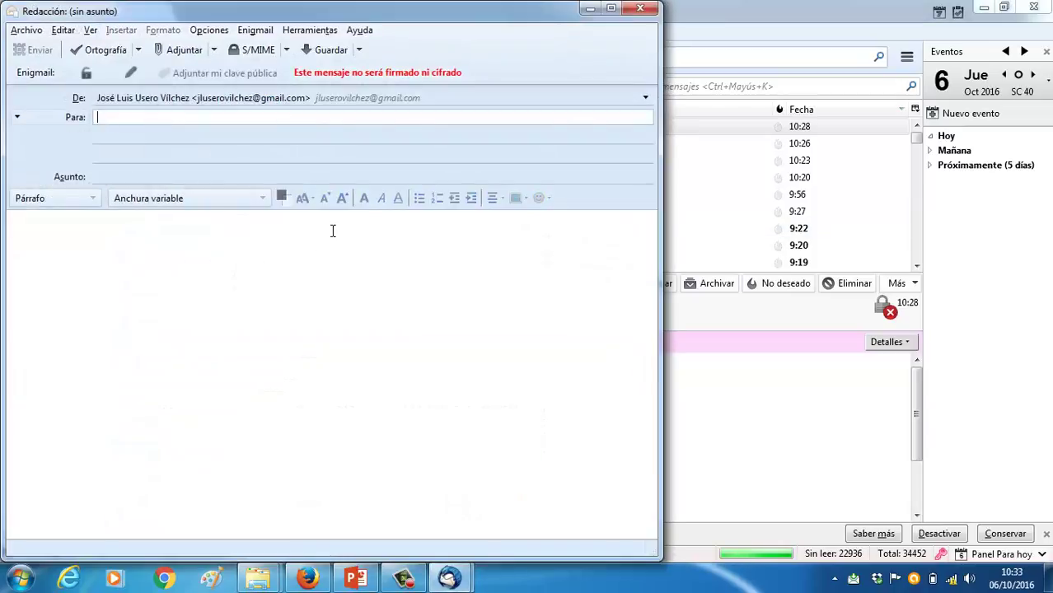
# Address the message to your own account with subject 'Mensaje cifrado 4' and body 'Mensaje cifrado 4 ---'
pyautogui.press('Tab')
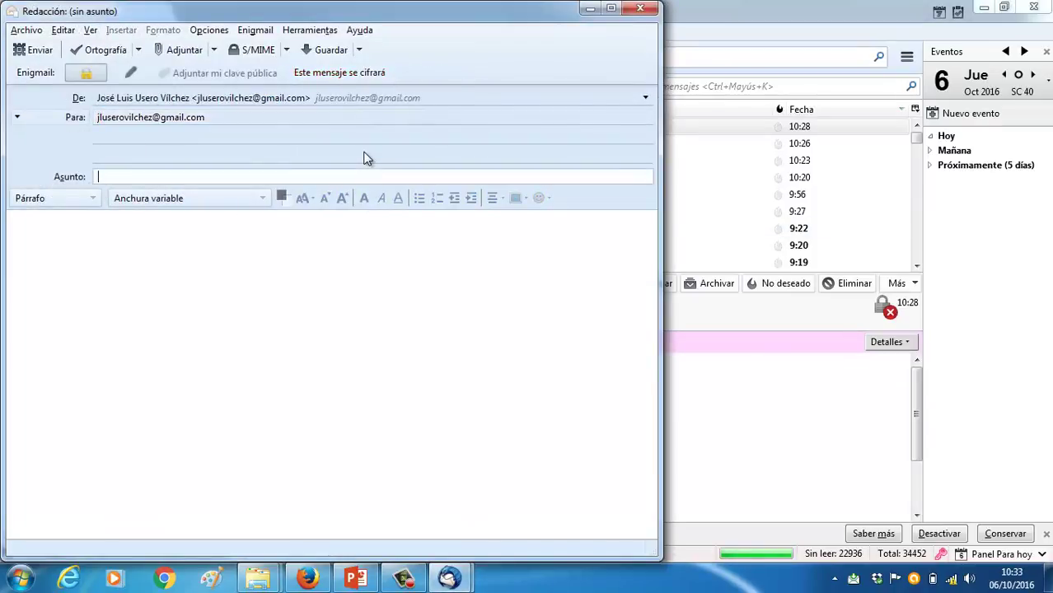
pyautogui.write('Me')
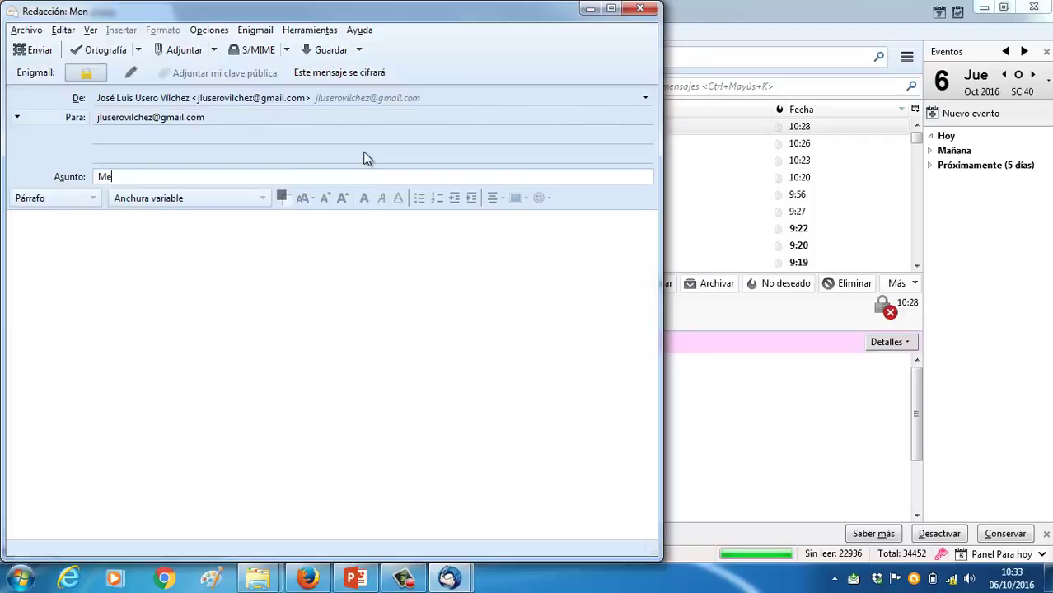
pyautogui.write('nsaje cifrado 4')
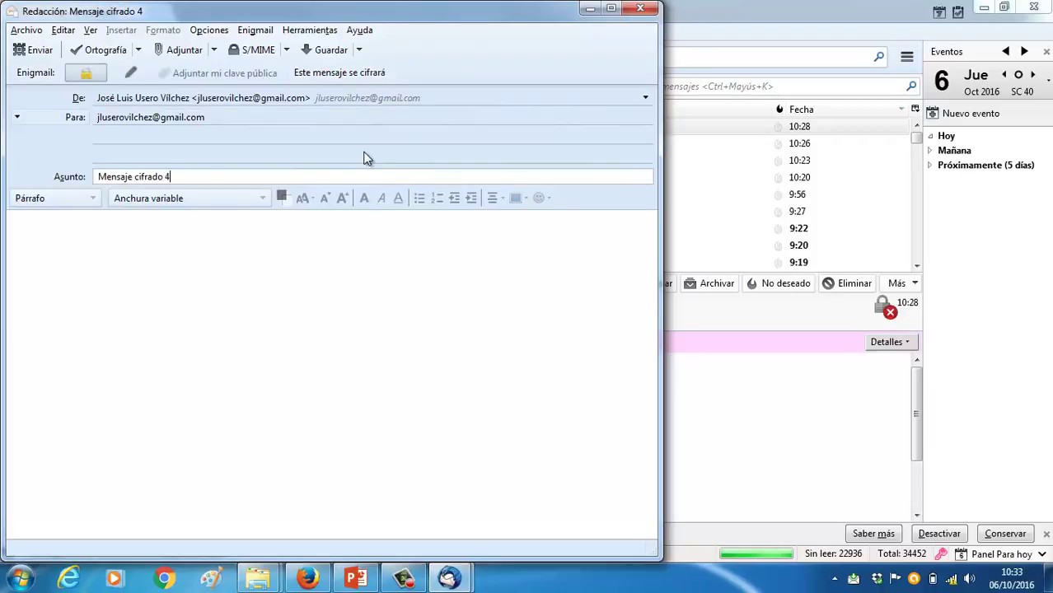
pyautogui.hotkey('ctrl', 'a')
pyautogui.hotkey('ctrl', 'c')
pyautogui.click(396, 289)
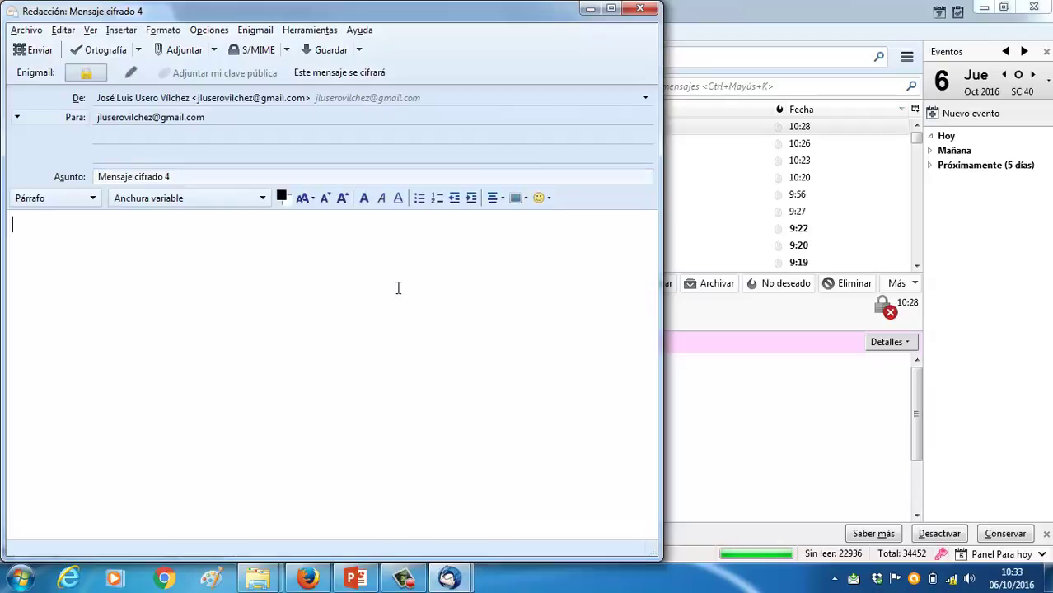
pyautogui.hotkey('ctrl', 'v')
pyautogui.write('---')
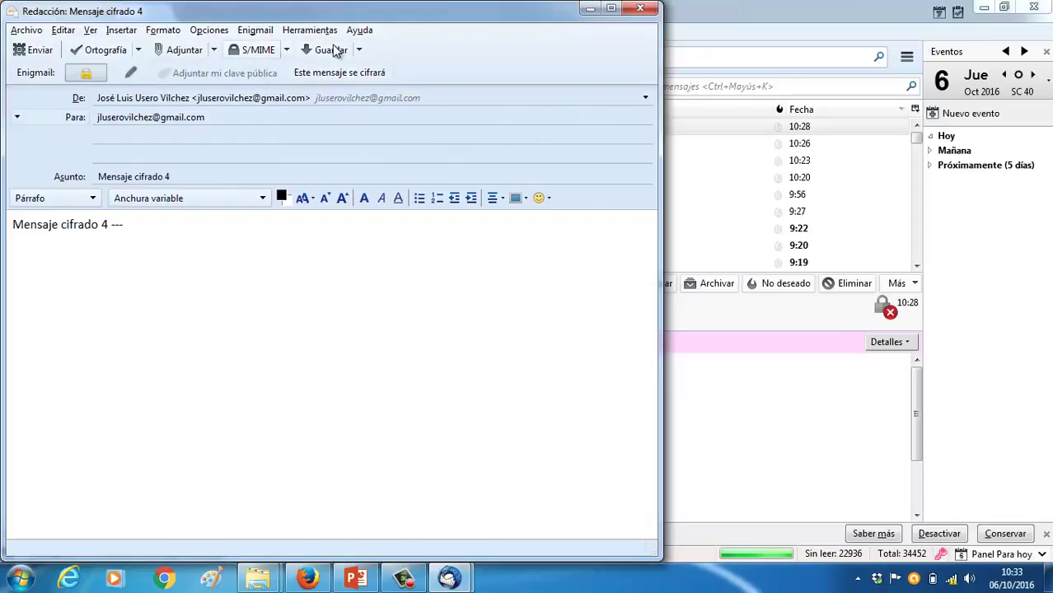
# Encrypt the message with PGP/MIME through Enigmail and send it
pyautogui.click(358, 50)
pyautogui.click(358, 49)
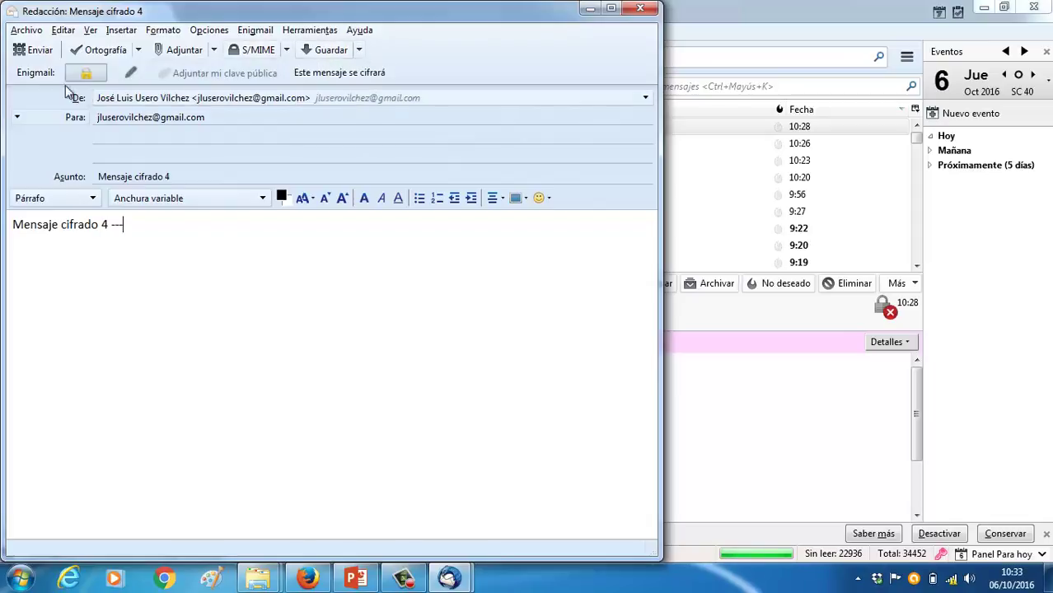
pyautogui.click(35, 73)
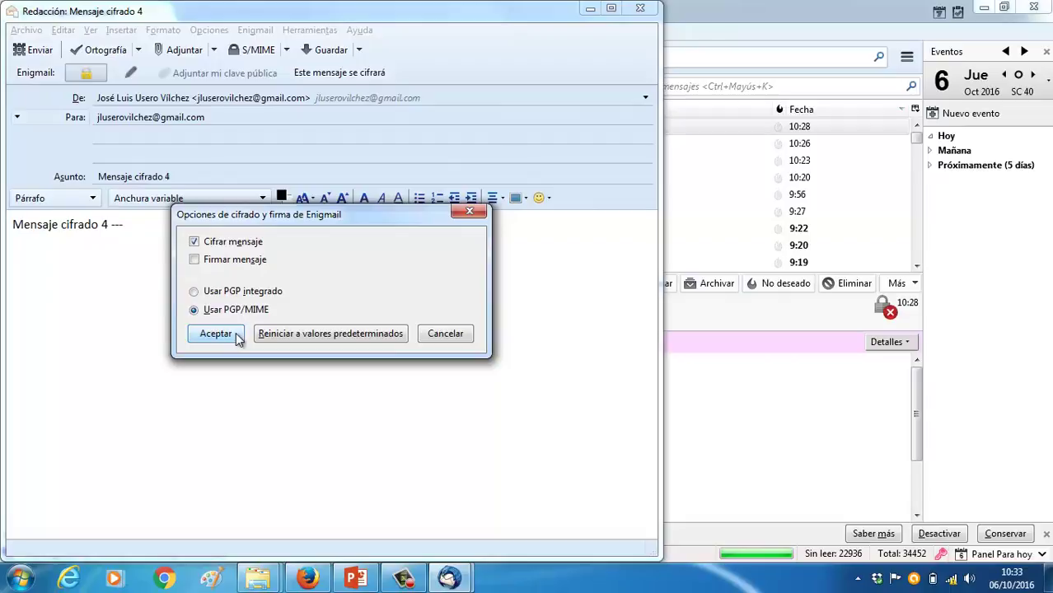
pyautogui.click(216, 334)
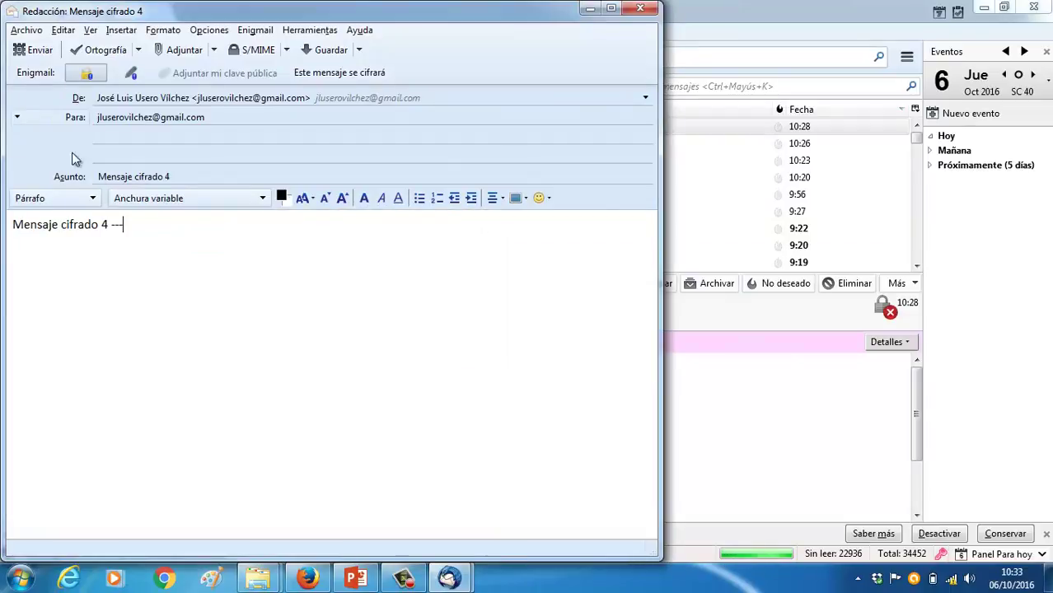
pyautogui.click(42, 51)
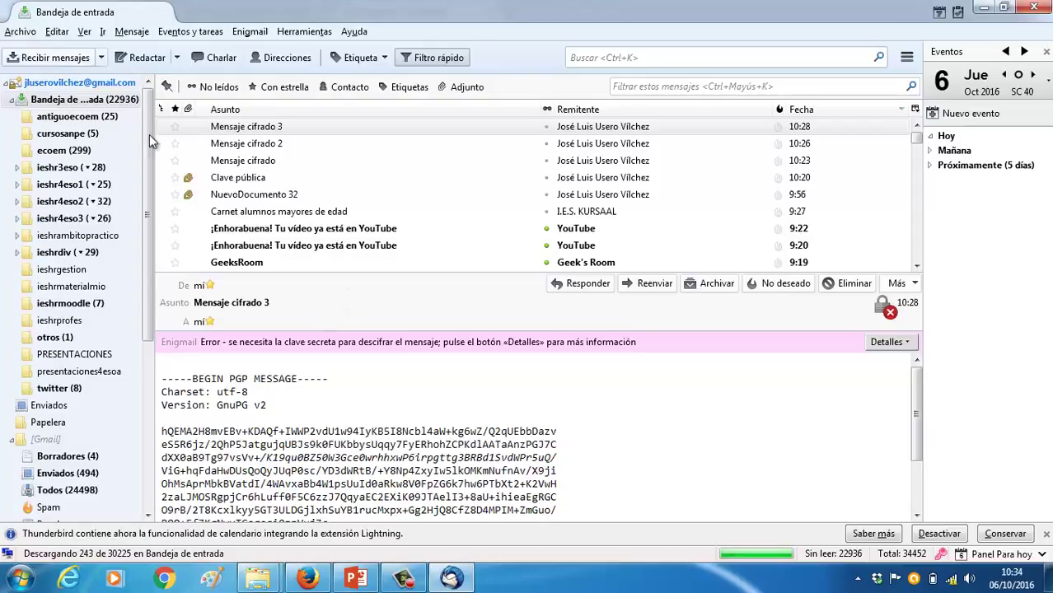
# Fetch new mail and open the newly arrived 'Mensaje cifrado 4' in the inbox
pyautogui.click(51, 57)
pyautogui.click(102, 57)
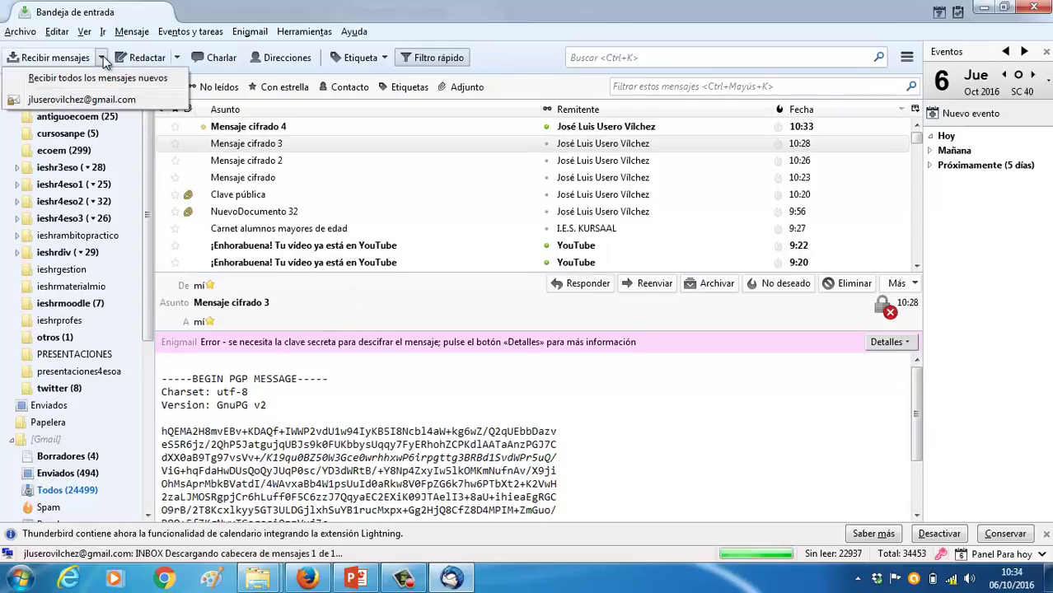
pyautogui.click(246, 125)
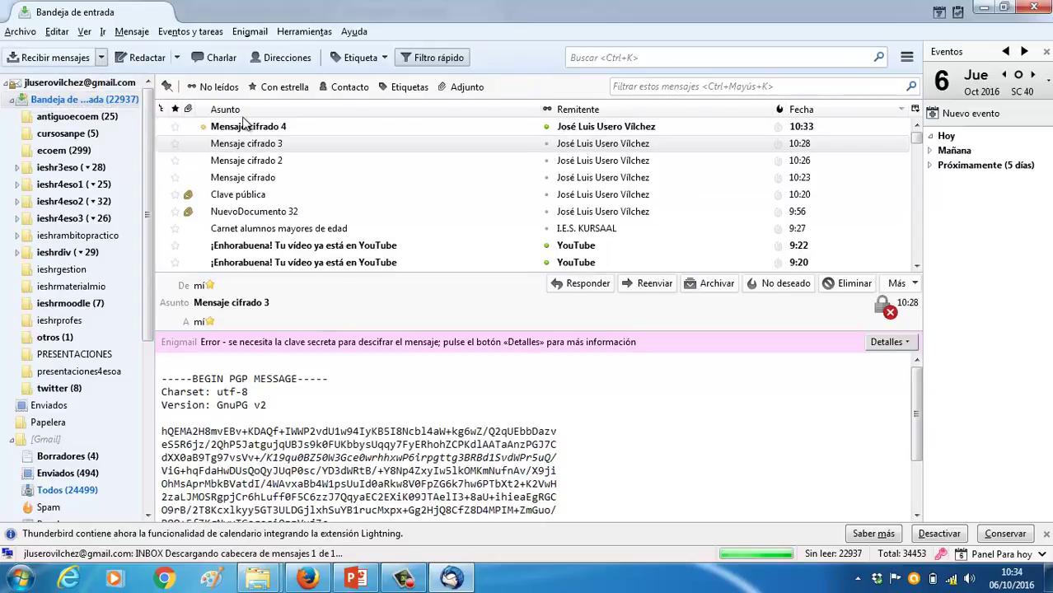
pyautogui.click(245, 124)
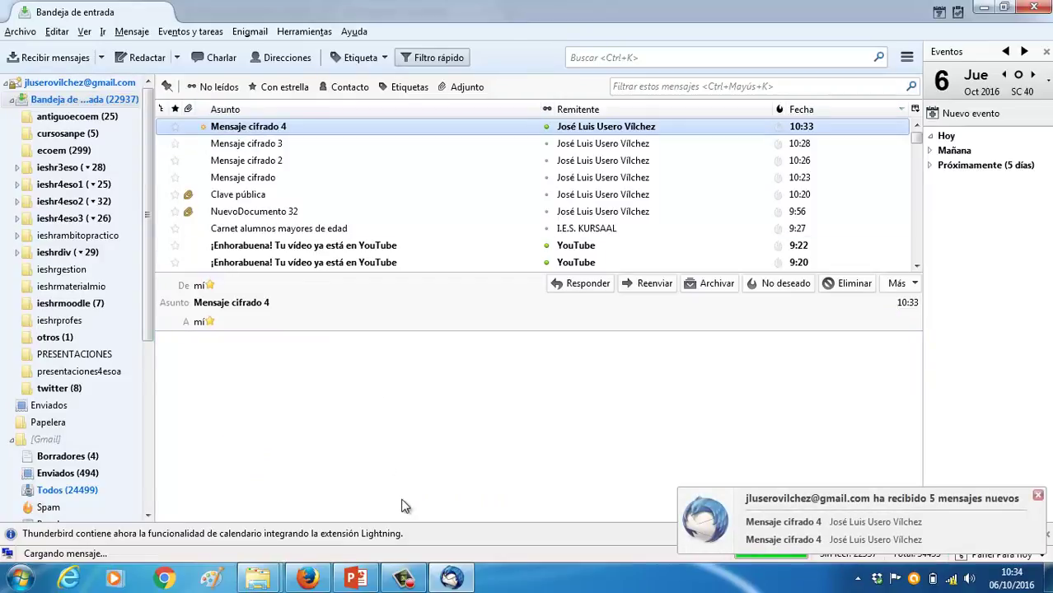
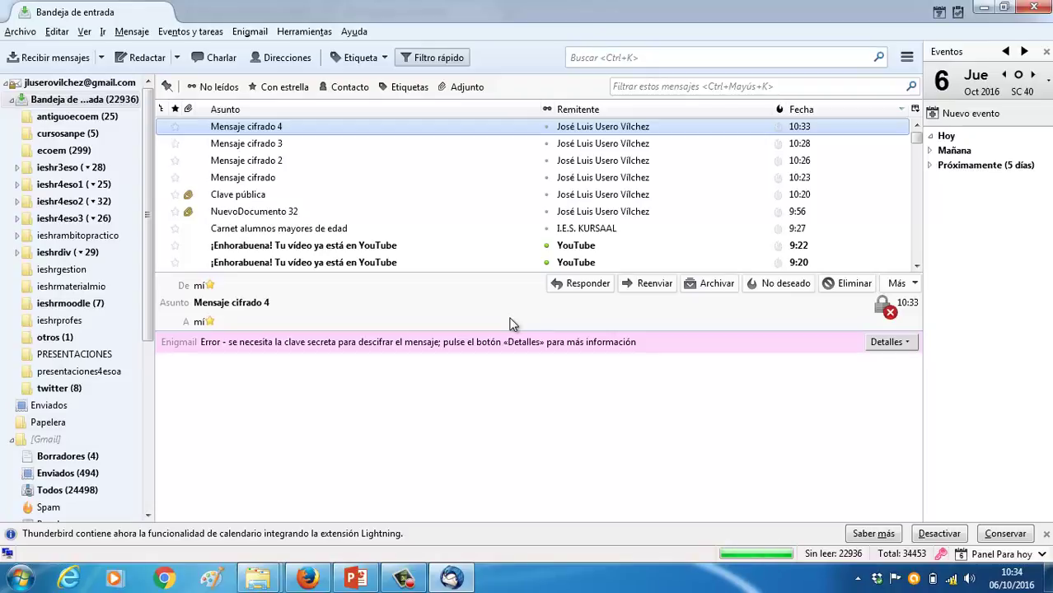
# Check the Detalles list and Enigmail menu, then preview 'Carnet alumnos mayores de edad'
pyautogui.click(901, 342)
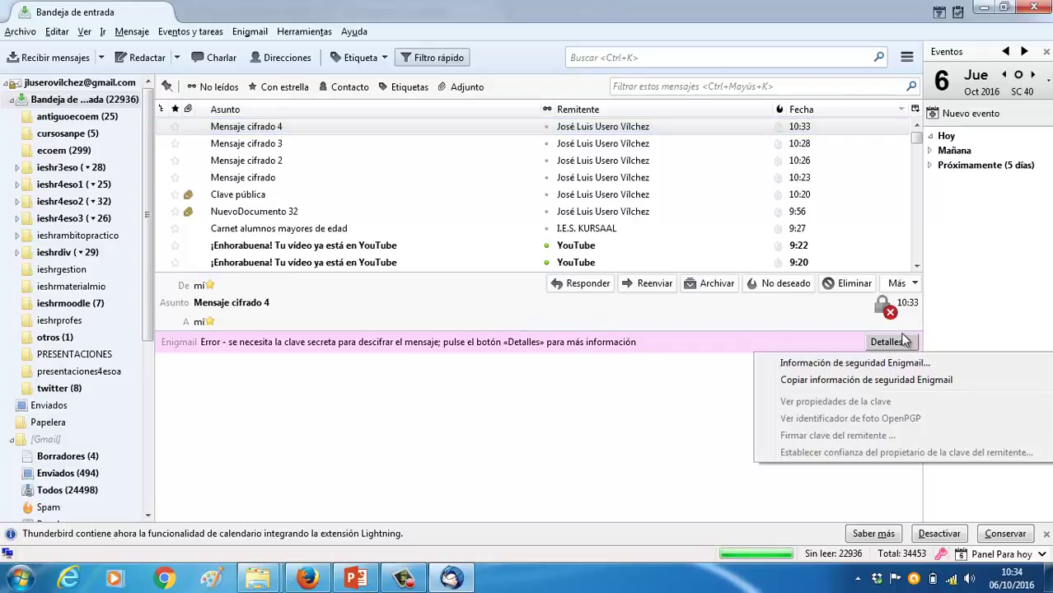
pyautogui.click(475, 346)
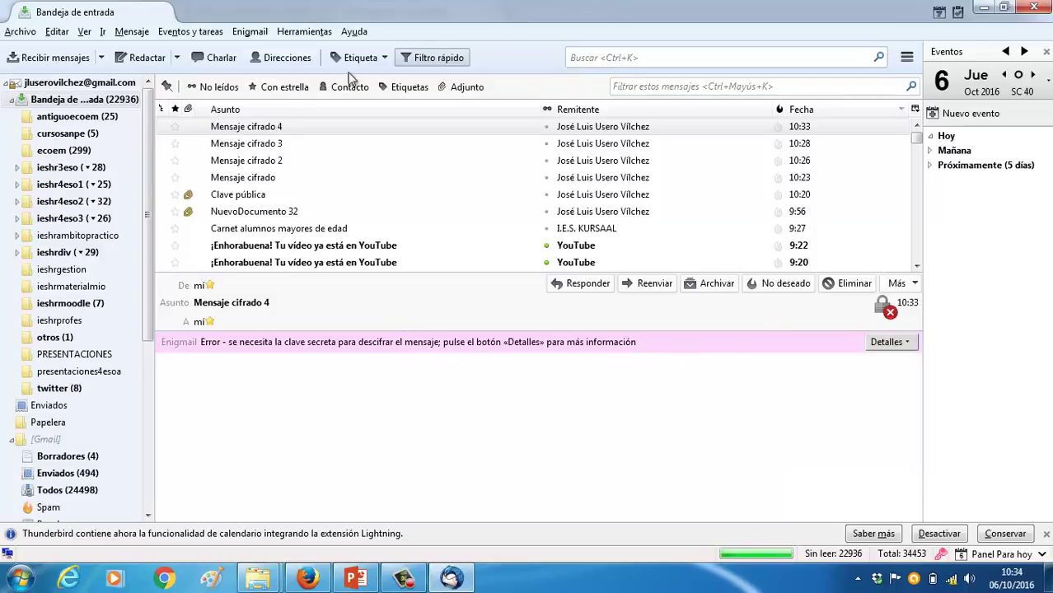
pyautogui.click(246, 36)
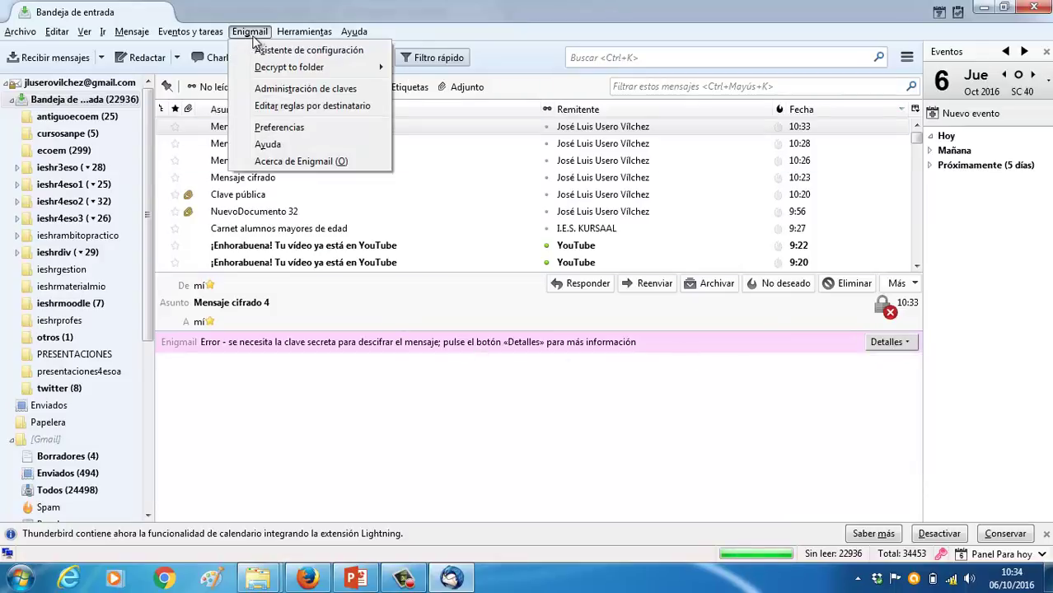
pyautogui.moveTo(274, 66)
pyautogui.click(313, 230)
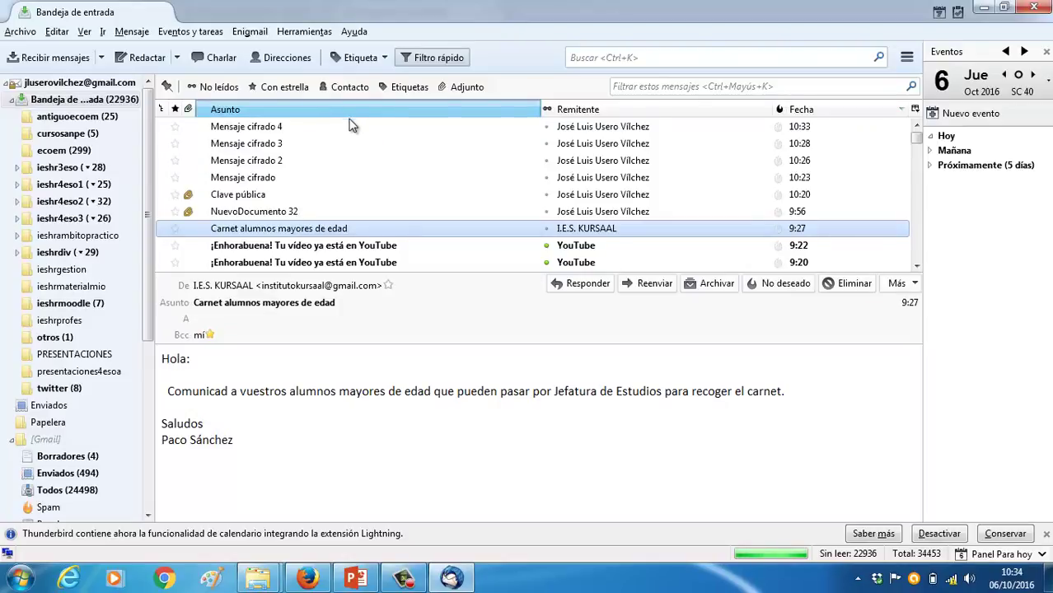
# Sort the inbox by subject, then by date so 'Mensaje cifrado 4' heads the list
pyautogui.click(353, 113)
pyautogui.click(354, 122)
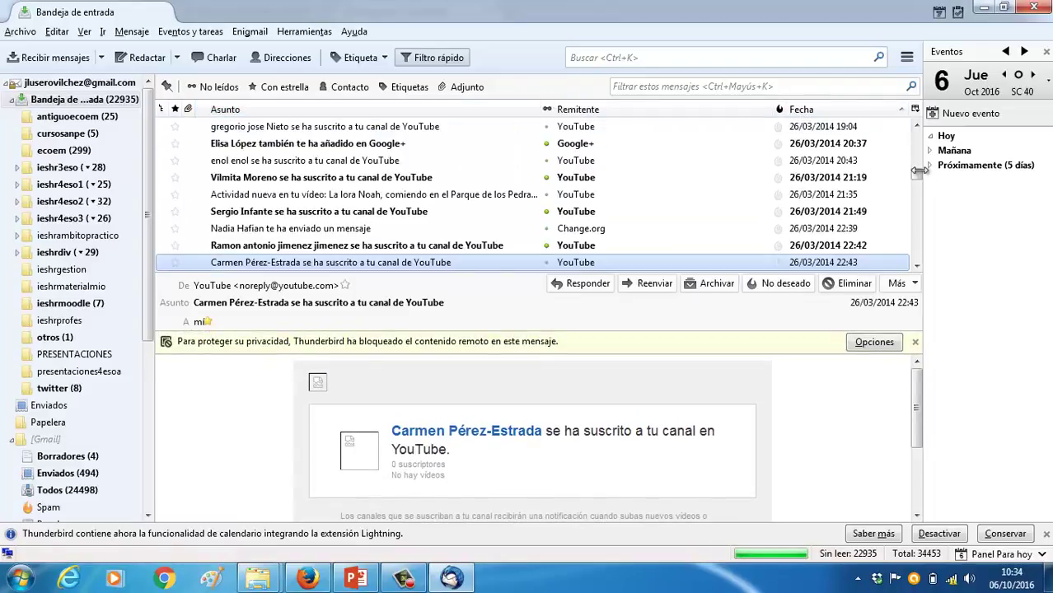
pyautogui.moveTo(916, 171); pyautogui.dragTo(916, 132)
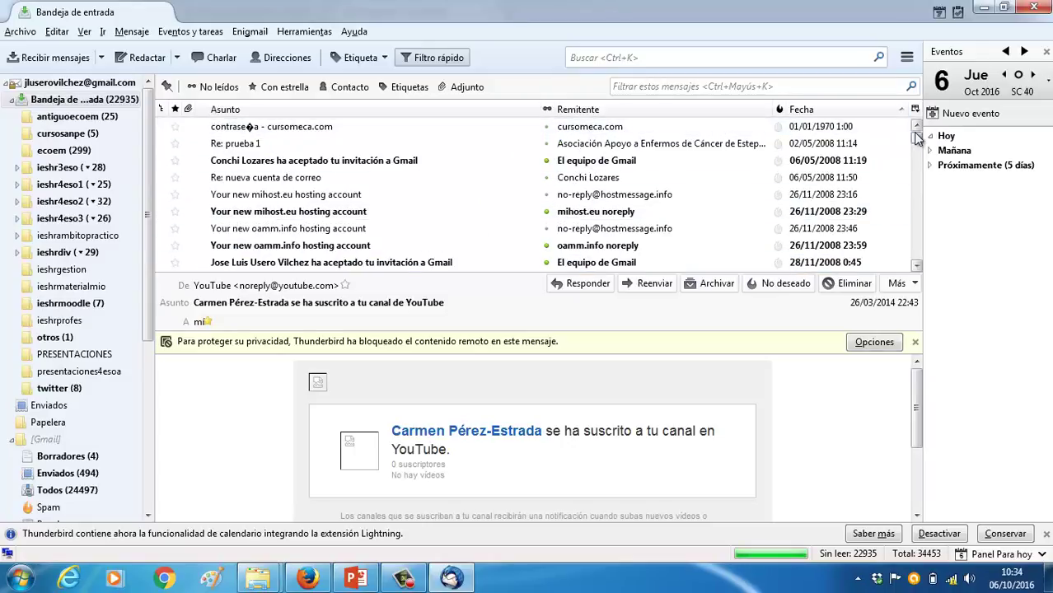
pyautogui.click(799, 108)
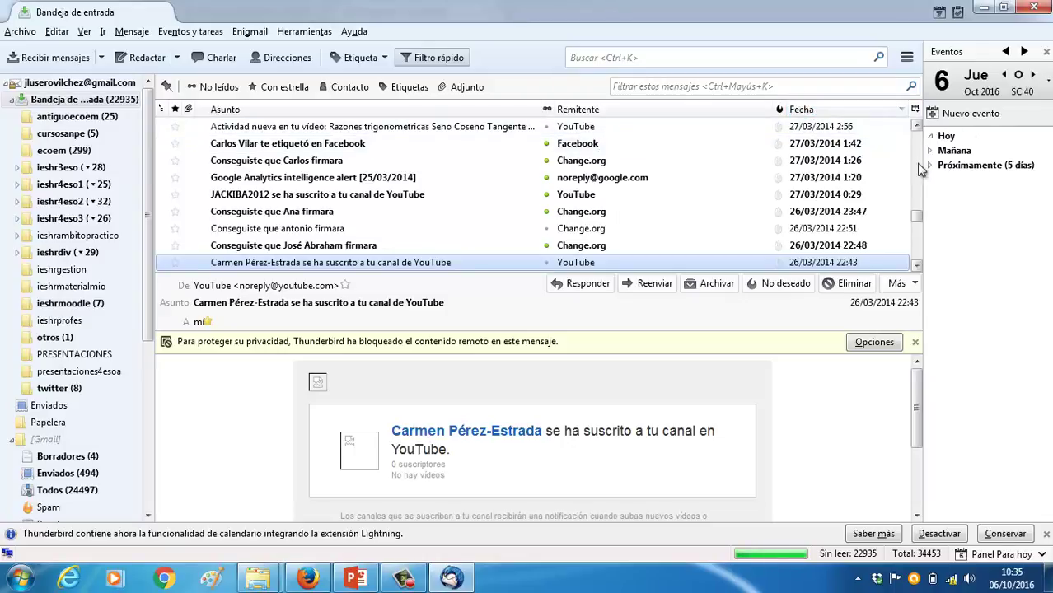
pyautogui.moveTo(912, 207); pyautogui.dragTo(924, 122)
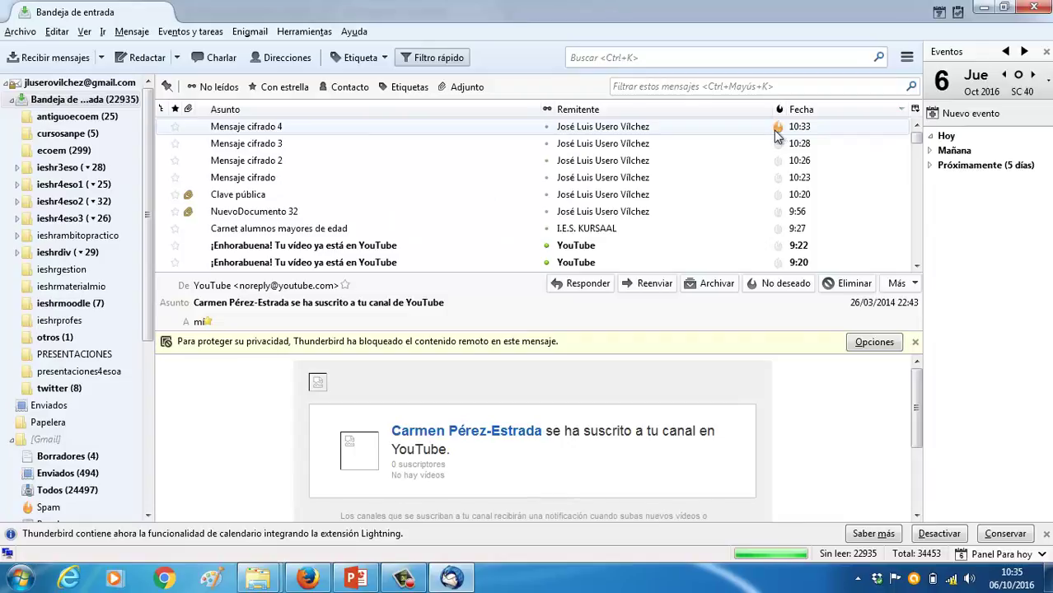
# Mark 'Mensaje cifrado 4' as not junk, inspect its security details, and fetch new mail
pyautogui.click(624, 134)
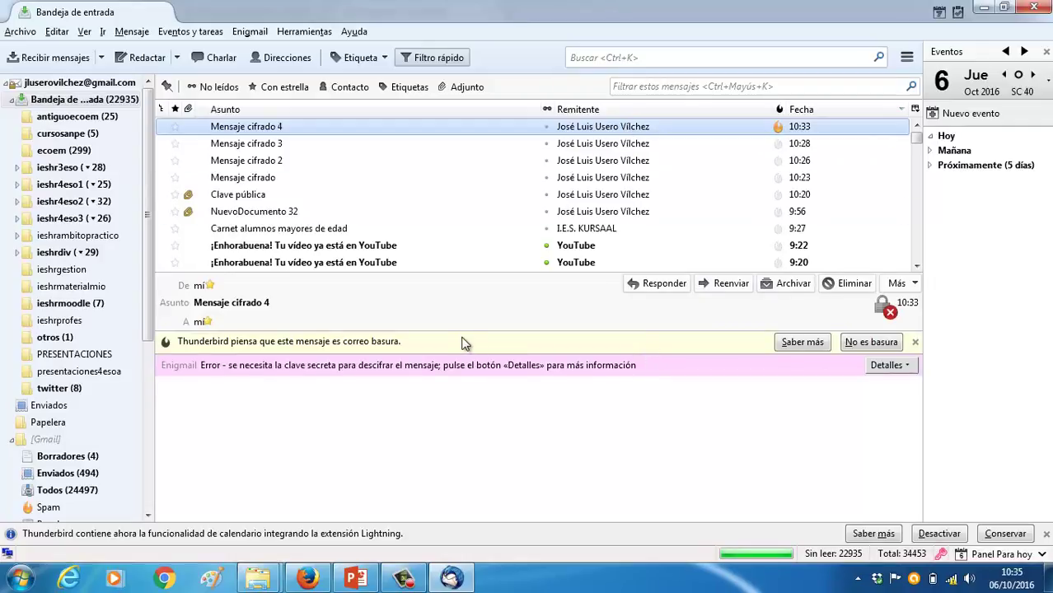
pyautogui.click(868, 341)
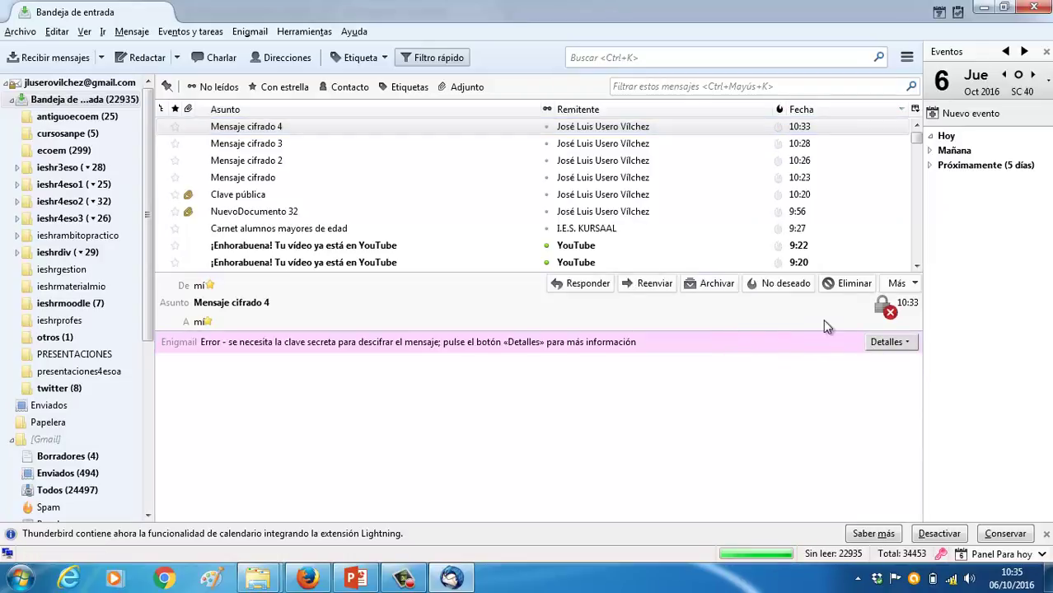
pyautogui.click(905, 340)
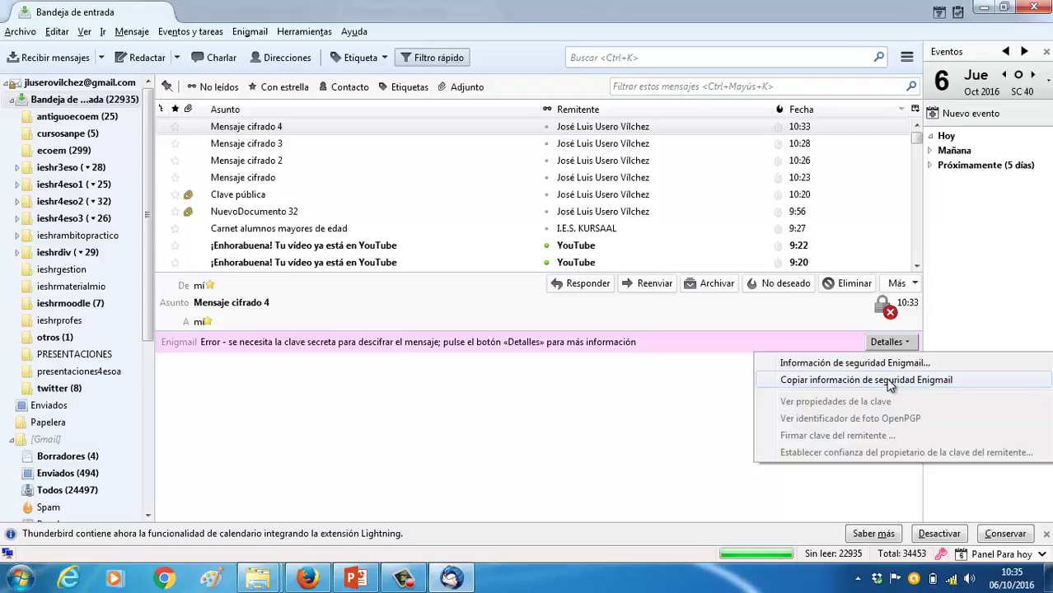
pyautogui.click(710, 454)
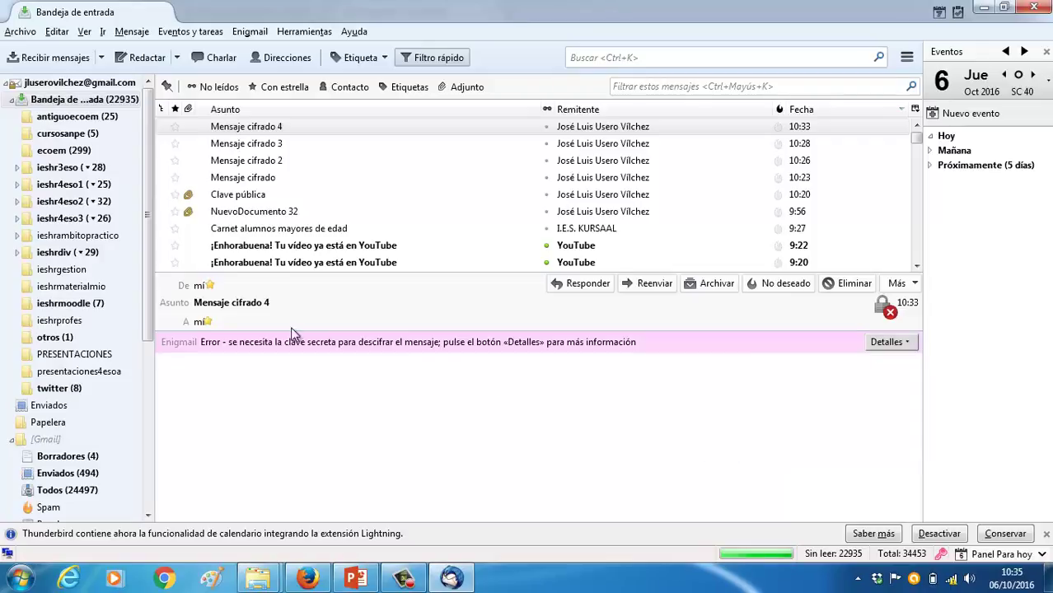
pyautogui.click(178, 57)
pyautogui.click(91, 56)
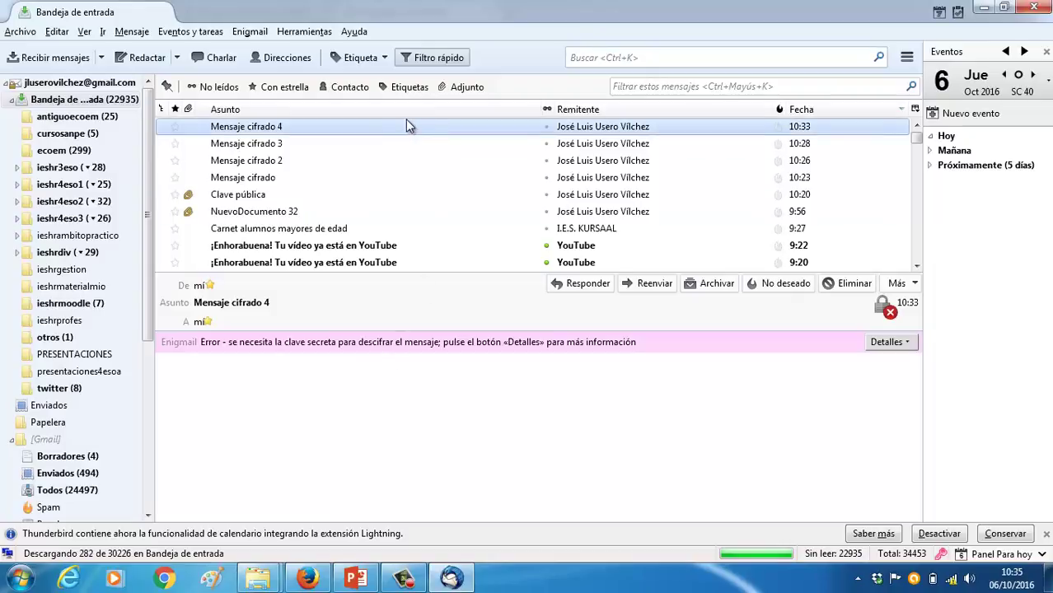
# Open 'Mensaje cifrado 4' in its own tab to check Detalles, then preview 'Mensaje cifrado 3'
pyautogui.doubleClick(369, 126)
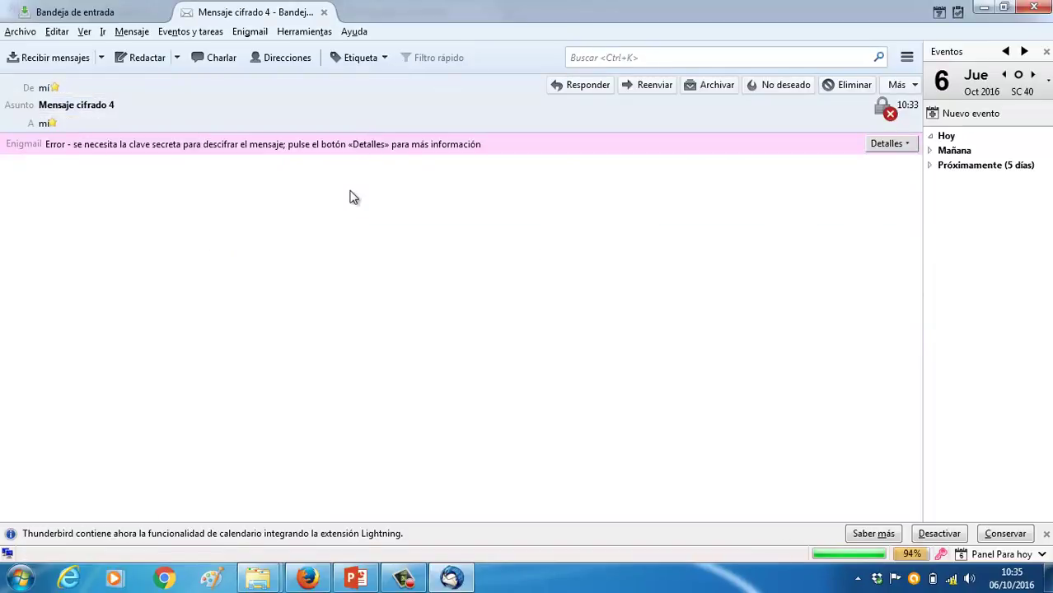
pyautogui.click(880, 146)
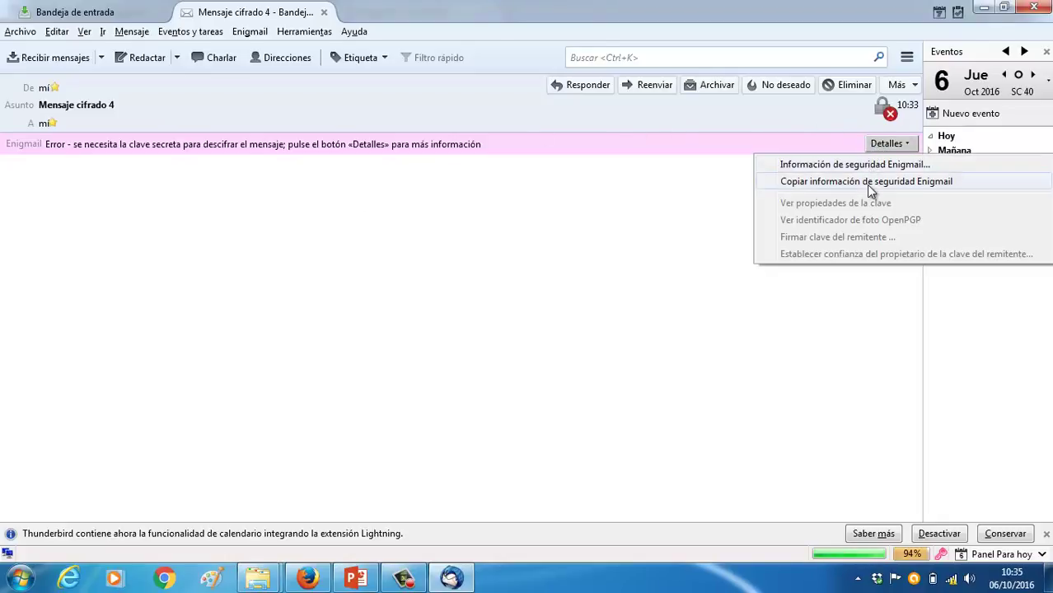
pyautogui.click(830, 142)
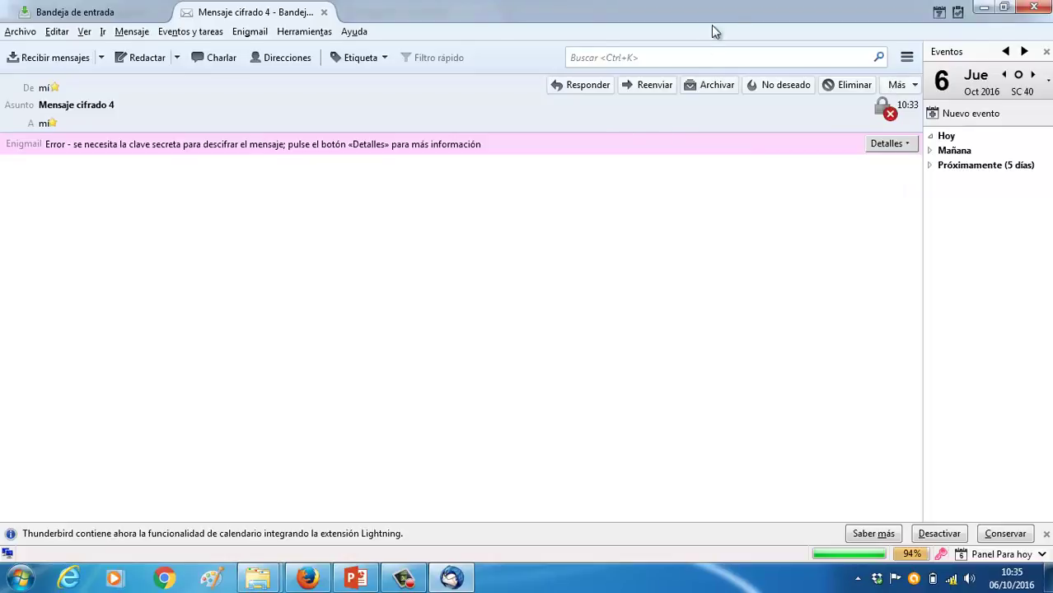
pyautogui.click(324, 12)
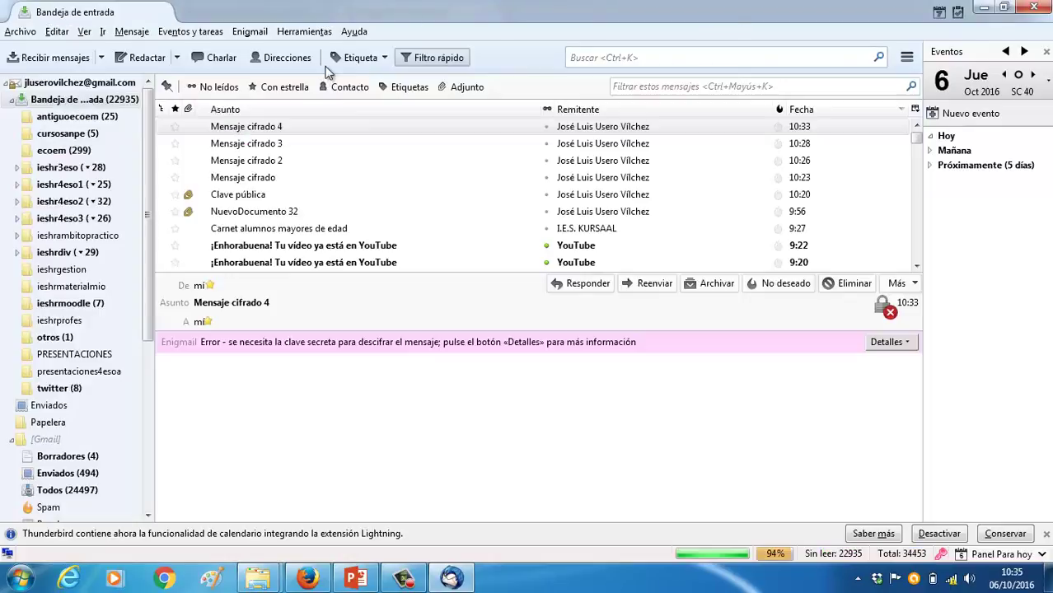
pyautogui.click(278, 145)
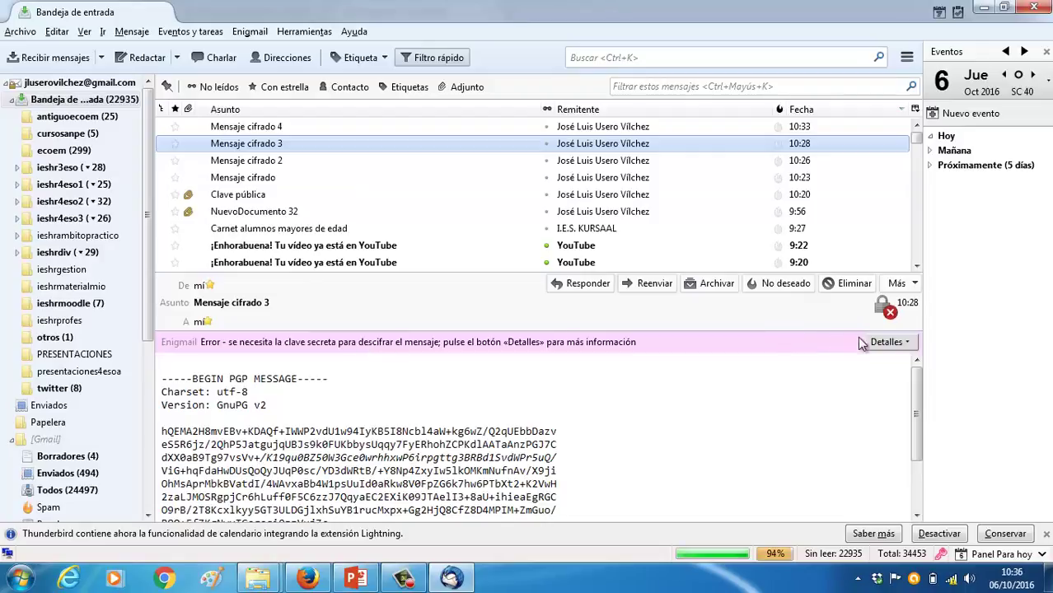
pyautogui.click(886, 341)
pyautogui.click(354, 145)
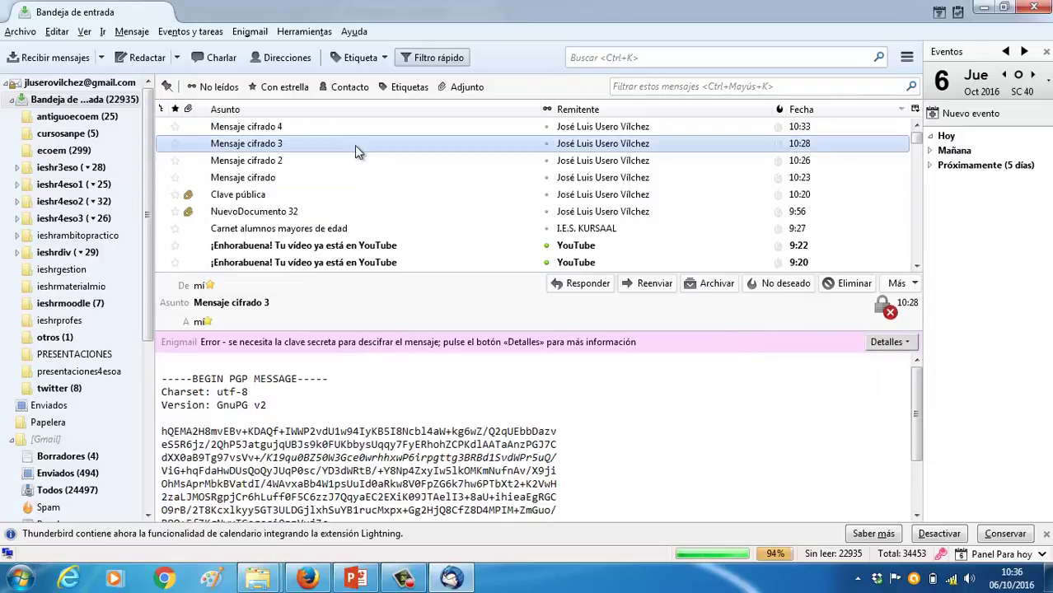
pyautogui.rightClick(356, 148)
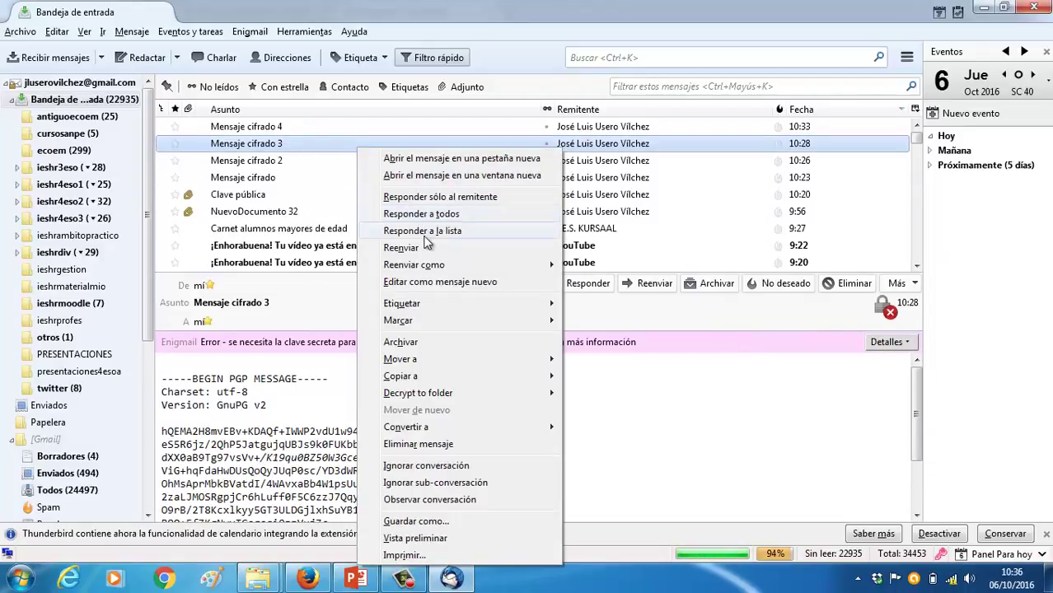
pyautogui.moveTo(445, 323)
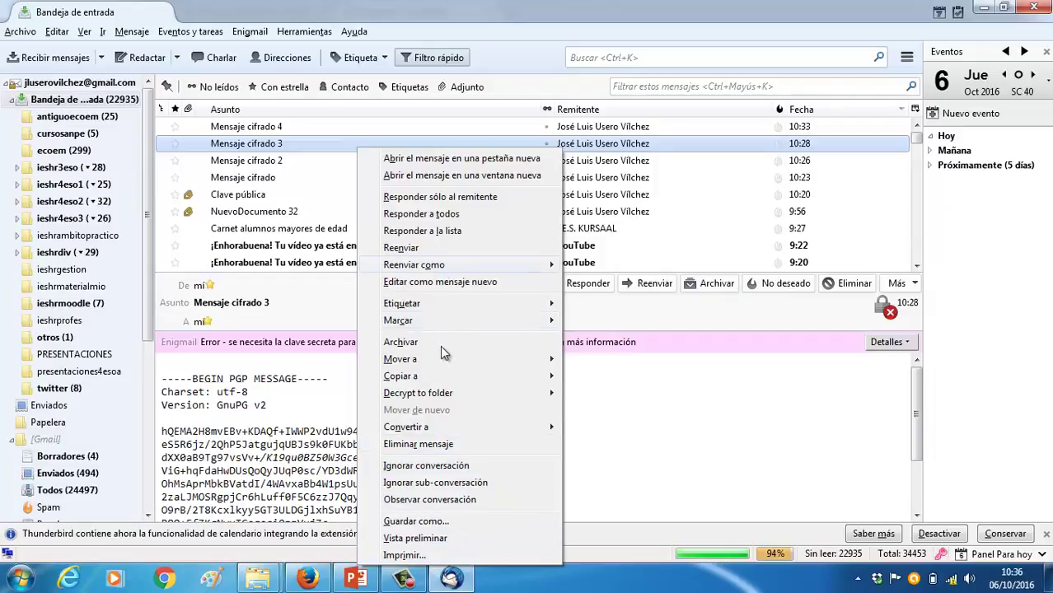
pyautogui.moveTo(440, 395)
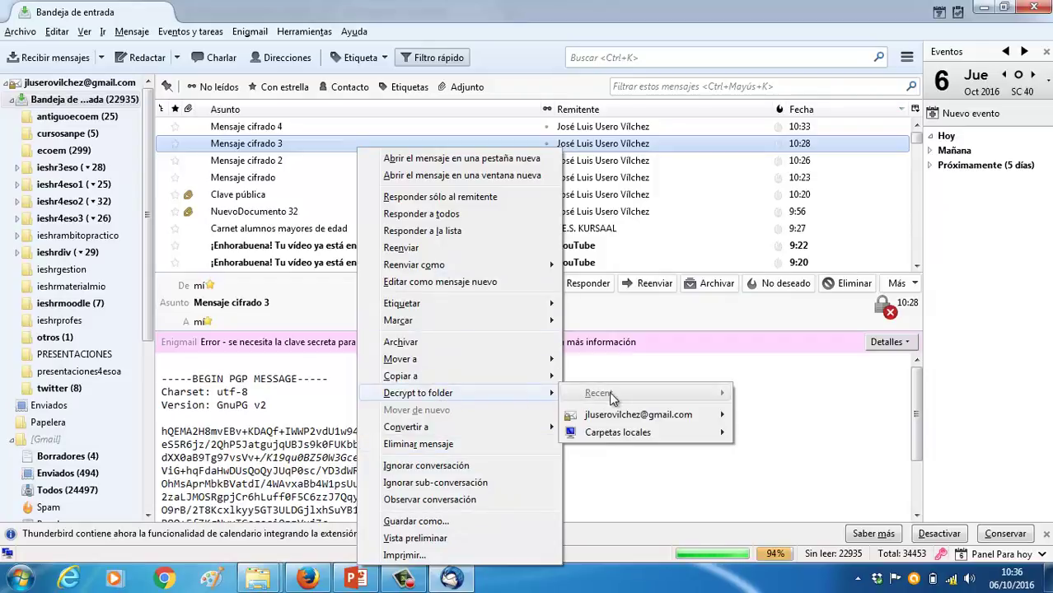
pyautogui.moveTo(709, 414)
pyautogui.moveTo(797, 451)
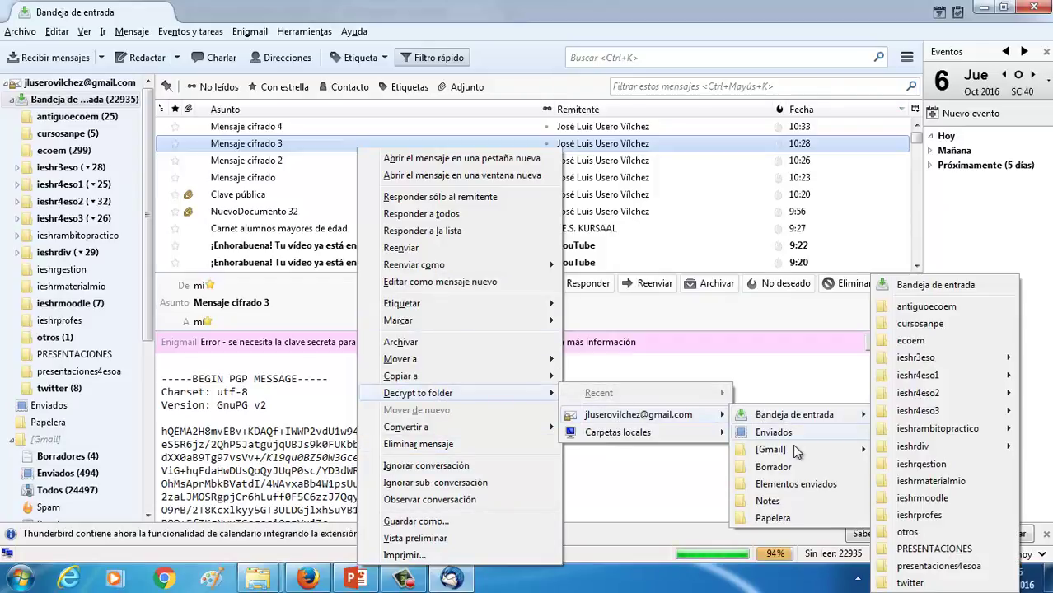
pyautogui.click(910, 288)
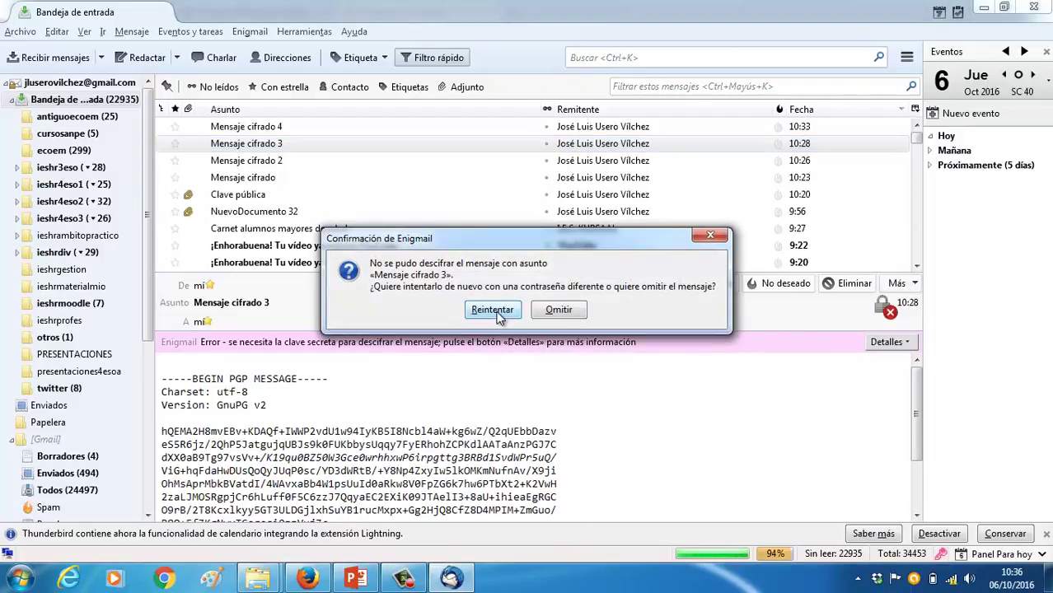
pyautogui.click(493, 311)
pyautogui.click(497, 316)
pyautogui.click(560, 311)
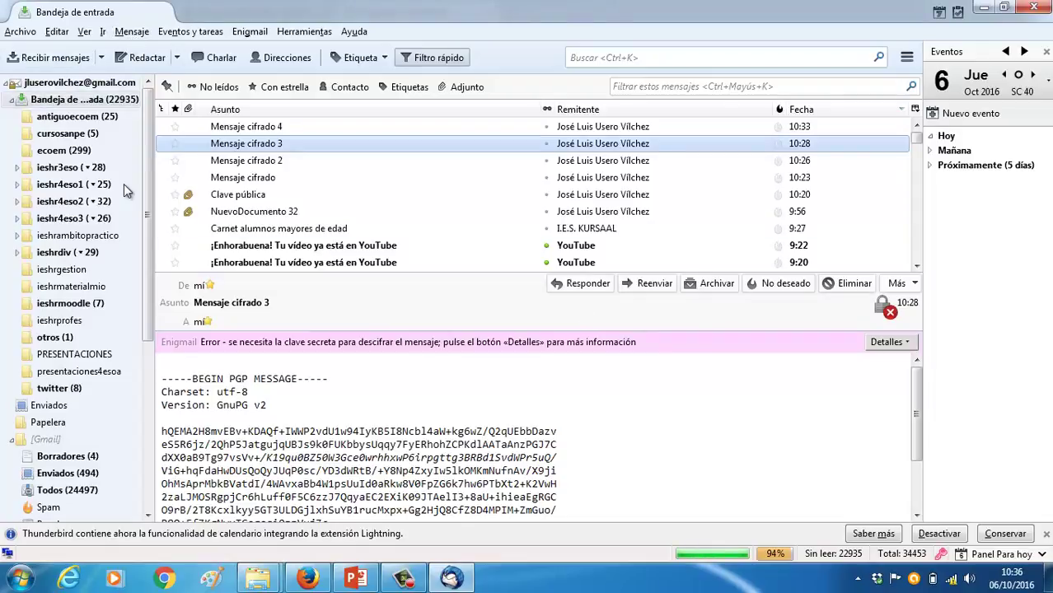
# Unlock the secret key with the passphrase so 'Clave pública' shows decrypted with its .asc attachment
pyautogui.click(260, 198)
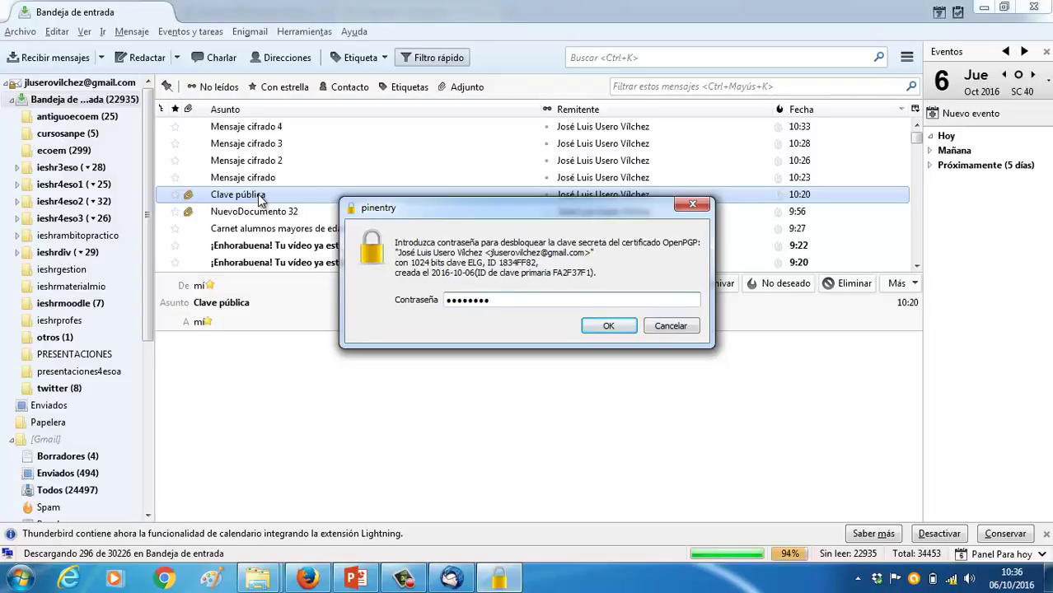
pyautogui.press('Return')
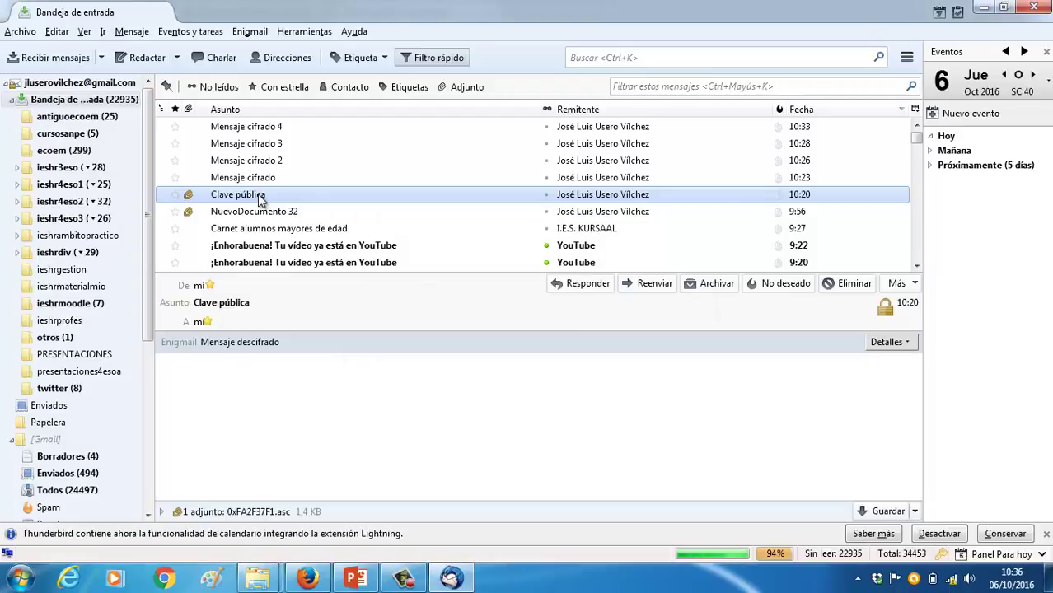
pyautogui.click(284, 179)
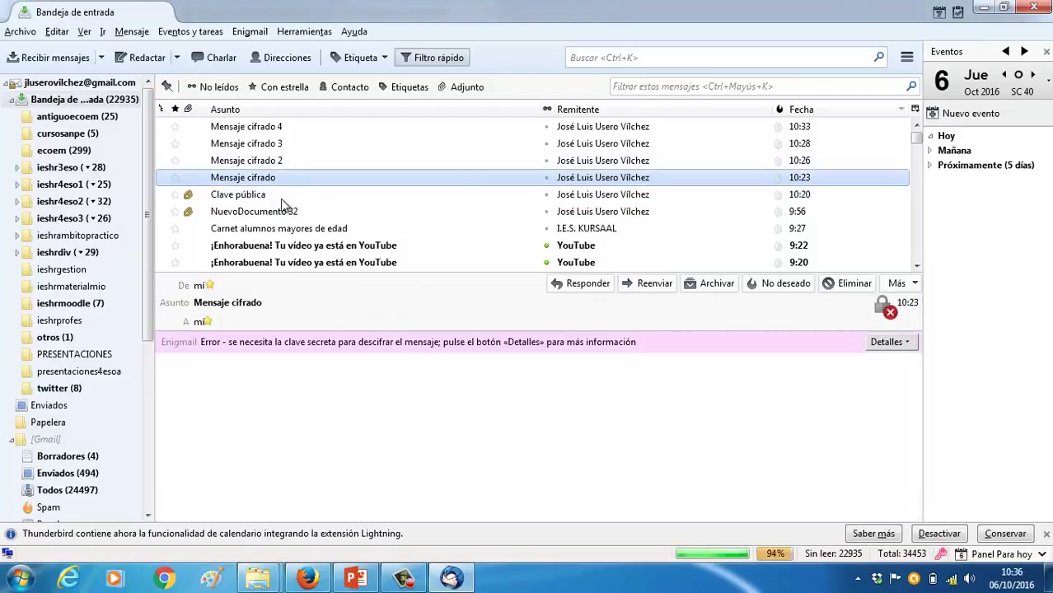
pyautogui.click(280, 200)
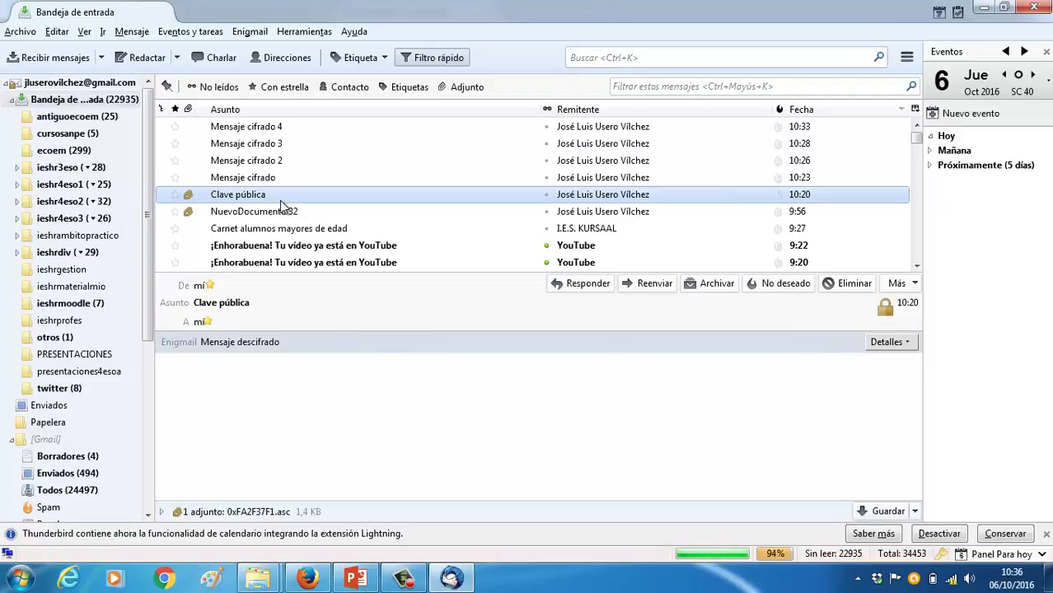
# Open and dismiss the context menu for the 'Clave pública' message
pyautogui.rightClick(281, 203)
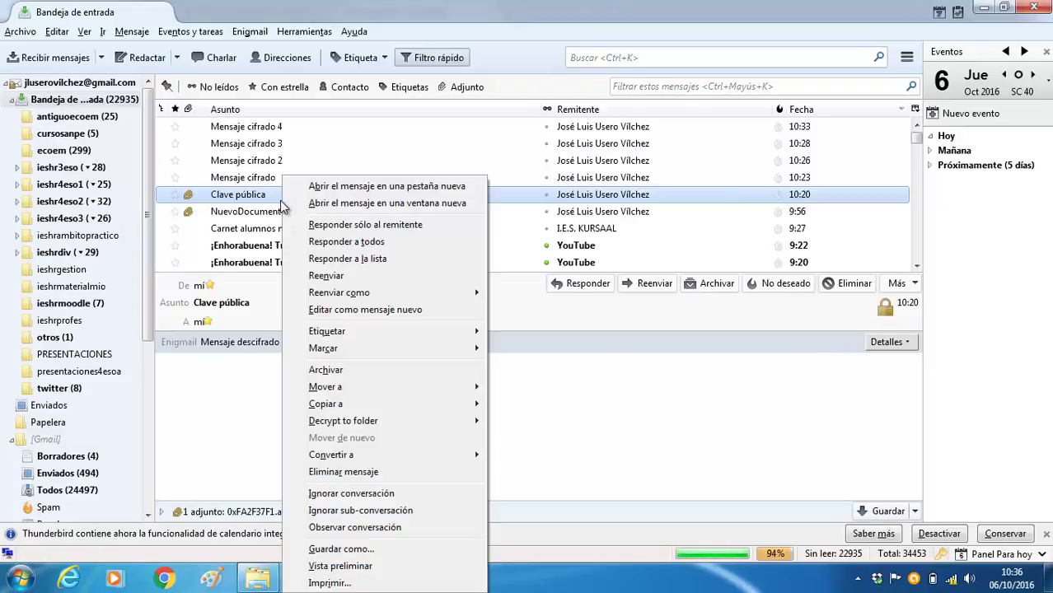
pyautogui.click(271, 196)
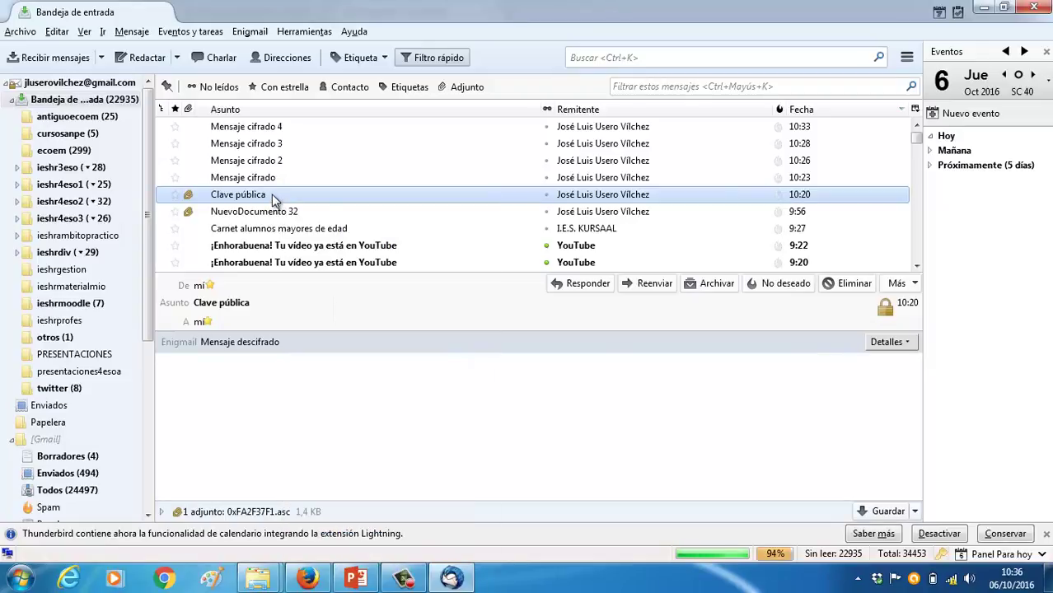
pyautogui.click(403, 578)
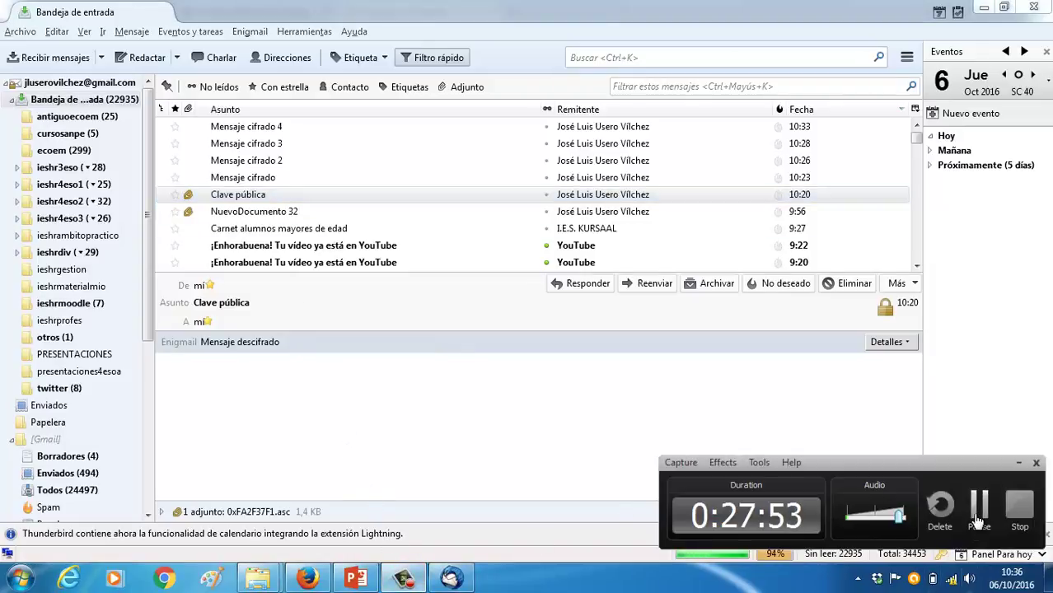
# In Editar reglas por destinatario, add a new rule for your own e-mail address
pyautogui.click(1018, 463)
pyautogui.click(250, 31)
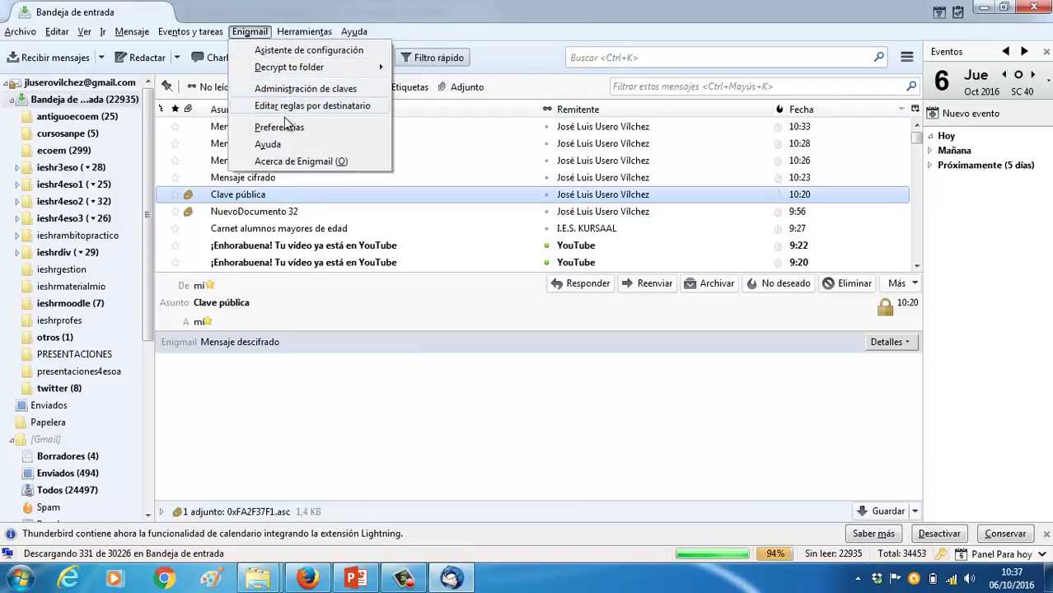
pyautogui.click(271, 107)
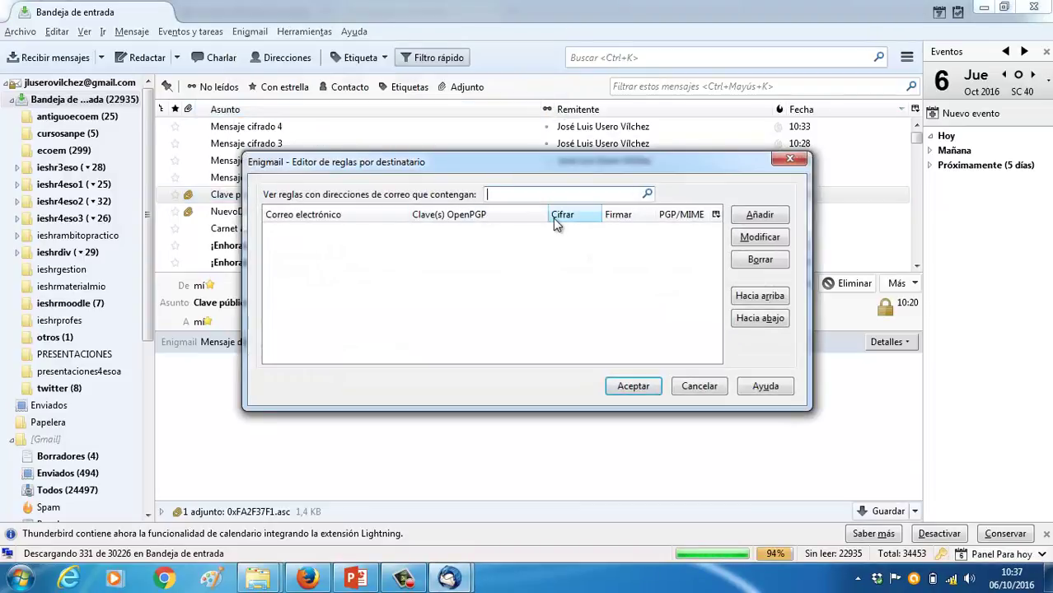
pyautogui.click(749, 220)
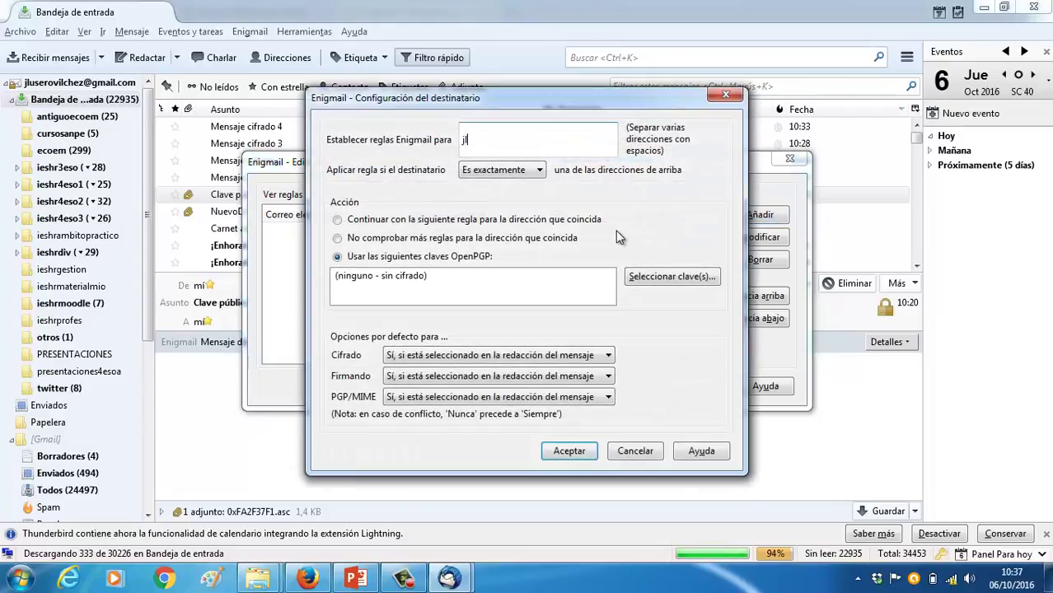
pyautogui.press('Tab')
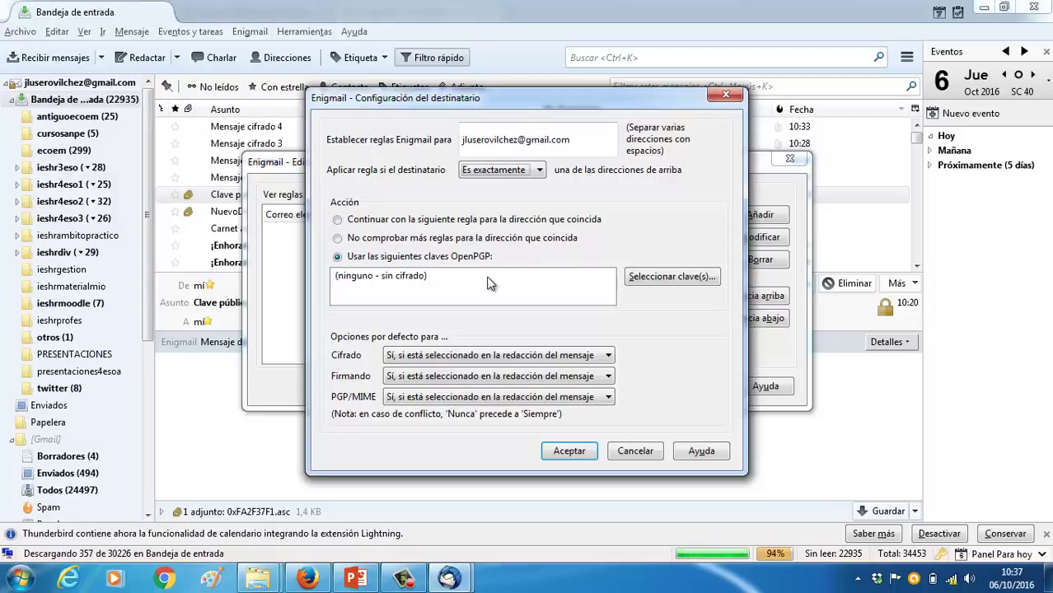
# Assign all three of your OpenPGP keys to the rule, save it, and preview 'Mensaje cifrado 4'
pyautogui.click(659, 278)
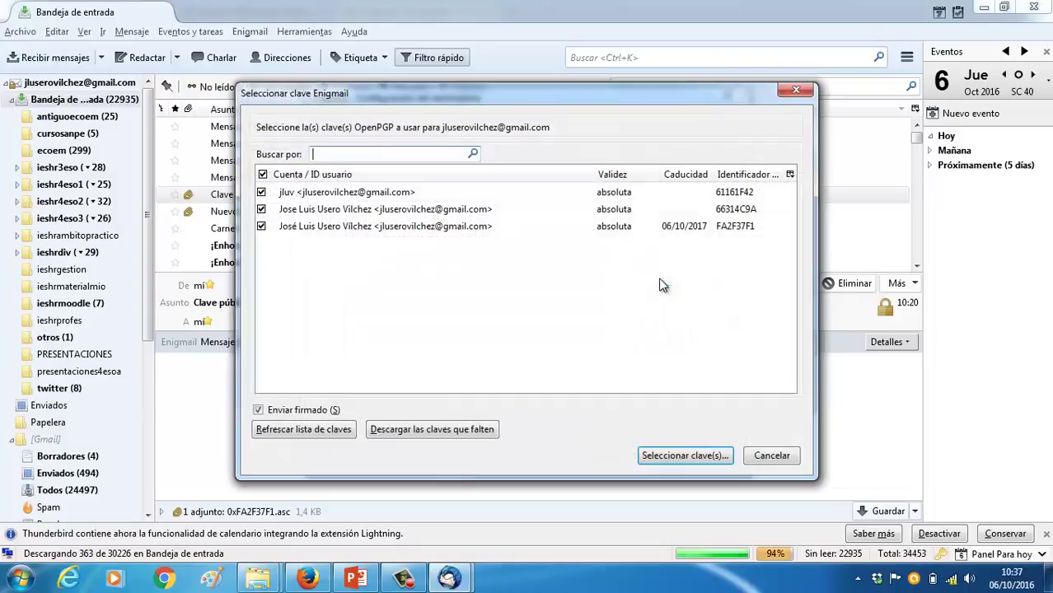
pyautogui.click(410, 195)
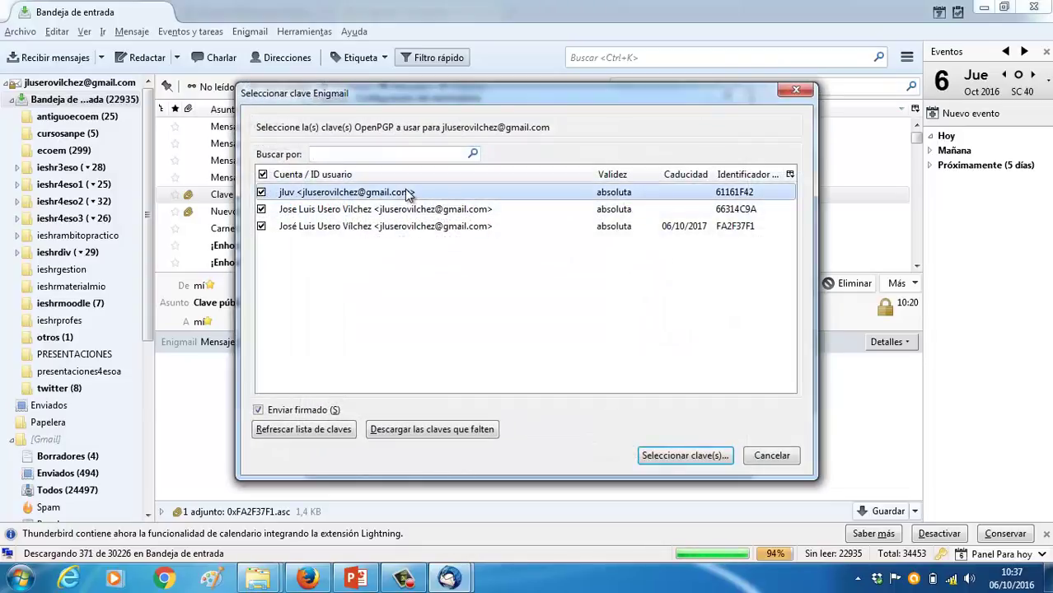
pyautogui.click(681, 457)
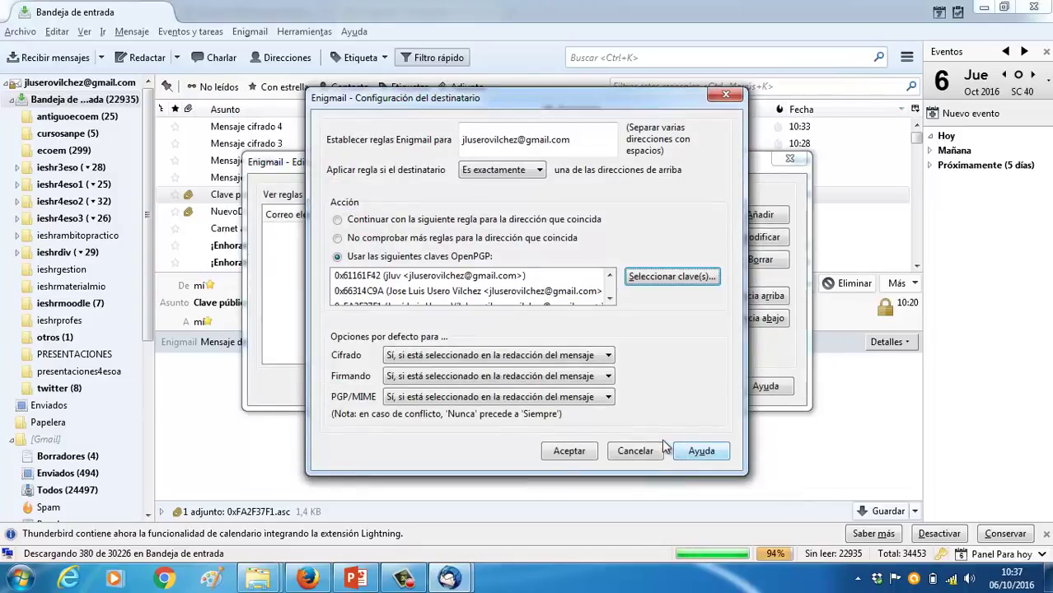
pyautogui.click(587, 451)
pyautogui.click(631, 385)
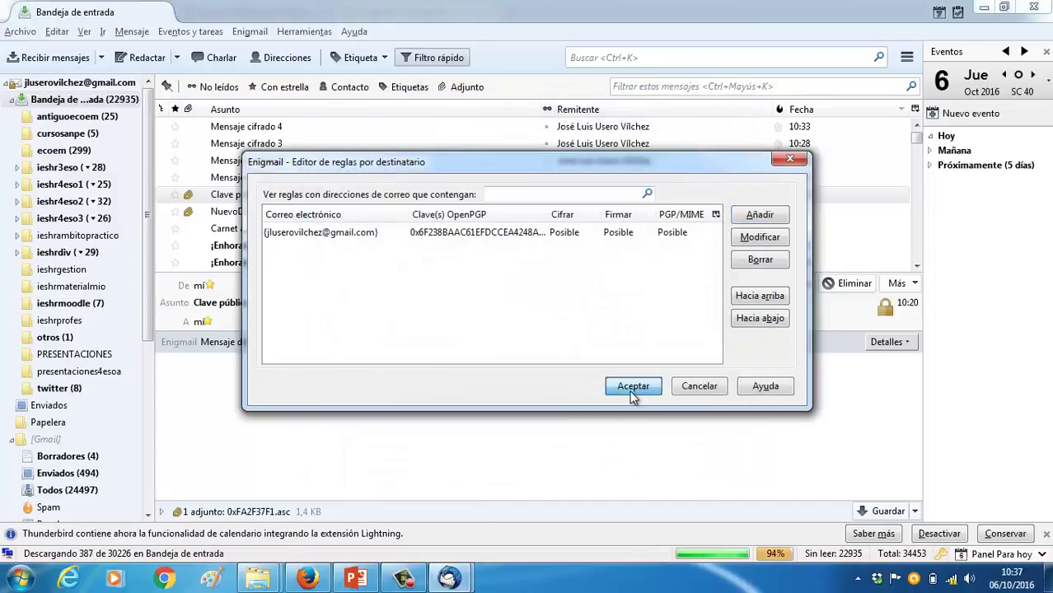
pyautogui.click(276, 126)
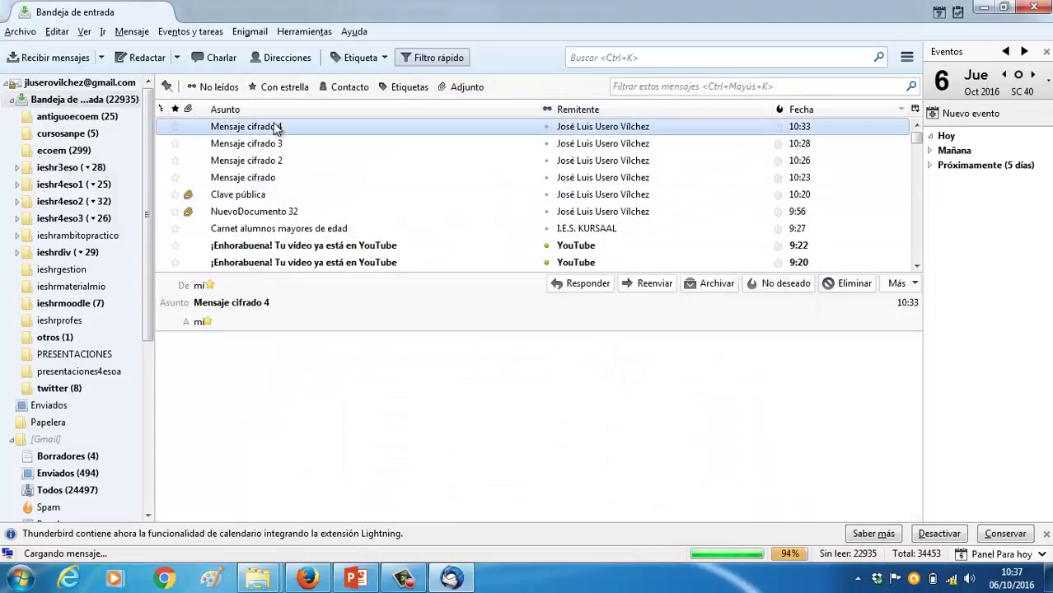
# Confirm via Detalles that 'Mensaje cifrado 4' still lacks the secret key, then quit Thunderbird
pyautogui.click(894, 343)
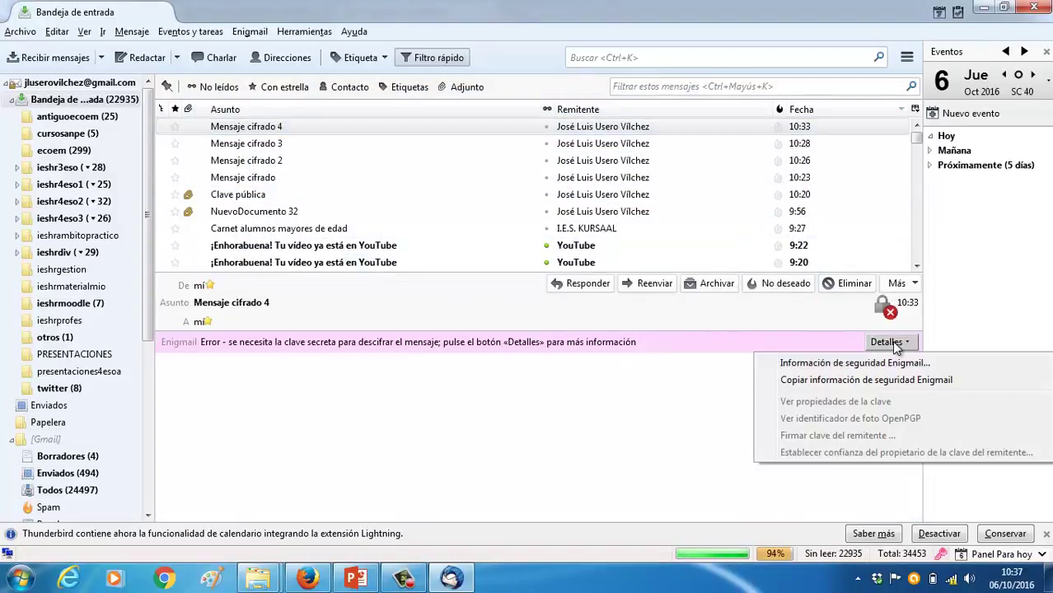
pyautogui.click(840, 347)
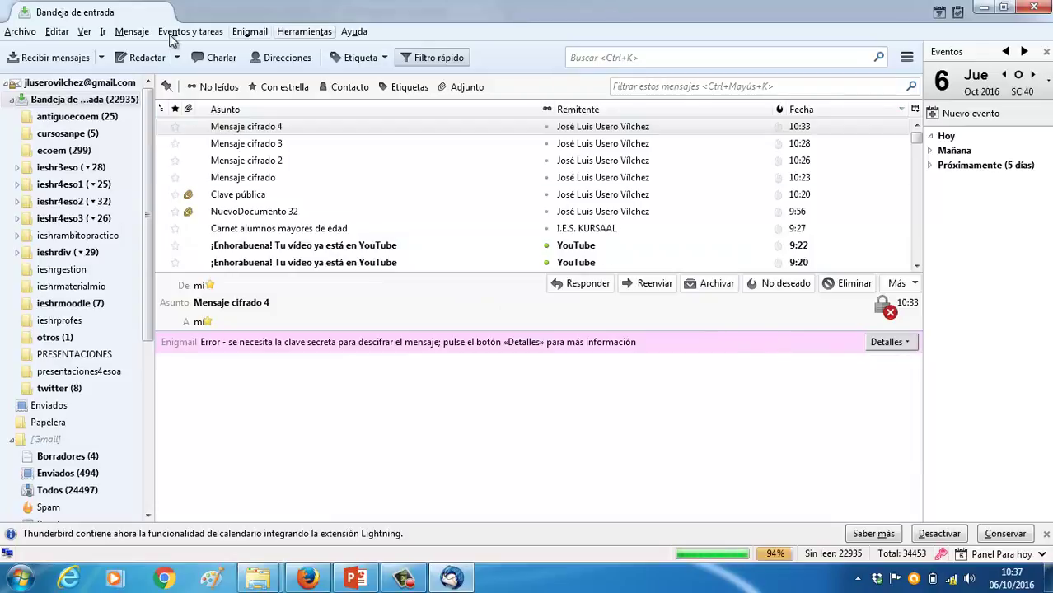
pyautogui.click(74, 56)
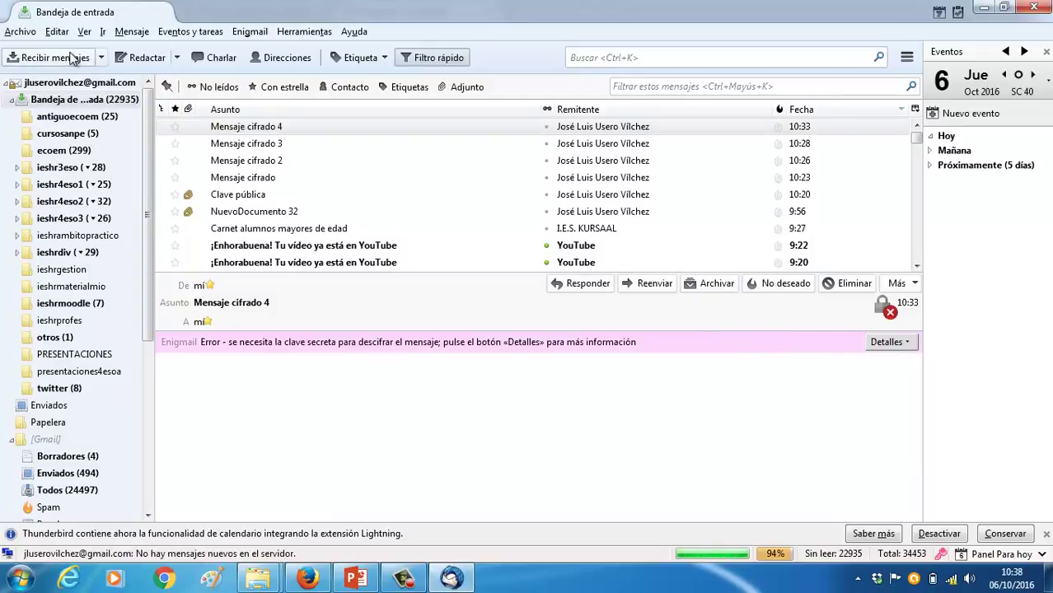
pyautogui.click(1036, 8)
# Relaunch Mozilla Thunderbird from the Windows Start menu
pyautogui.click(20, 578)
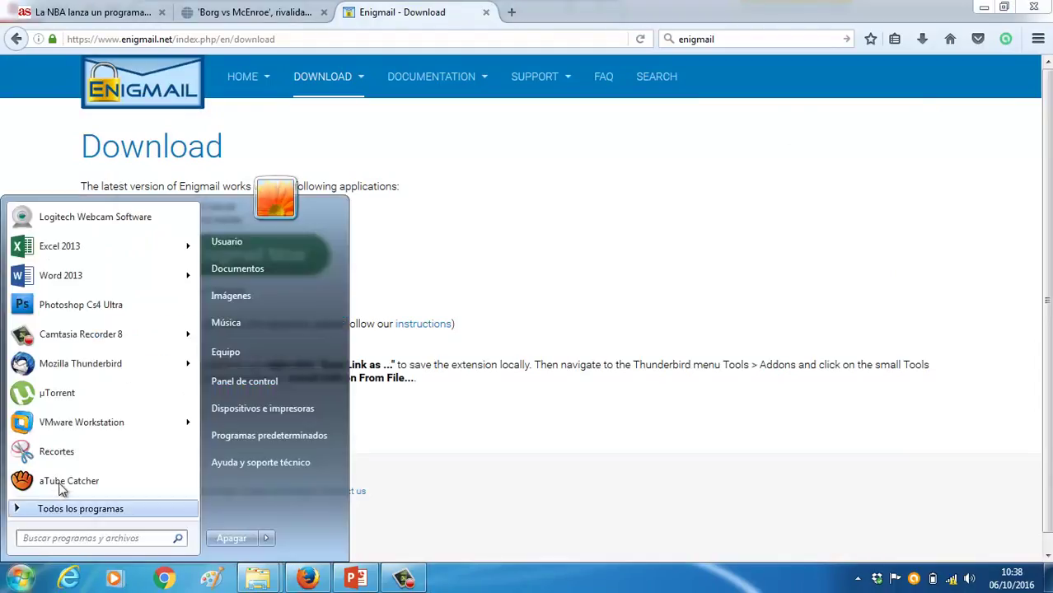
pyautogui.click(80, 363)
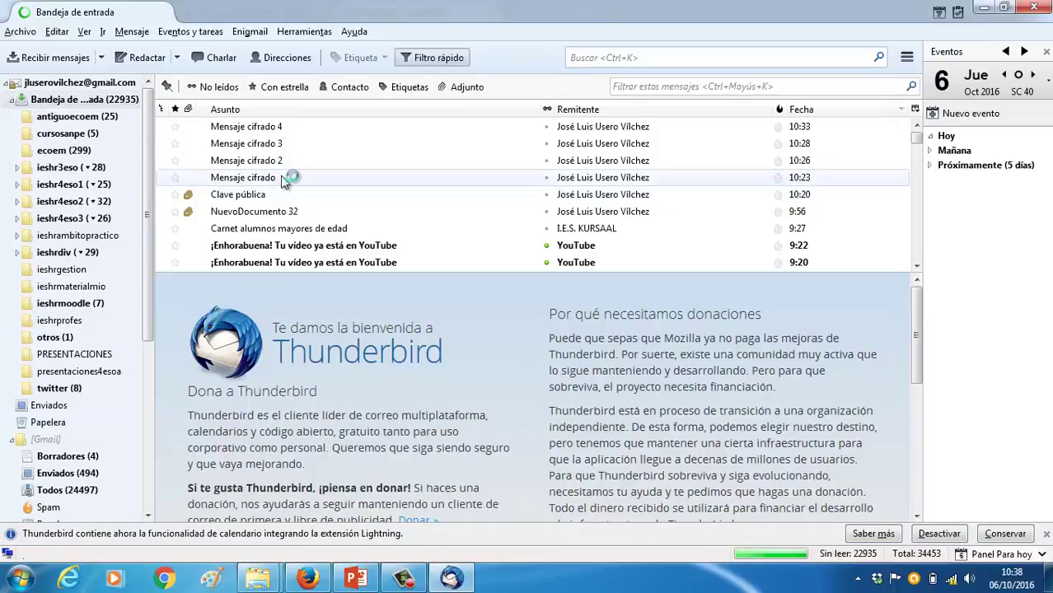
# Preview the earlier encrypted messages, ending on 'Mensaje cifrado 3' with its raw PGP block
pyautogui.click(283, 177)
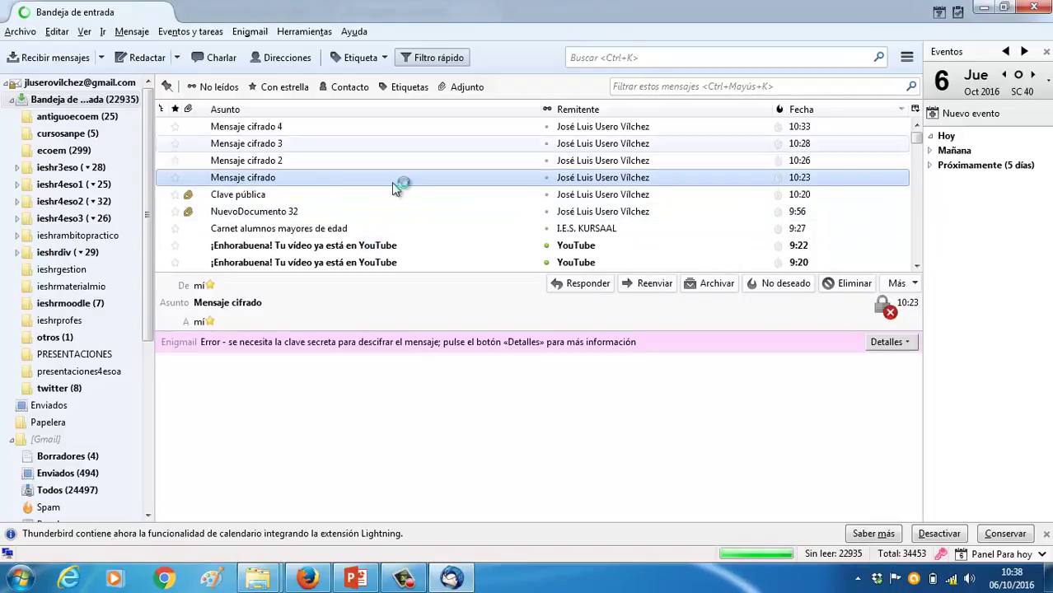
pyautogui.click(374, 132)
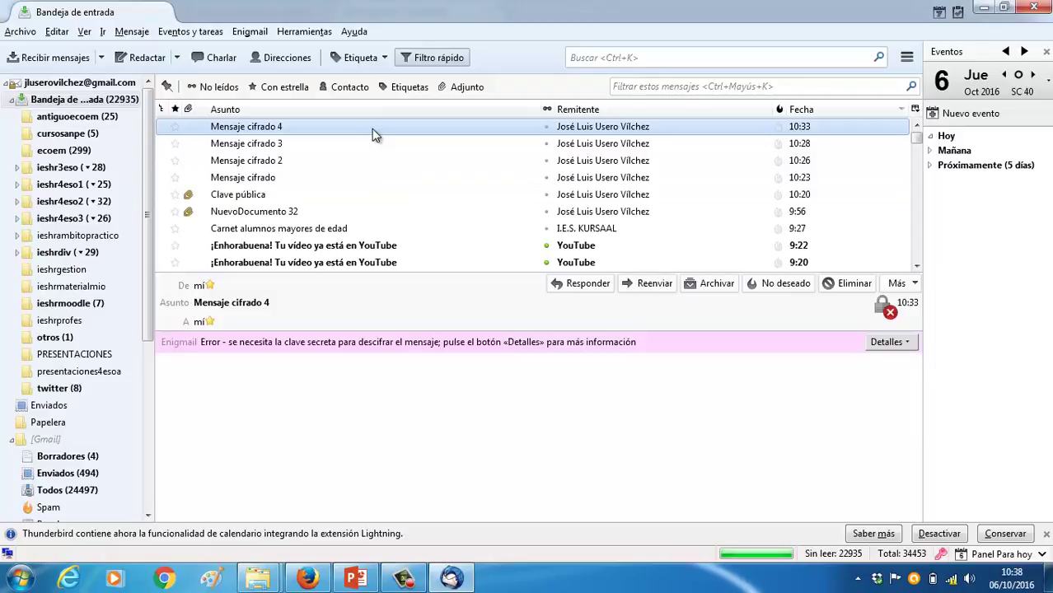
pyautogui.click(355, 145)
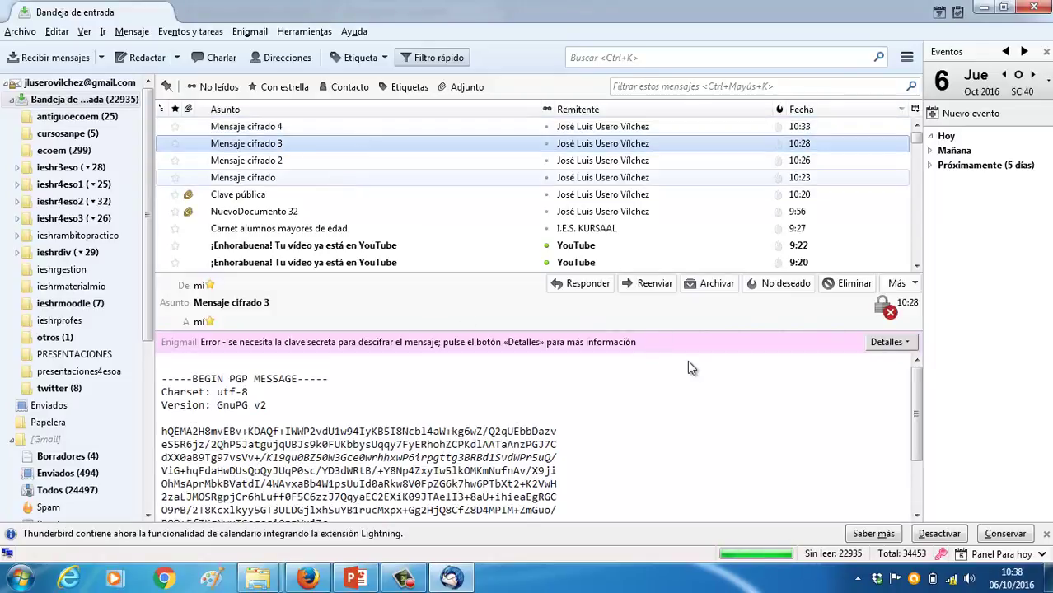
# View and dismiss the Enigmail security information for 'Mensaje cifrado 3'
pyautogui.click(889, 342)
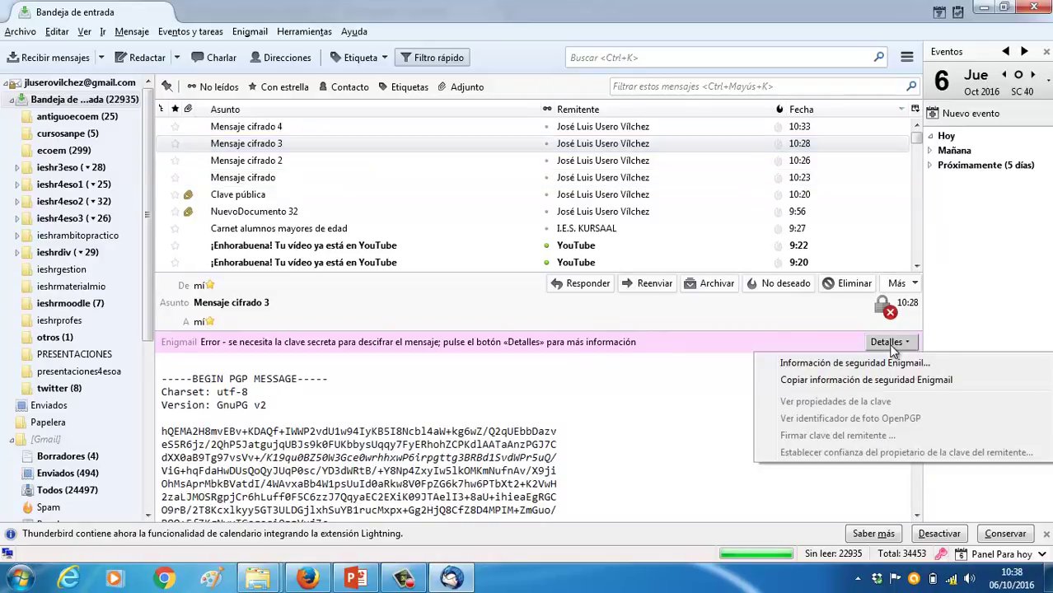
pyautogui.click(790, 360)
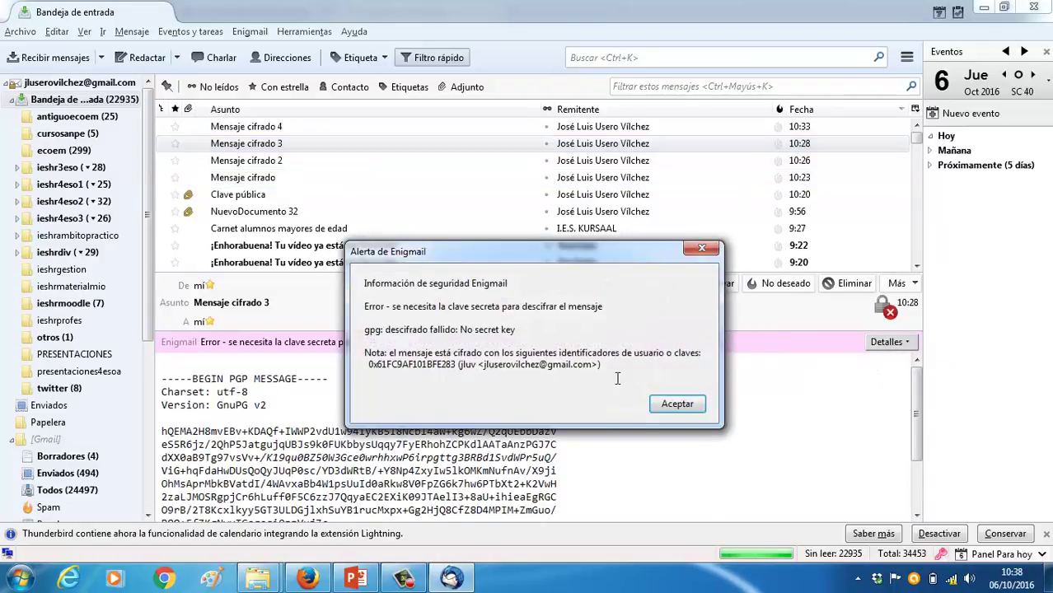
pyautogui.click(681, 410)
pyautogui.click(908, 344)
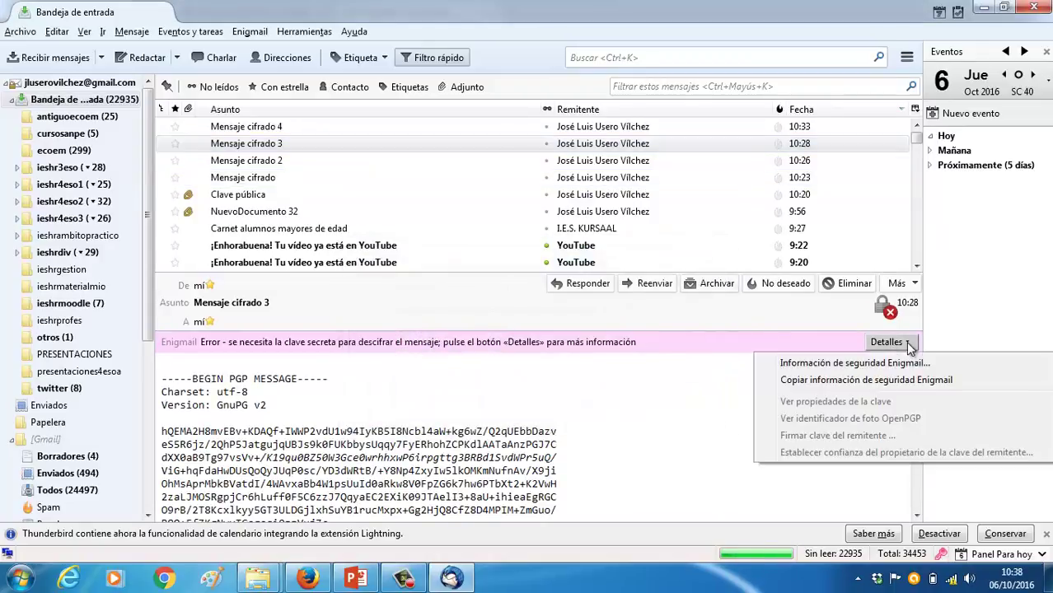
pyautogui.click(891, 382)
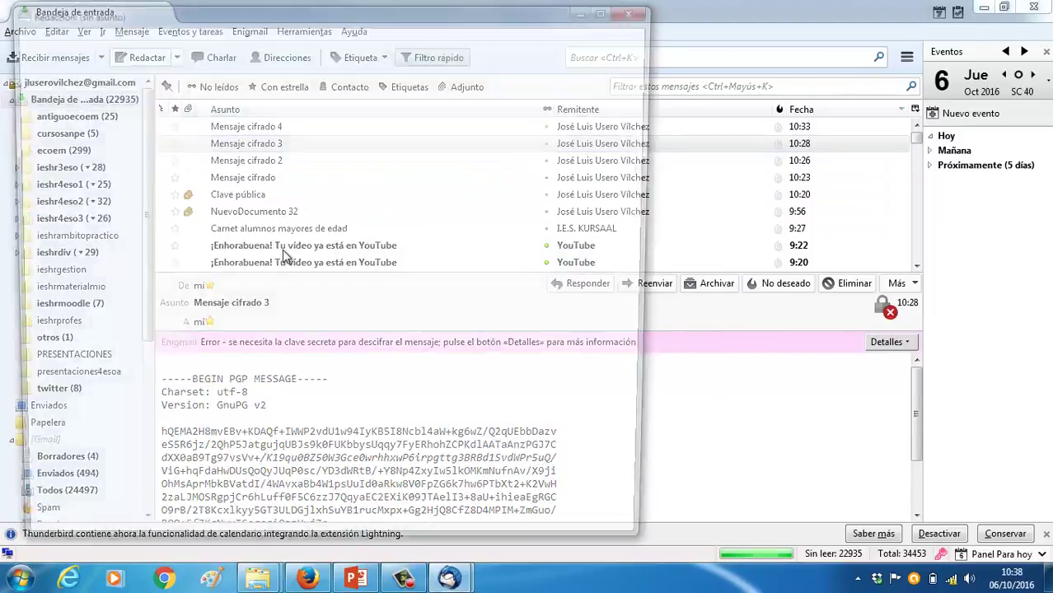
# Send 'Mensaje cifrado 5' encrypted to your own address, with the subject pasted as the body
pyautogui.write('jl')
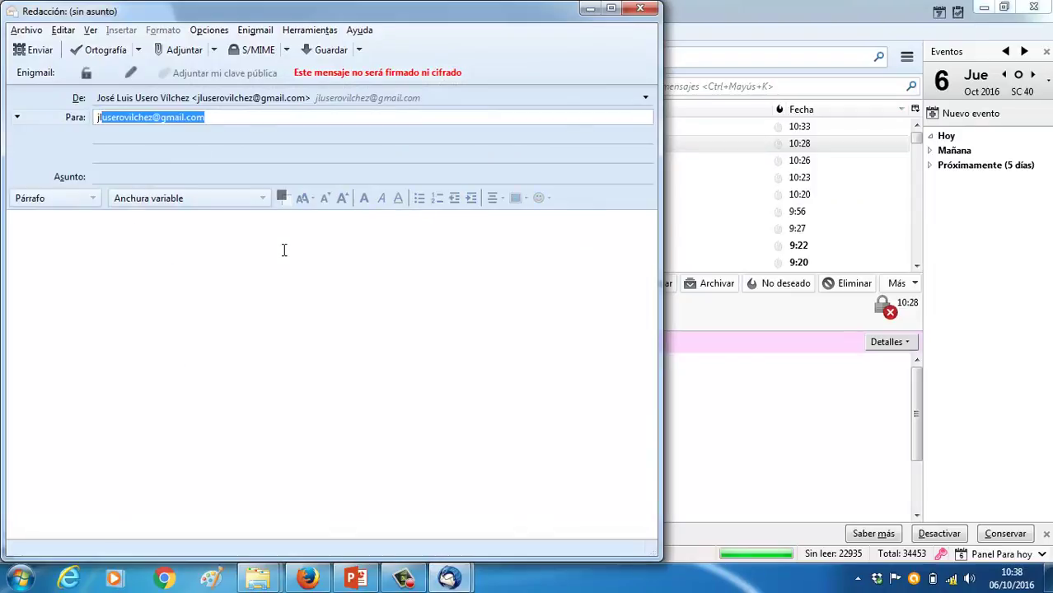
pyautogui.press('Return')
pyautogui.press('Tab')
pyautogui.write('M')
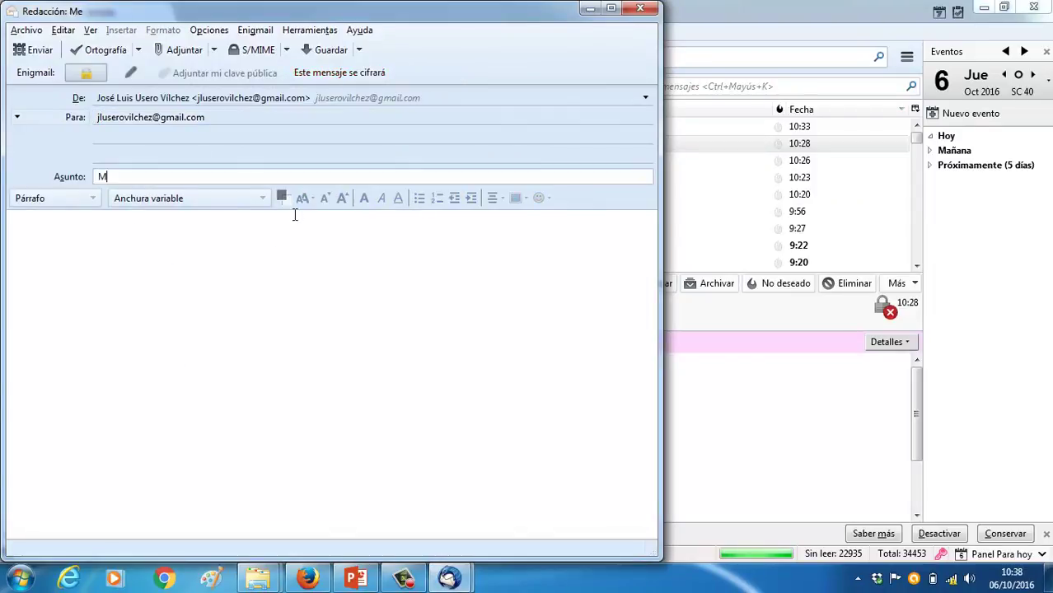
pyautogui.write('ensaje cifrado 5')
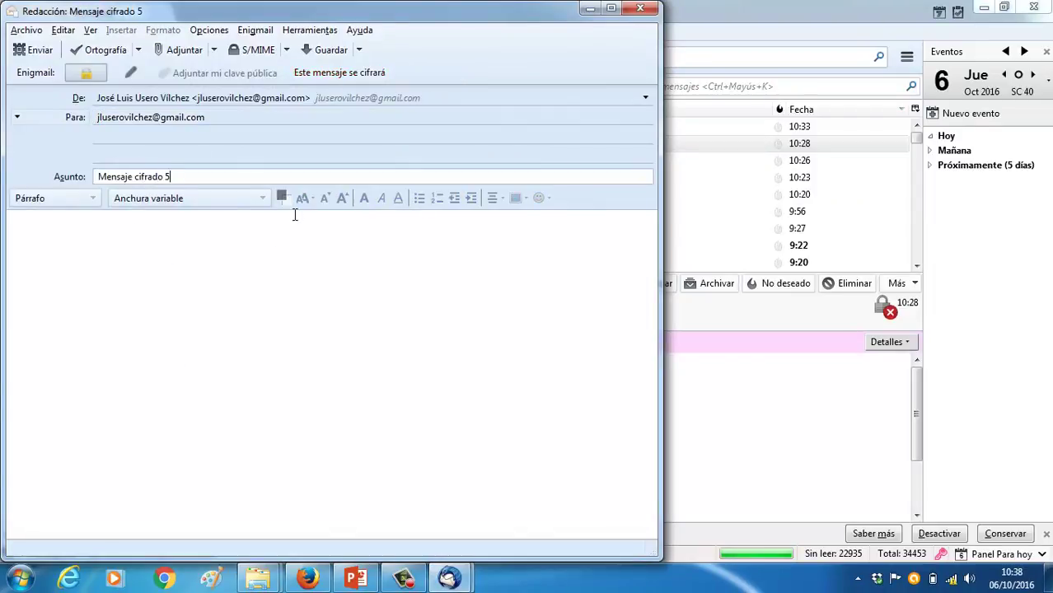
pyautogui.hotkey('ctrl', 'a')
pyautogui.hotkey('ctrl', 'c')
pyautogui.click(335, 335)
pyautogui.hotkey('ctrl', 'v')
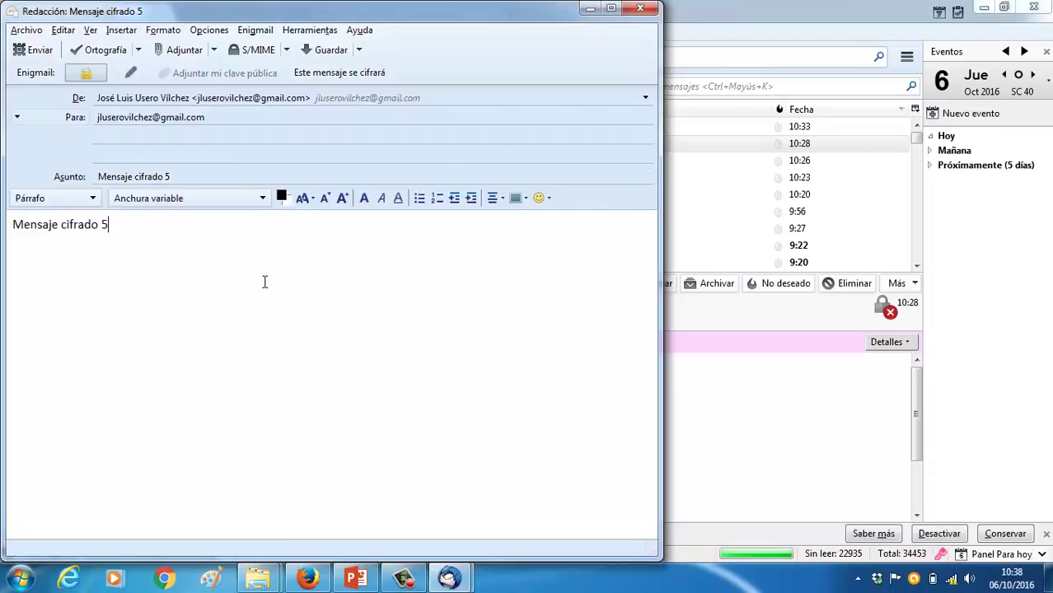
pyautogui.click(37, 50)
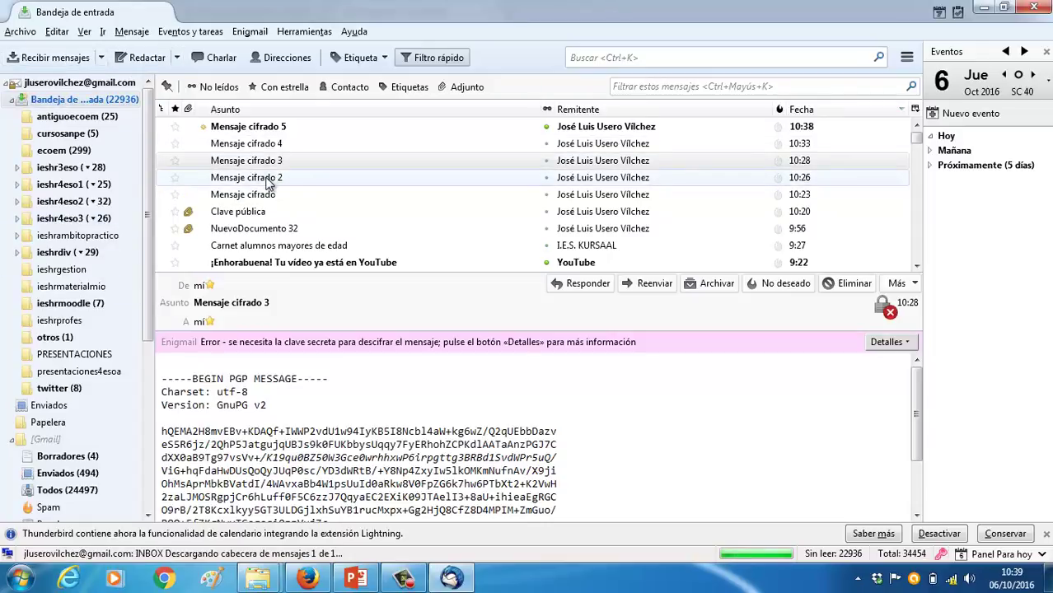
# Open 'Mensaje cifrado 5' and enter the secret-key passphrase in pinentry so its body shows decrypted
pyautogui.click(281, 130)
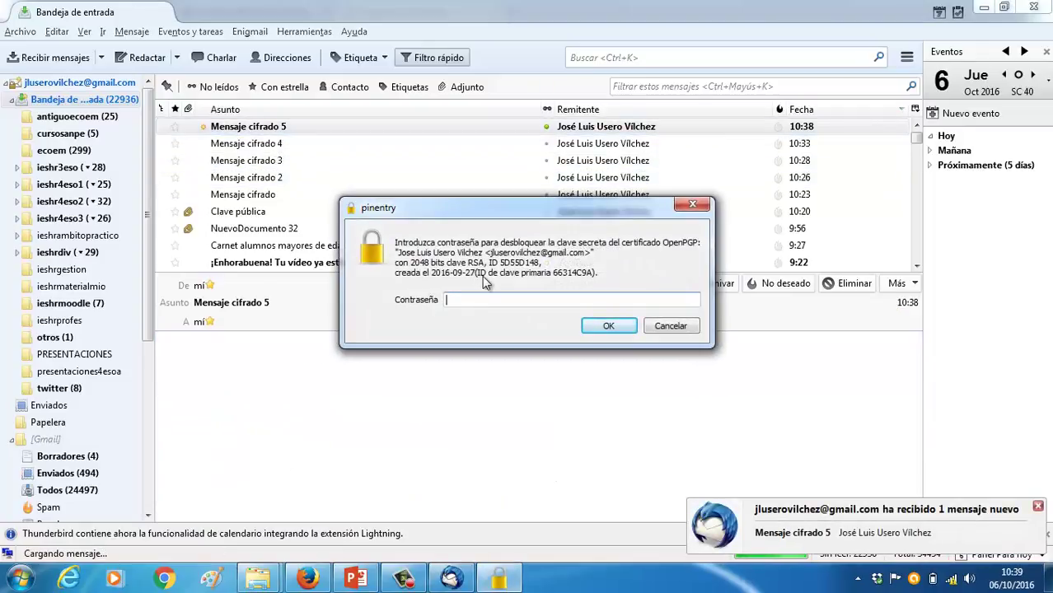
pyautogui.write('a')
pyautogui.click(414, 584)
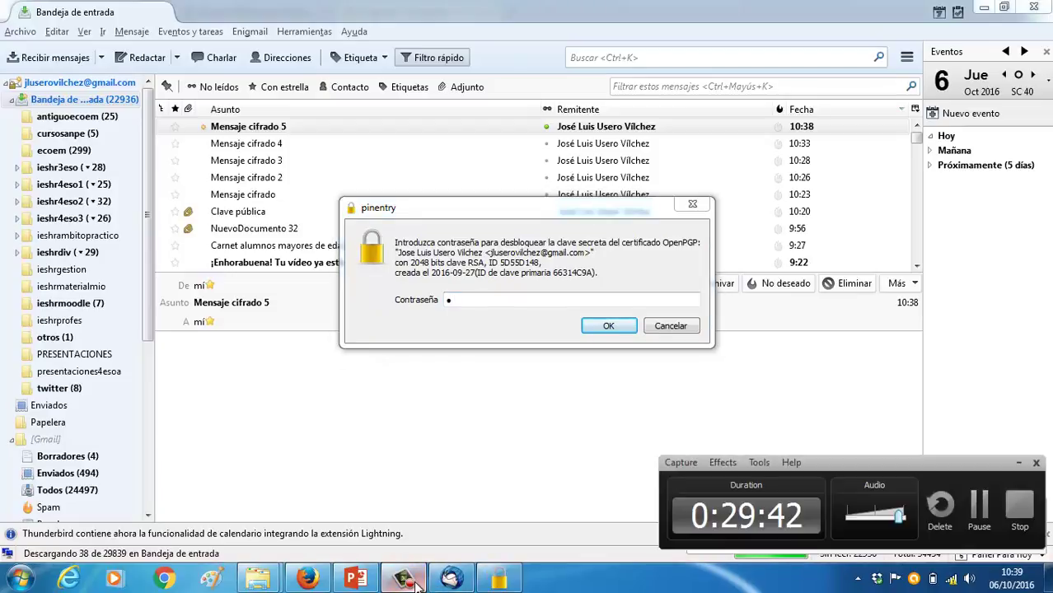
pyautogui.click(478, 299)
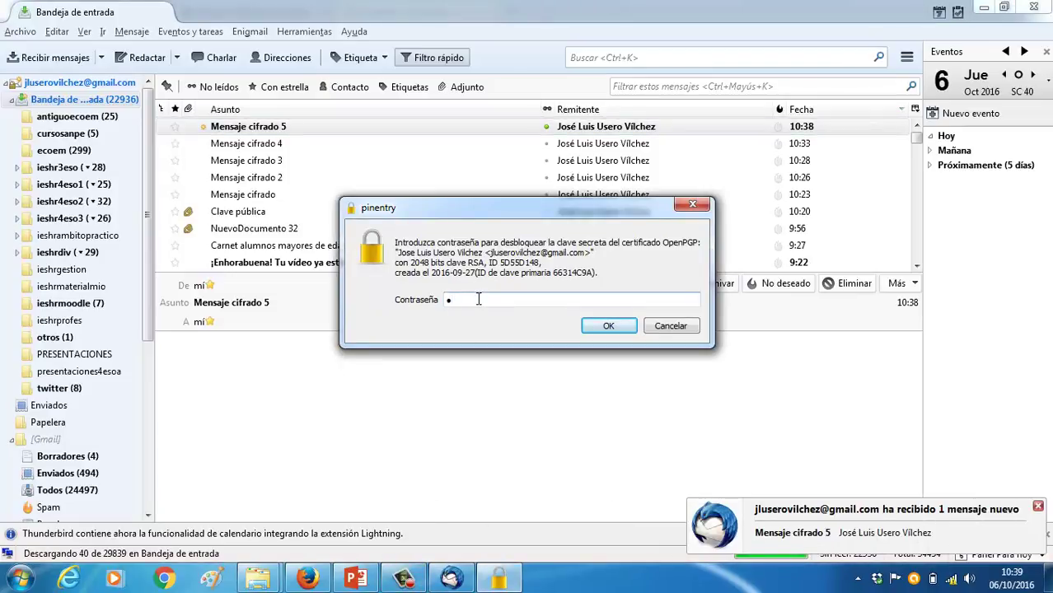
pyautogui.write('****')
pyautogui.press('Return')
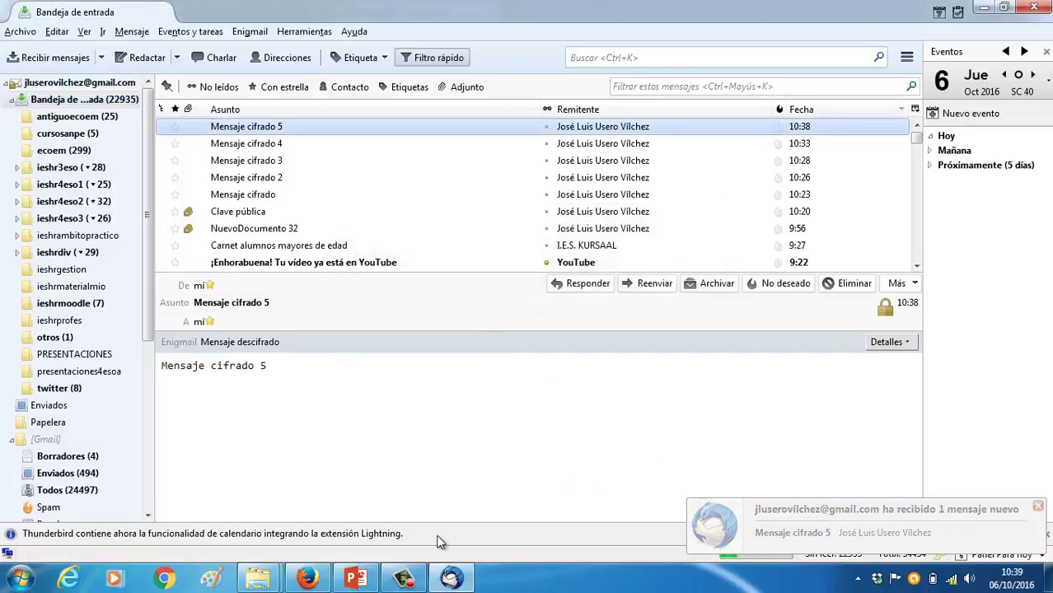
pyautogui.click(412, 583)
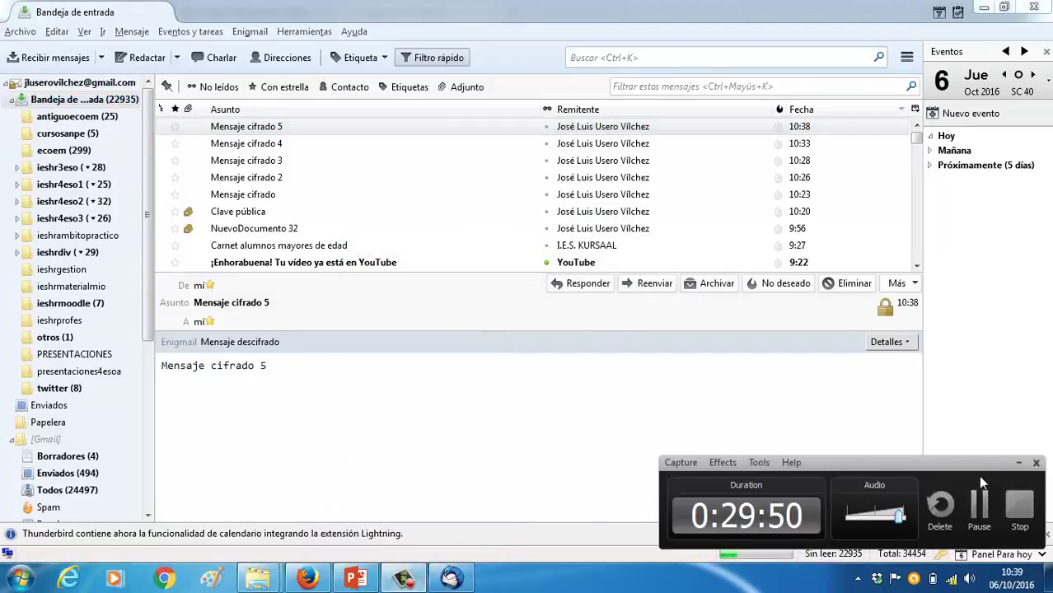